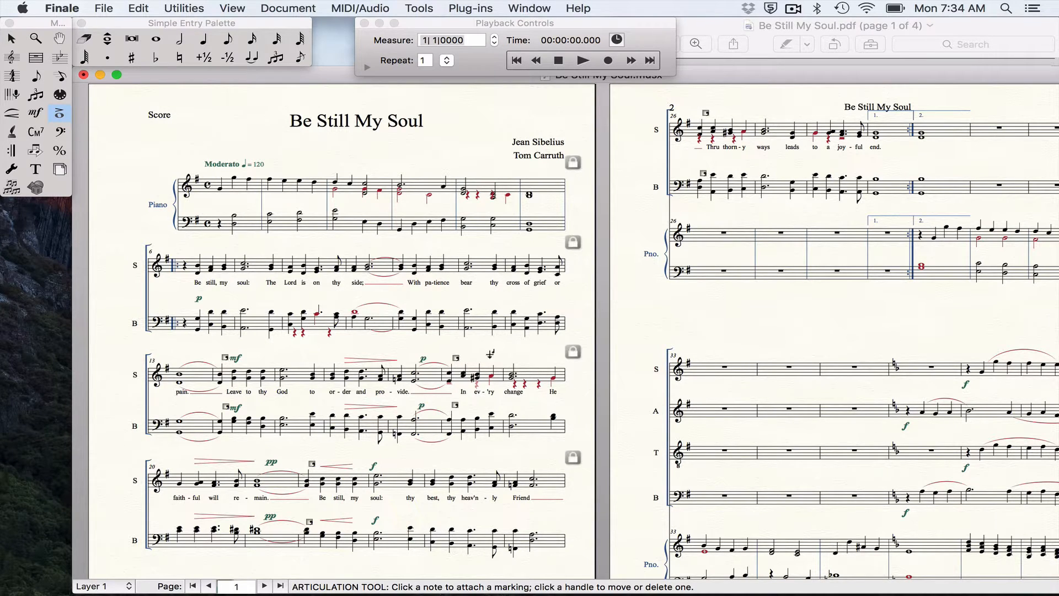
Step: Choose the breath mark articulation for the soprano note on "ev-'ry" in the system starting at measure 13
click(491, 356)
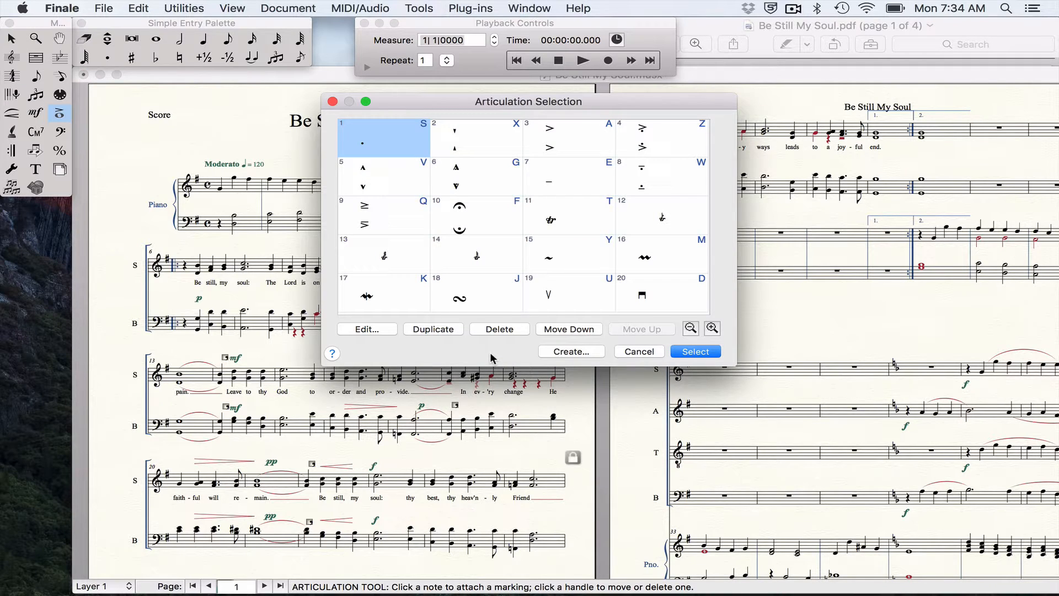
scroll(494, 205, down, 4)
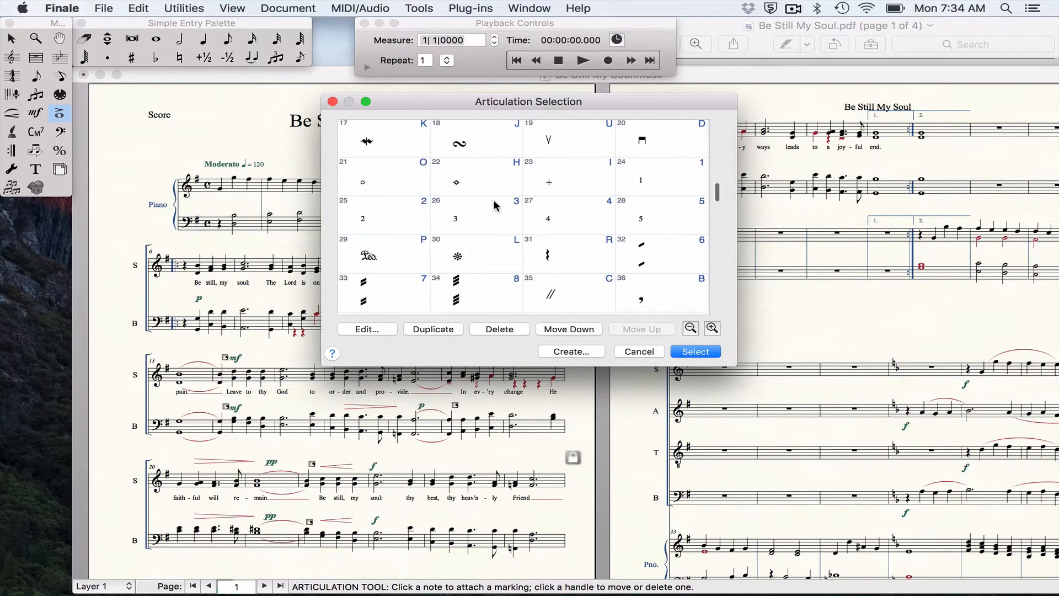
scroll(495, 206, down, 1)
click(642, 257)
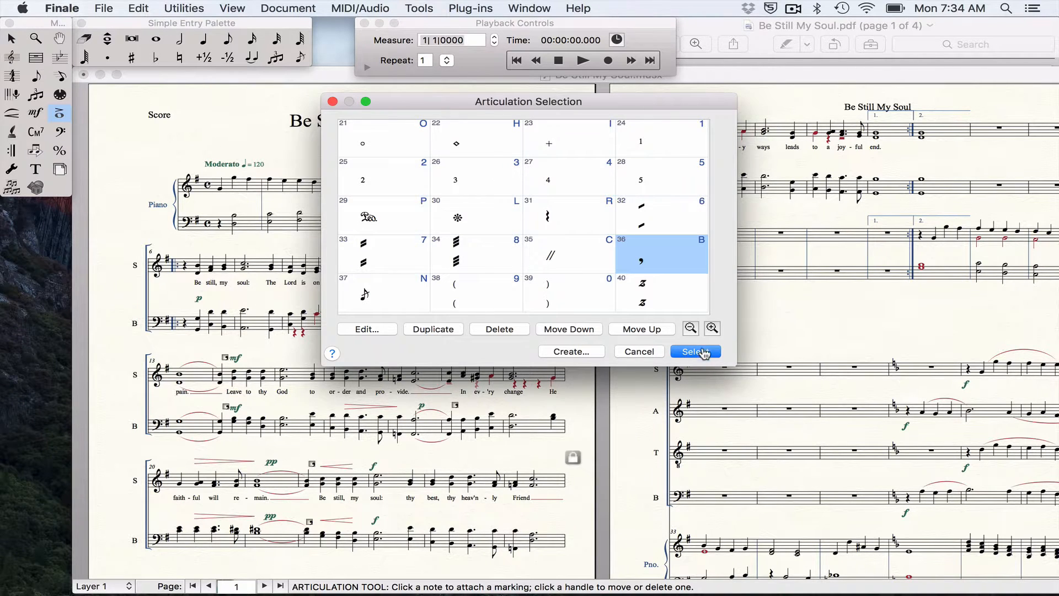
Step: Switch to Preview and examine where breath marks and caesuras appear in the Be Still My Soul PDF, enlarging page 1
key(super+Tab)
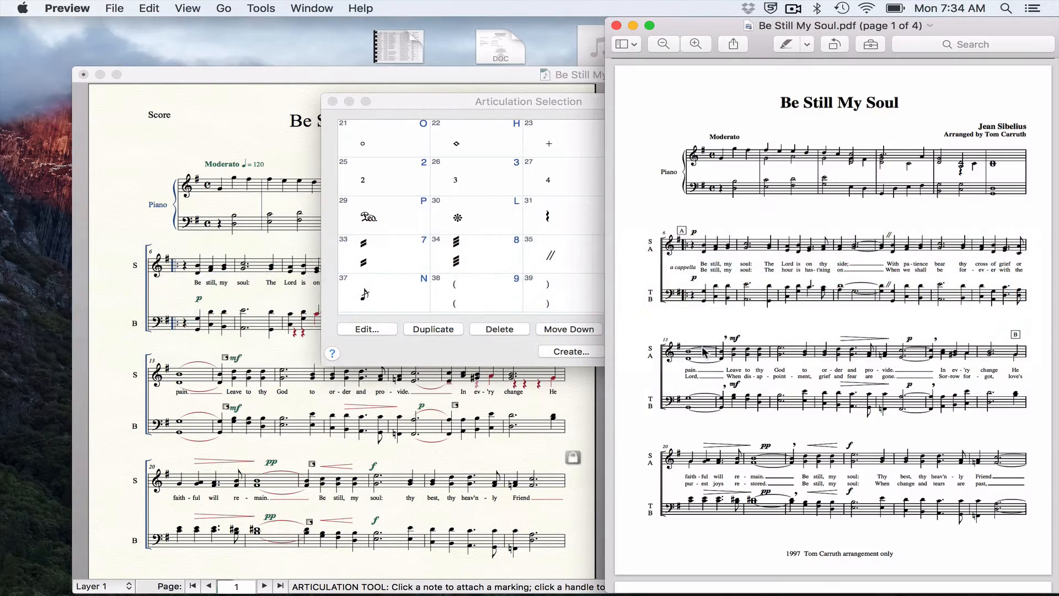
scroll(901, 376, down, 15)
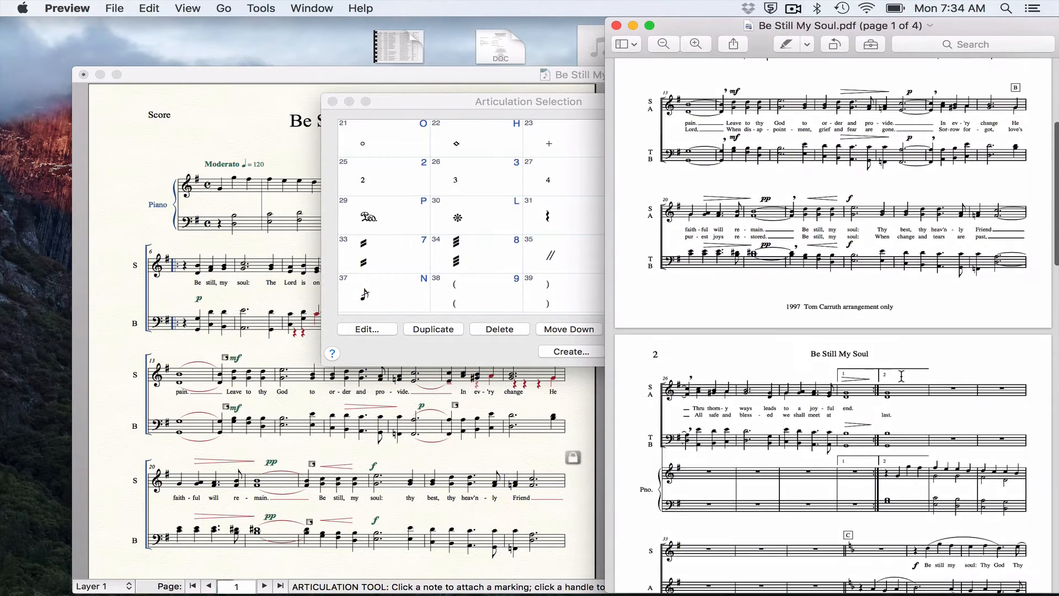
scroll(901, 376, down, 15)
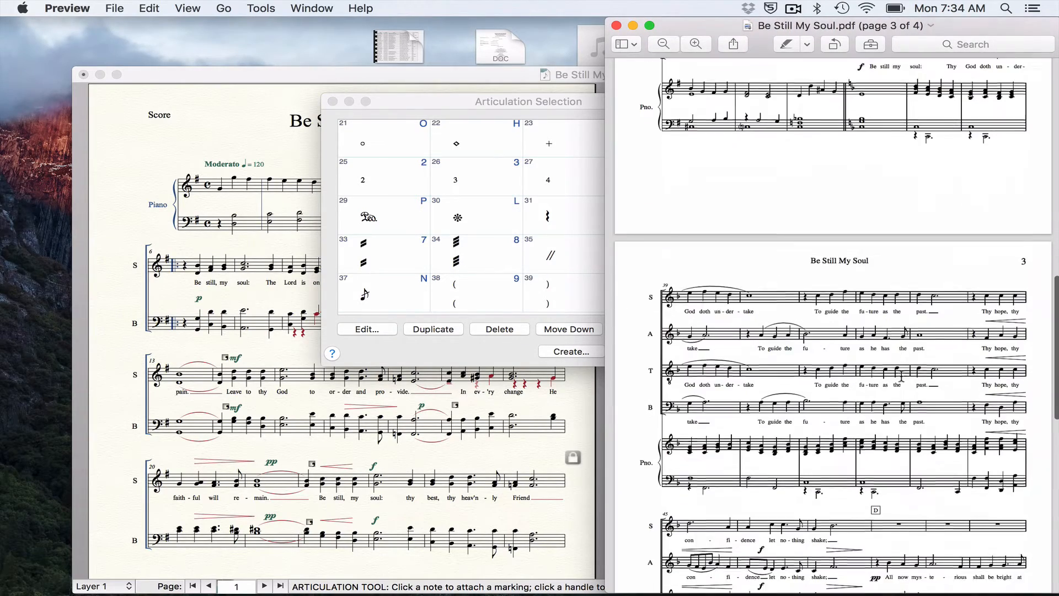
scroll(902, 377, down, 8)
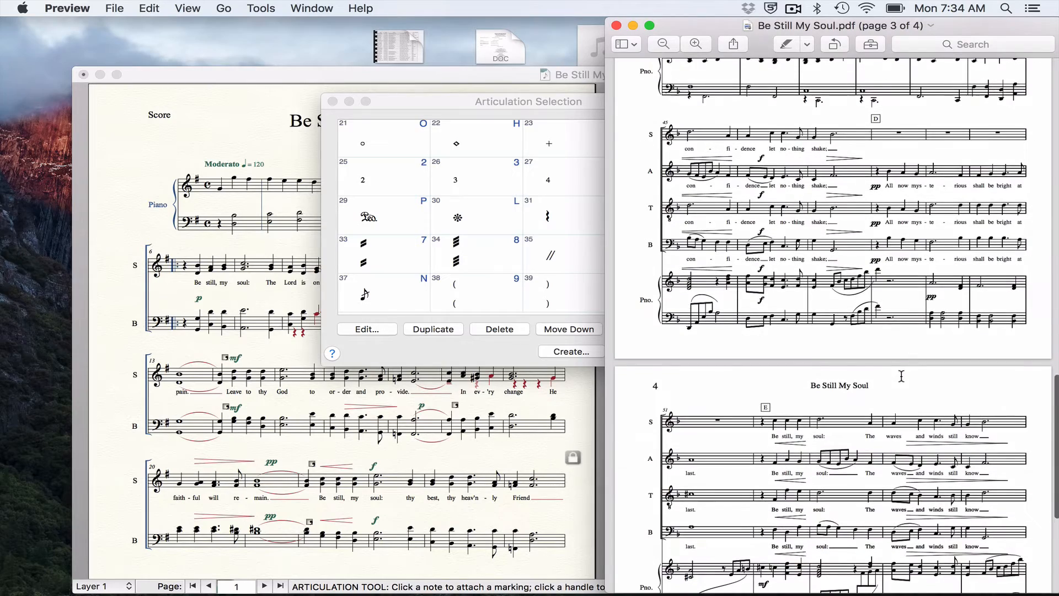
scroll(901, 377, down, 5)
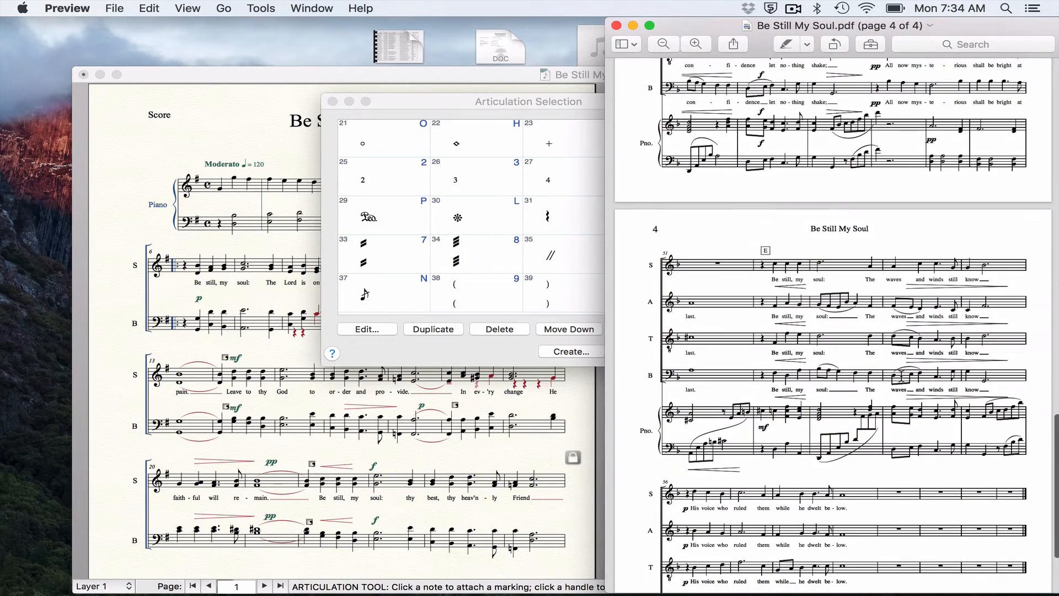
scroll(901, 376, up, 10)
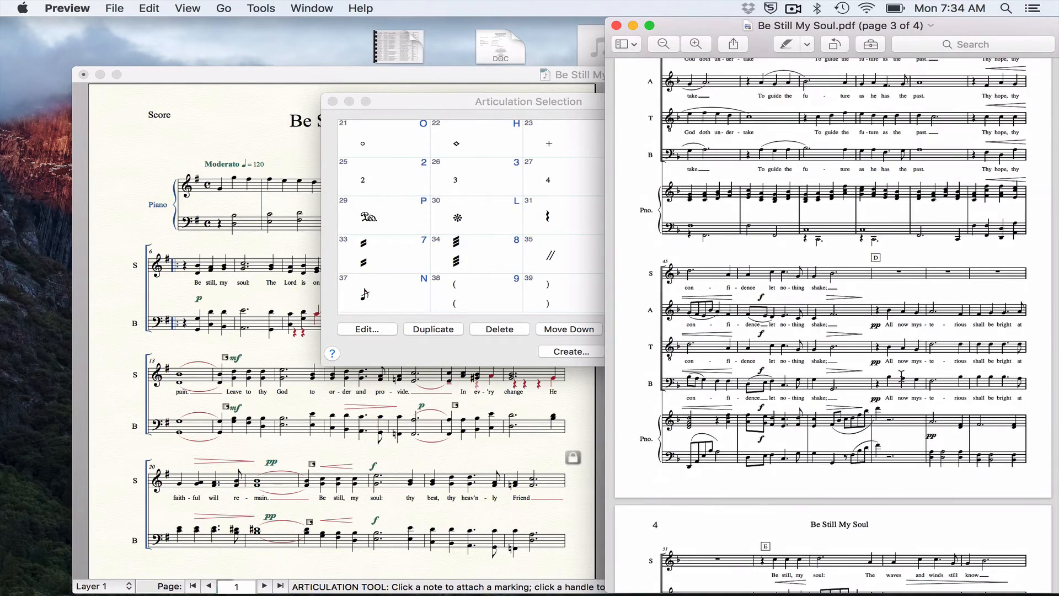
scroll(901, 376, up, 8)
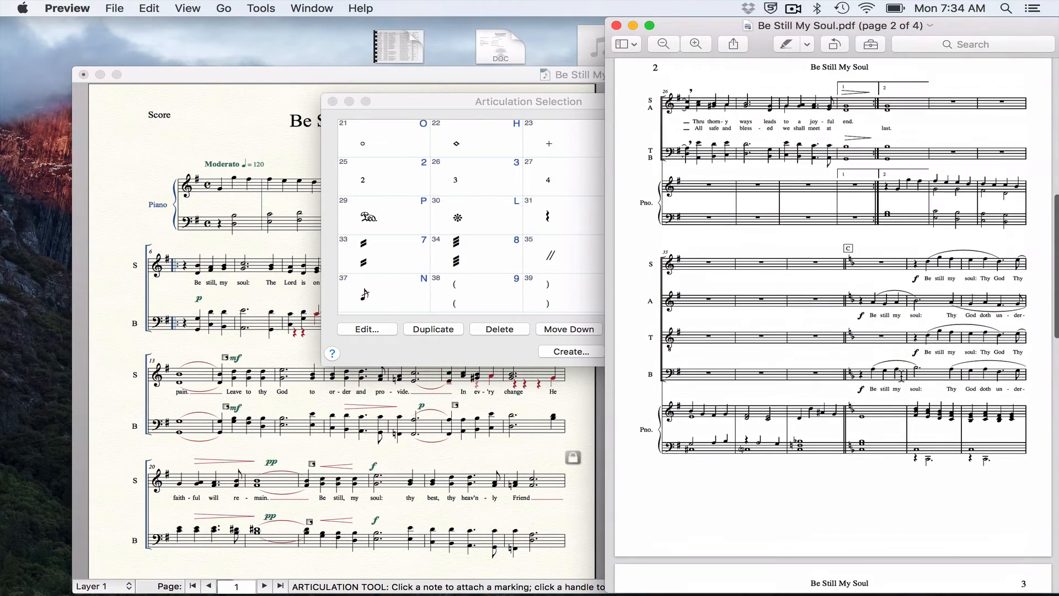
scroll(901, 377, up, 8)
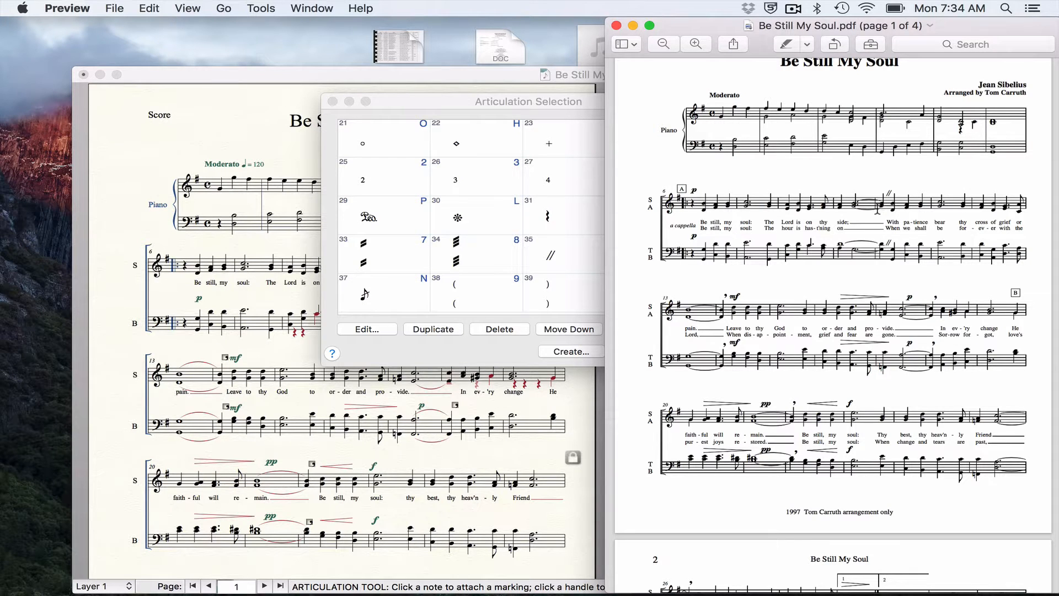
click(691, 44)
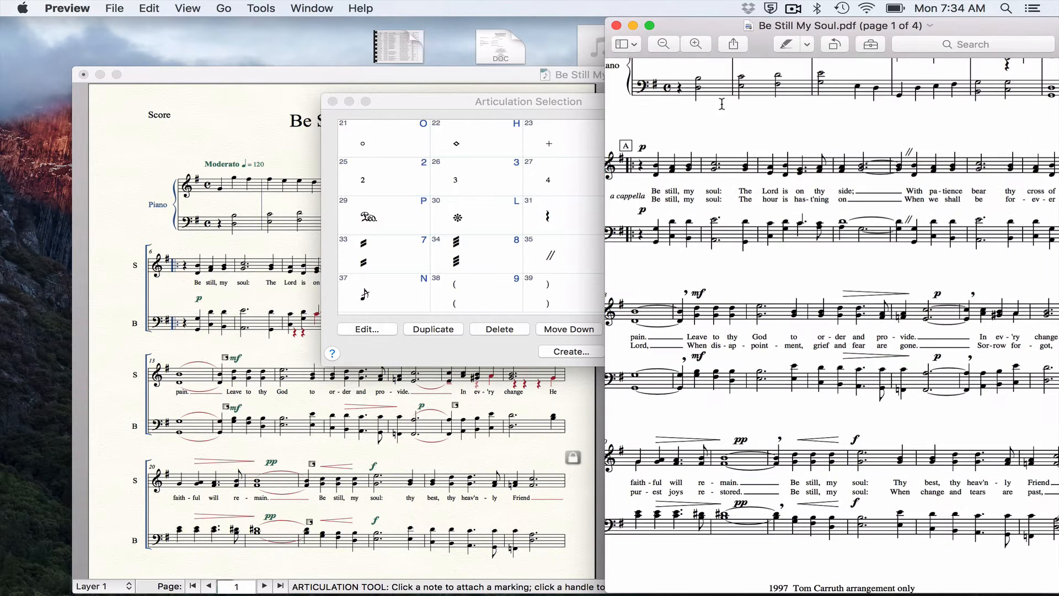
scroll(763, 123, down, 1)
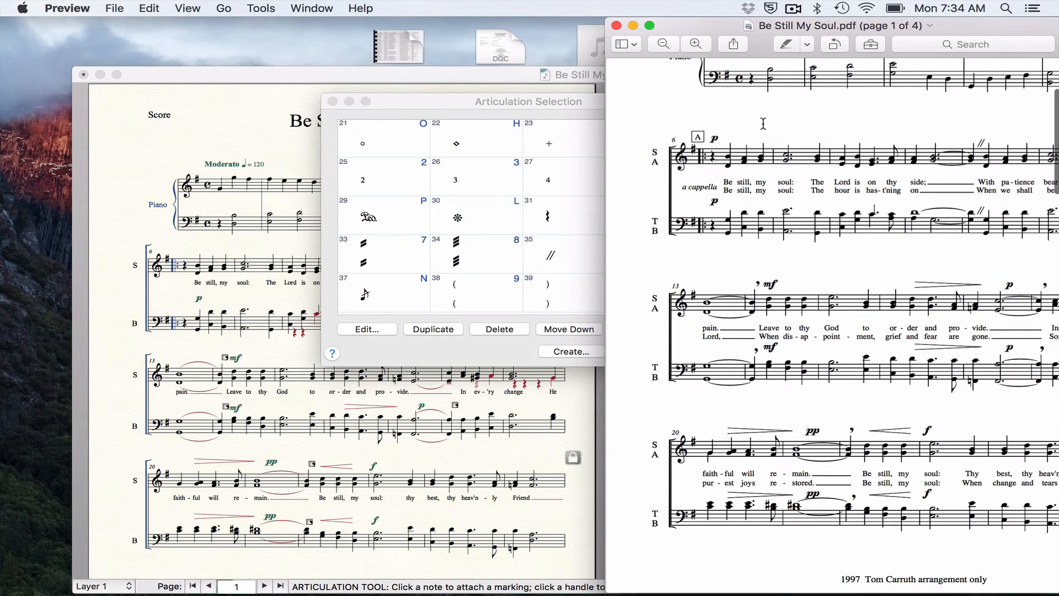
scroll(763, 123, down, 1)
scroll(762, 123, right, 5)
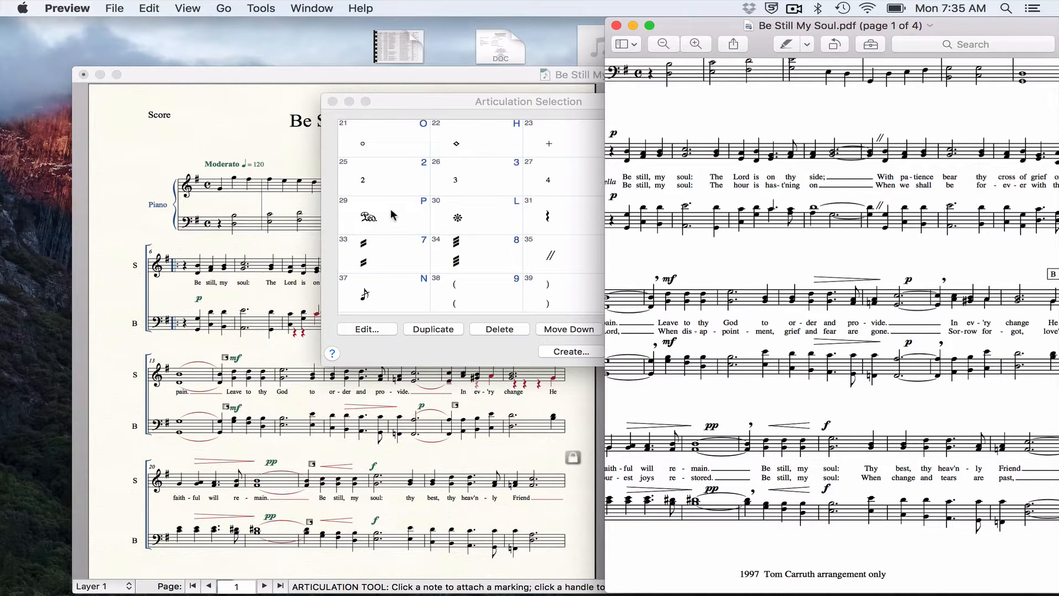
Step: Switch back to Finale, attach the caesura articulation to the soprano note on "ev-'ry" instead, and move it slightly higher
click(478, 103)
click(563, 258)
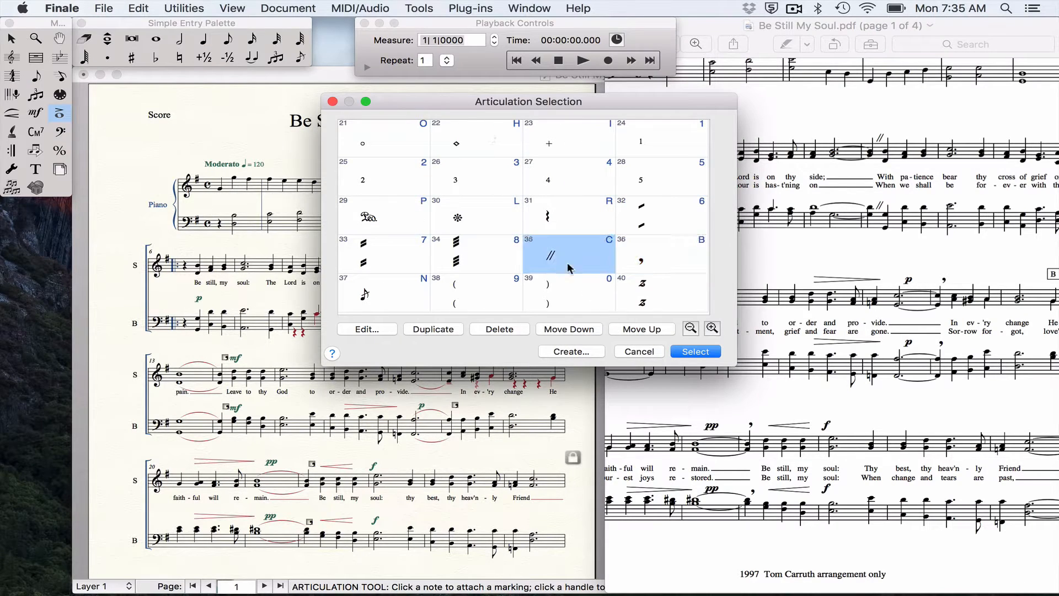
click(697, 352)
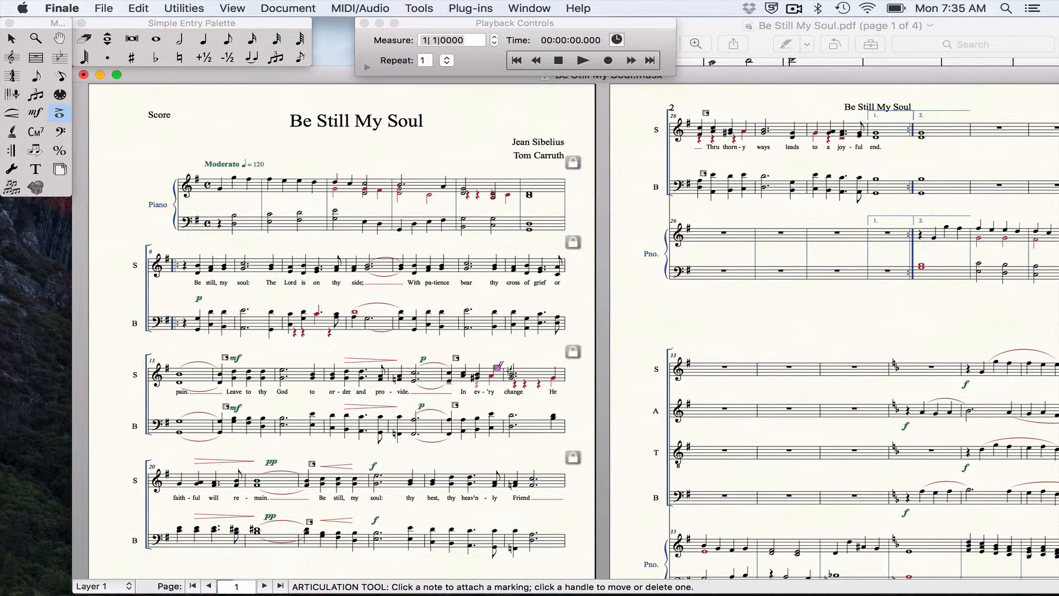
drag(497, 368, 501, 360)
Step: Switch to Preview and examine the piano slur crossing both staves in measure 51 on page 4 of the PDF
key(super+Tab)
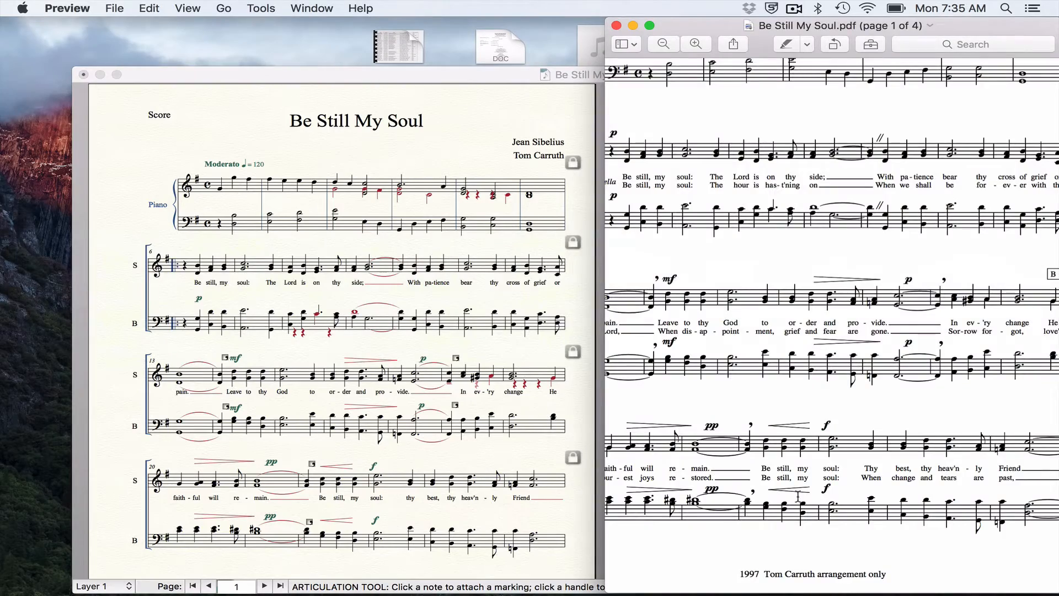
scroll(710, 292, down, 10)
scroll(710, 291, down, 10)
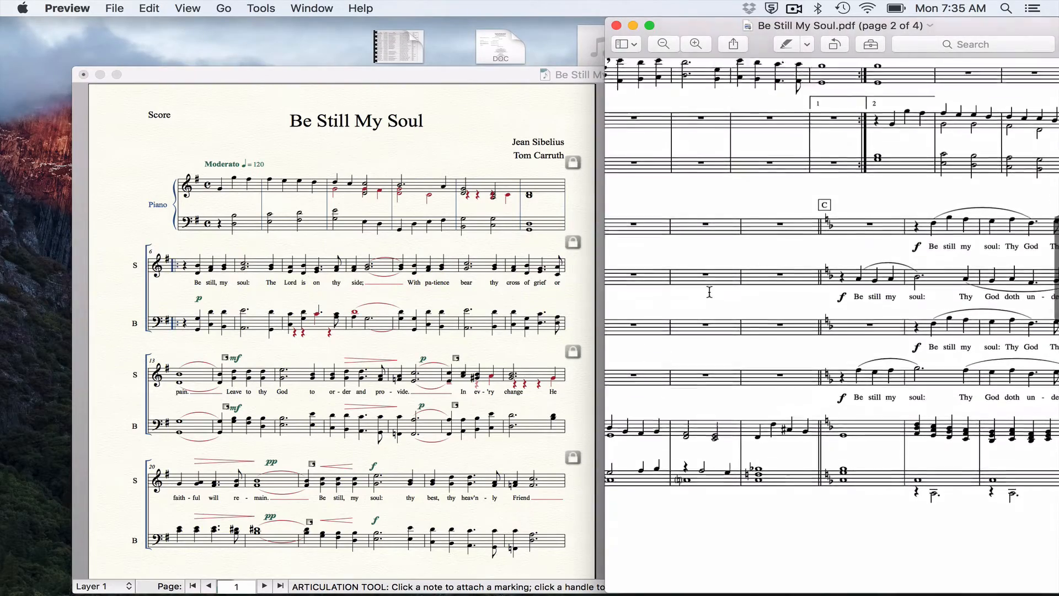
scroll(710, 291, down, 10)
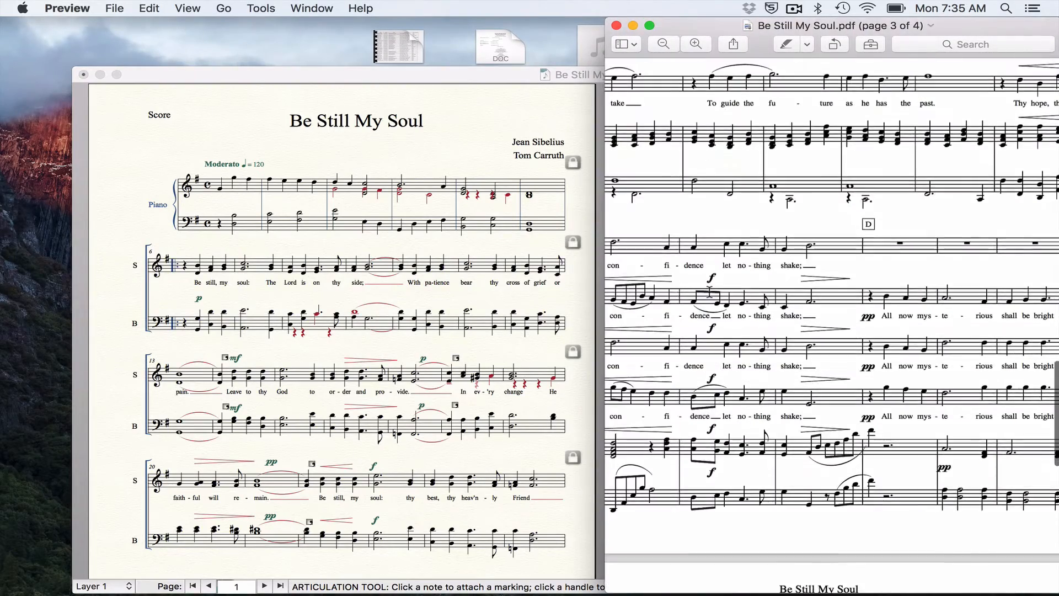
scroll(709, 291, down, 10)
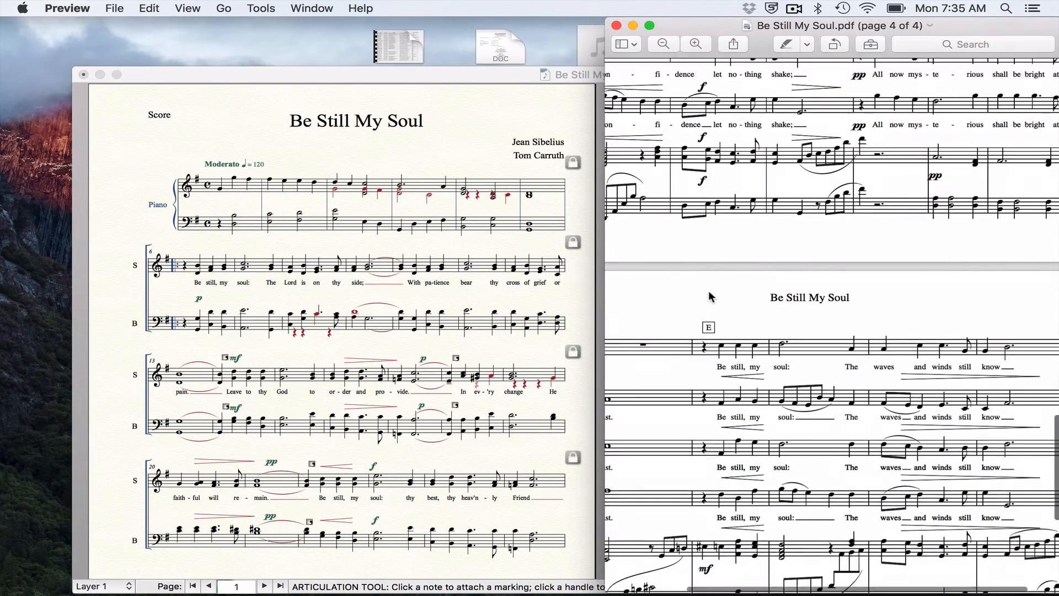
scroll(710, 291, down, 5)
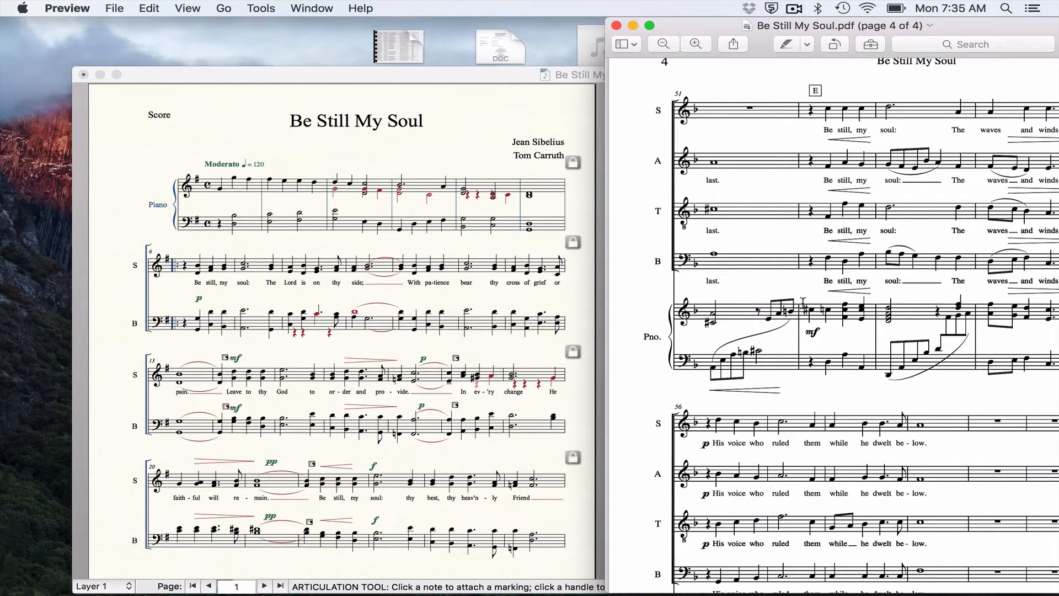
Step: Switch to Finale and delete the slur that crosses between the piano staves in measure 51
click(262, 402)
scroll(257, 400, right, 10)
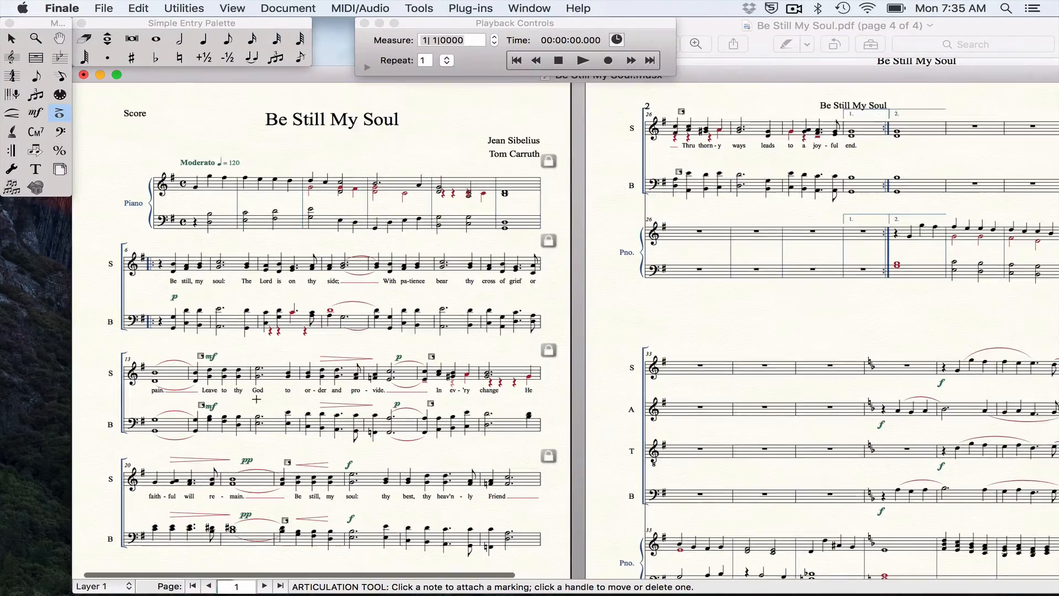
scroll(257, 399, right, 6)
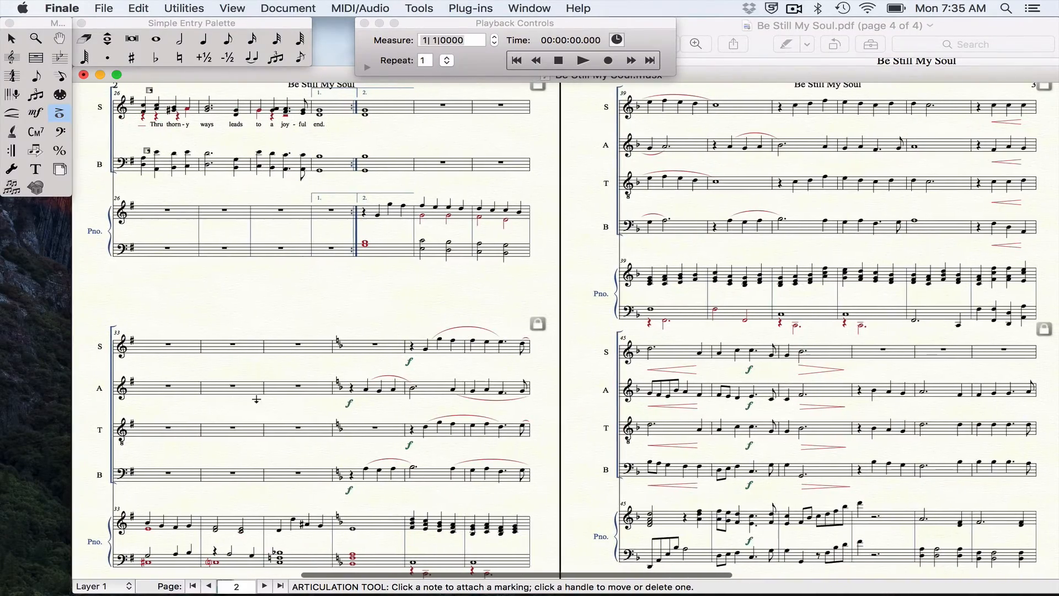
scroll(256, 399, right, 15)
scroll(257, 399, down, 2)
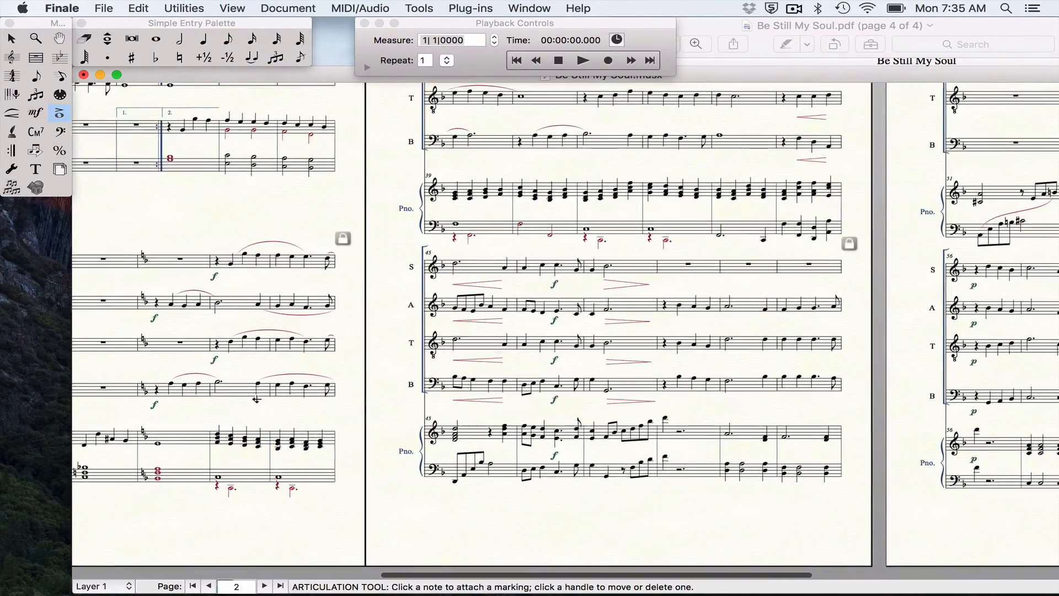
scroll(257, 400, right, 10)
scroll(257, 399, up, 2)
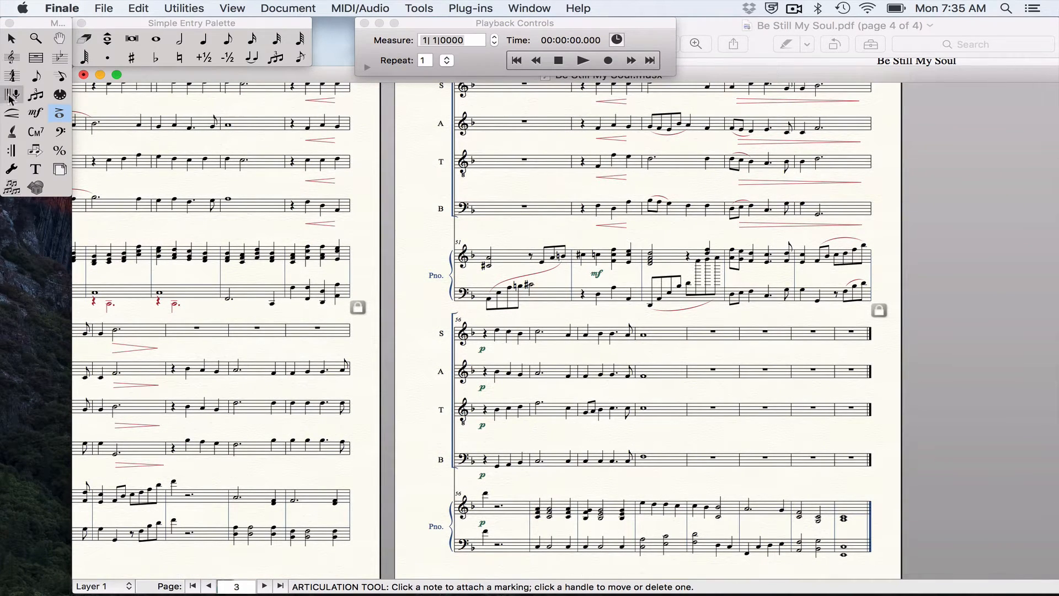
click(12, 114)
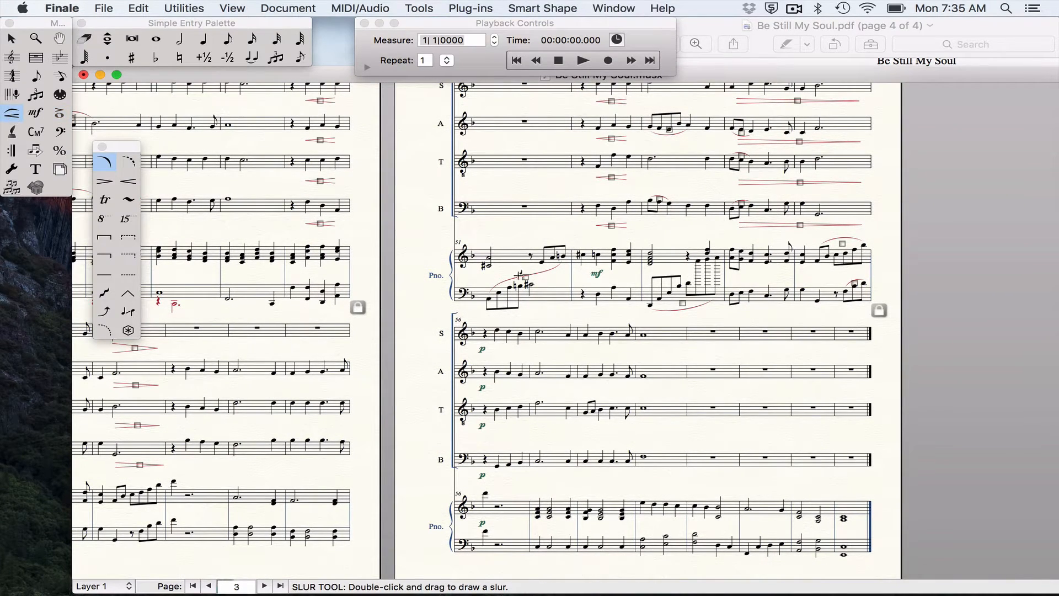
click(525, 277)
click(525, 277)
key(Delete)
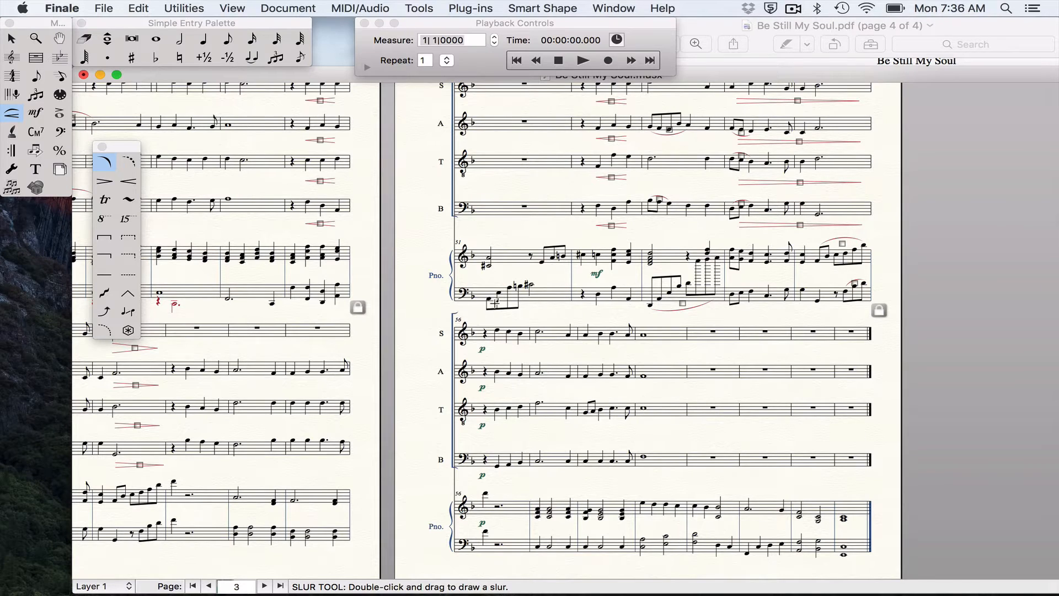
Step: Draw a slur from the first left-hand piano note to the last right-hand note of measure 51, and reshape it into an S-curve
click(488, 300)
mouse_move(488, 300)
mouse_down()
mouse_move(496, 314)
mouse_move(484, 310)
mouse_move(566, 257)
mouse_move(564, 243)
mouse_up()
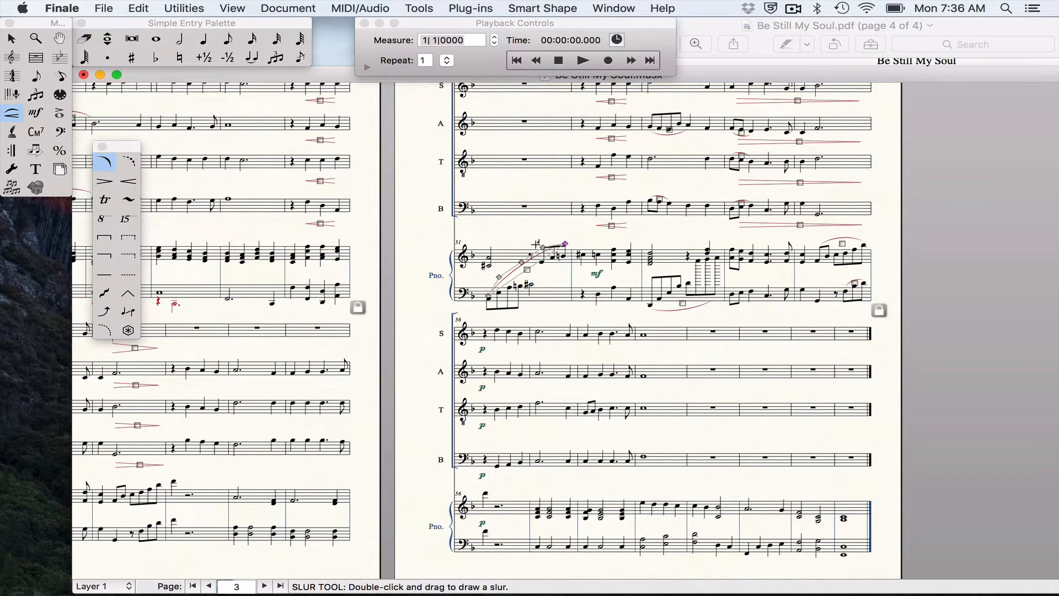
click(557, 271)
drag(557, 271, 553, 300)
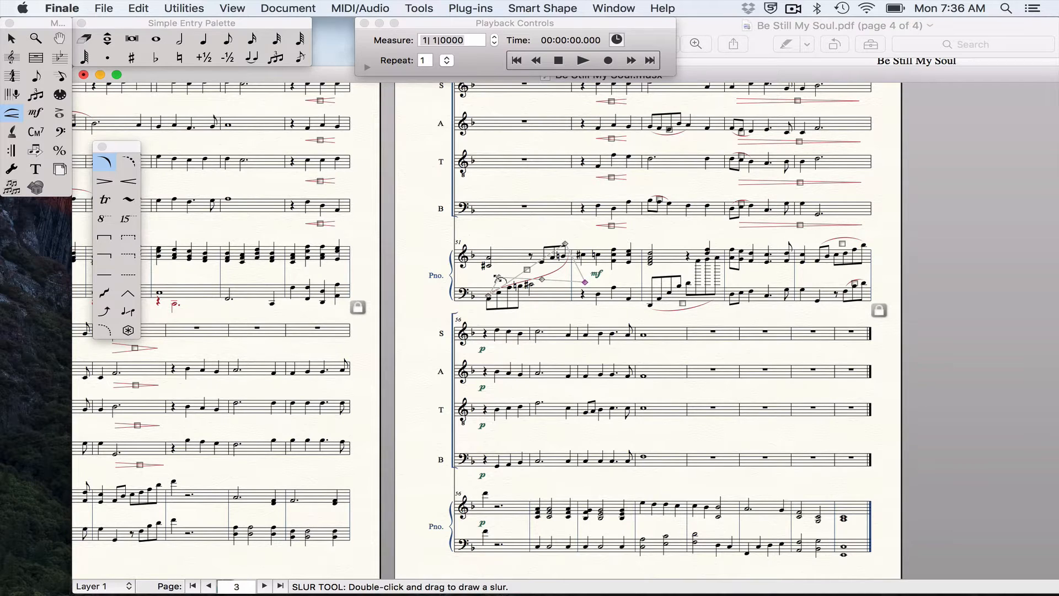
drag(498, 278, 489, 253)
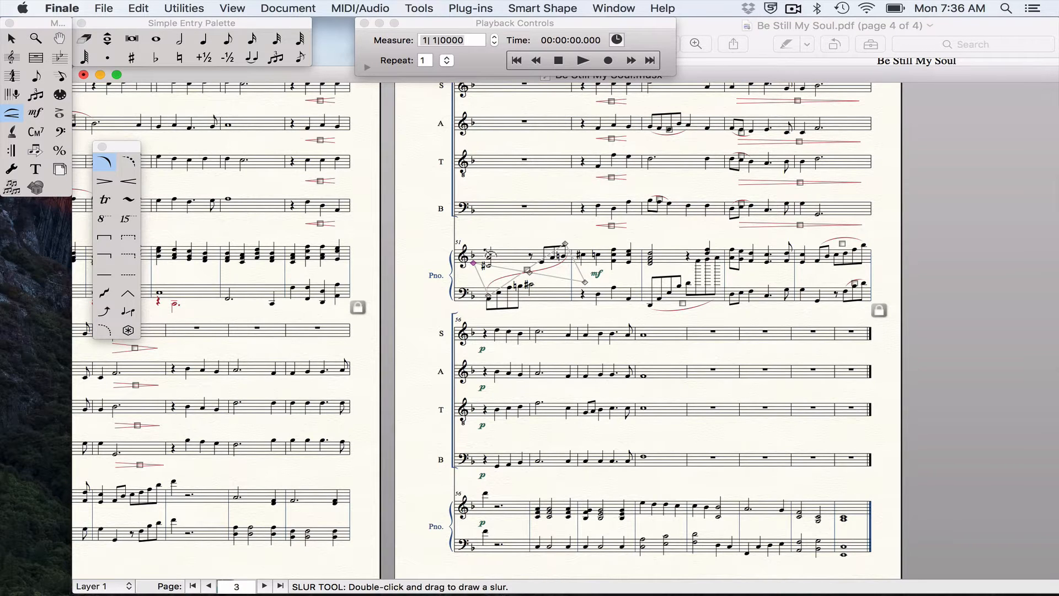
Step: Start a graphic repeat of type Ending on measure 29 of page 2 with the Repeat tool
scroll(398, 250, up, 3)
scroll(399, 250, left, 4)
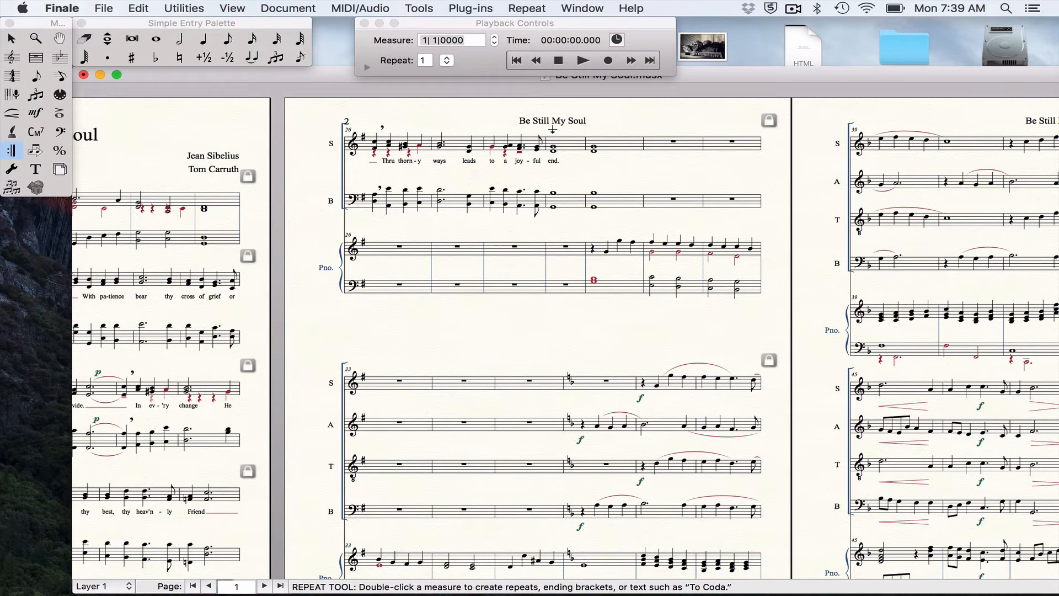
double_click(552, 130)
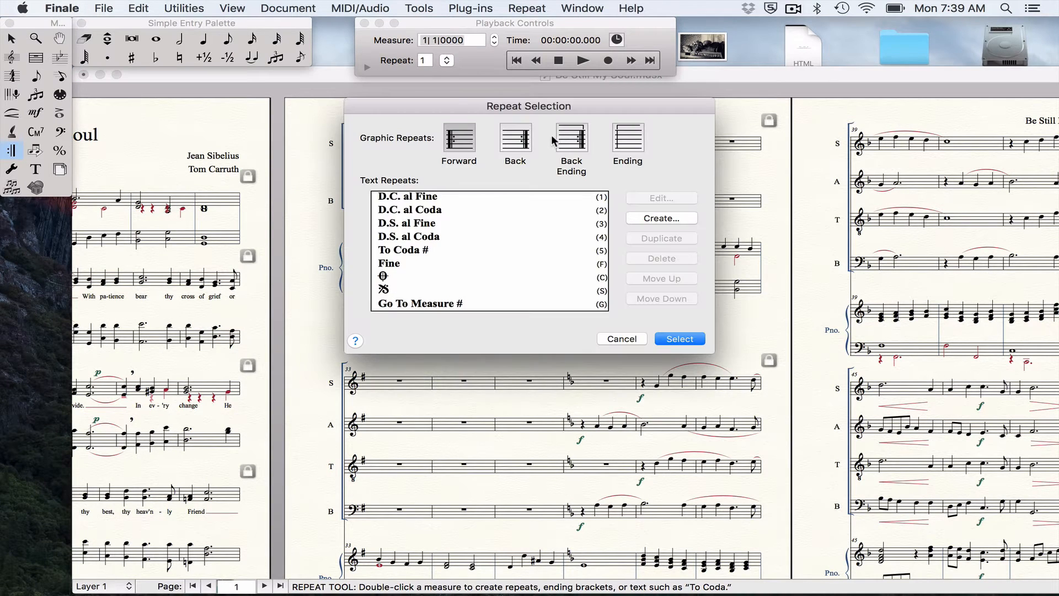
click(642, 143)
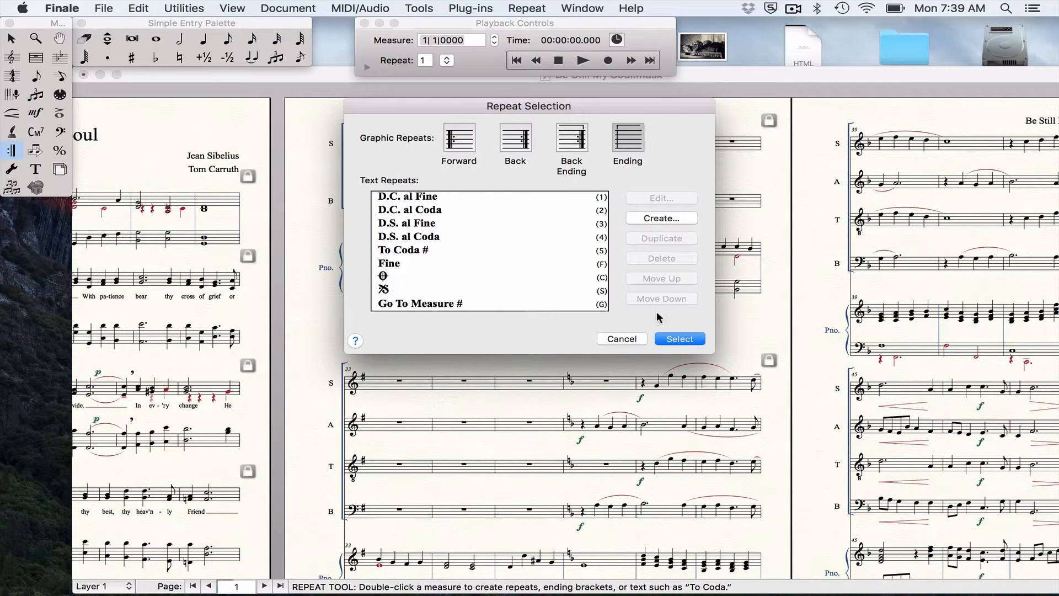
click(678, 341)
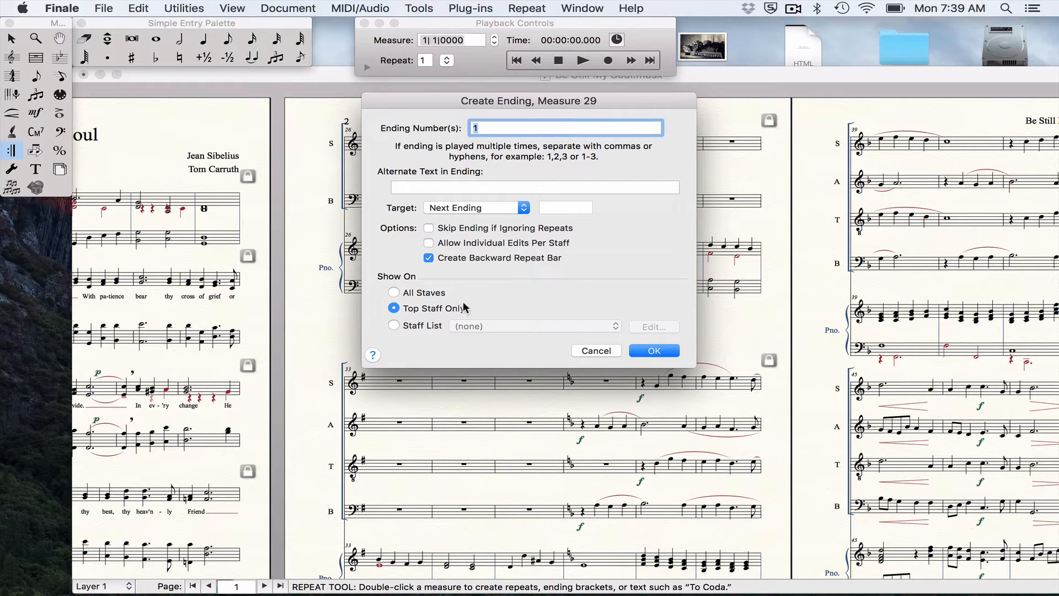
Step: Show the measure 29 ending on a new staff list containing Soprano and the upper piano staff
click(395, 325)
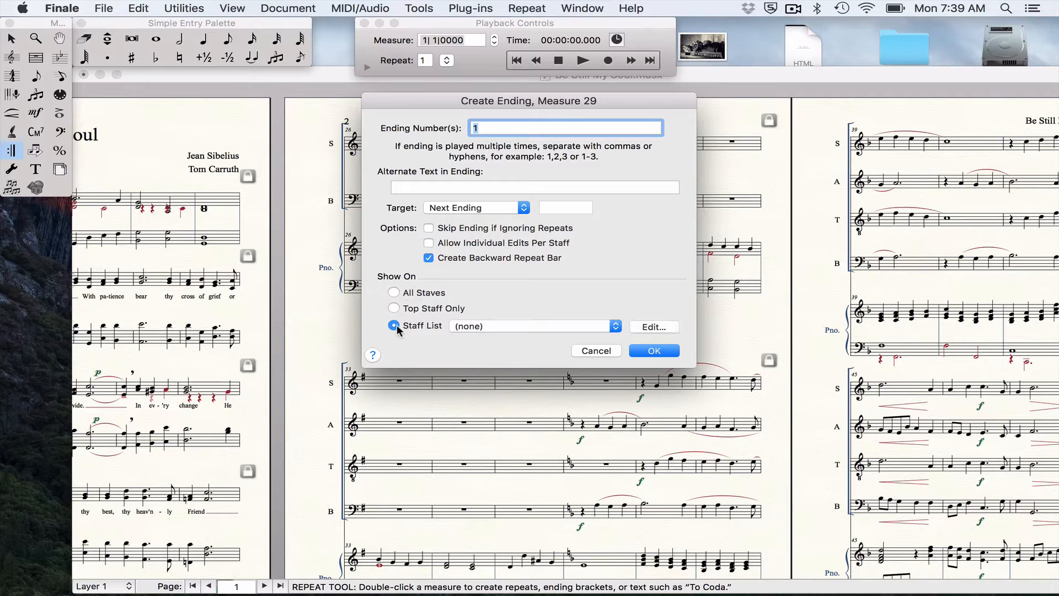
click(489, 326)
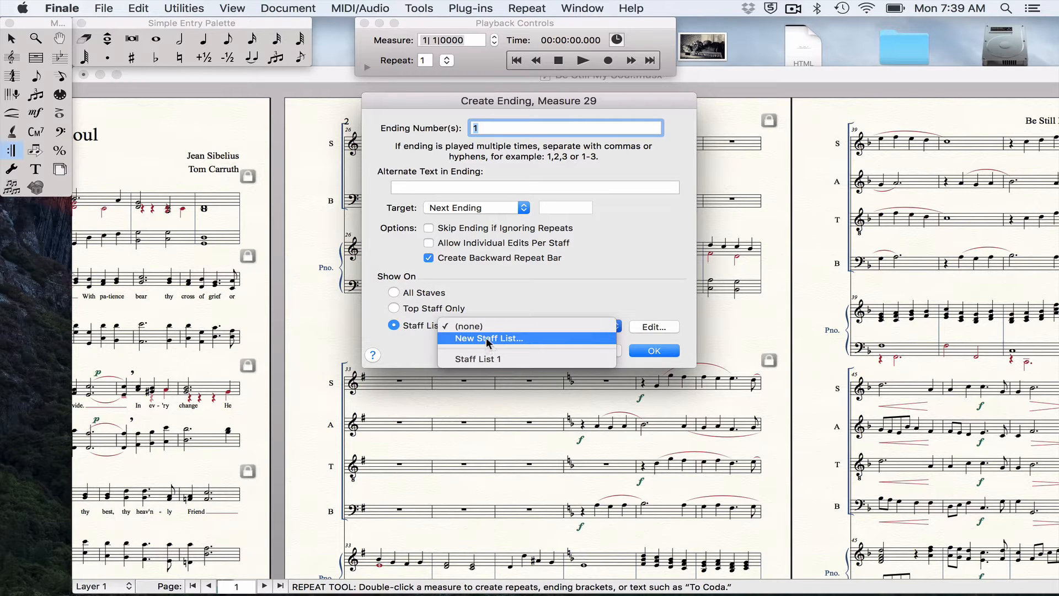
click(487, 339)
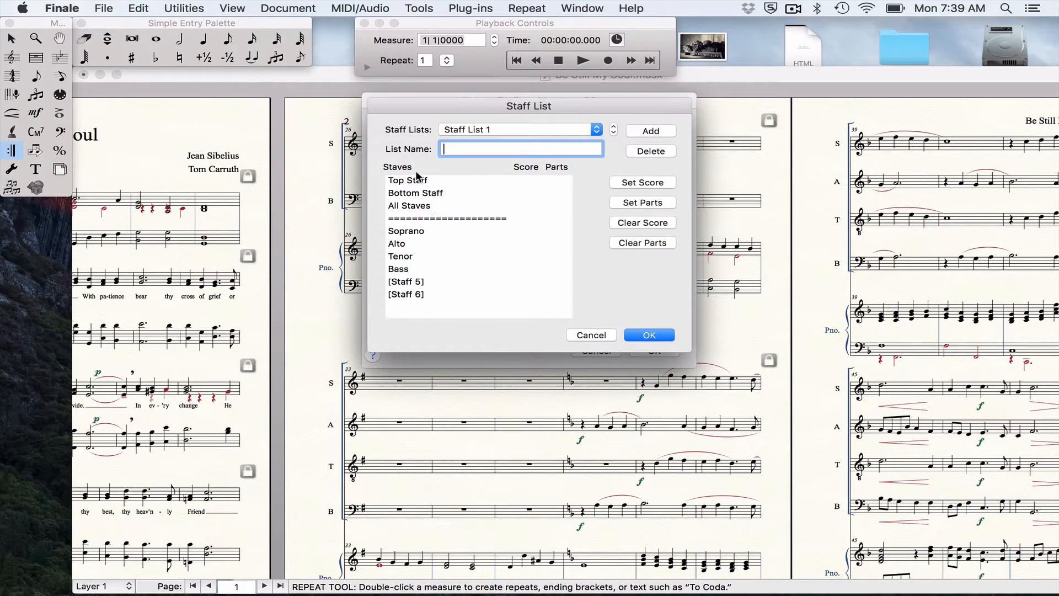
click(407, 231)
click(647, 336)
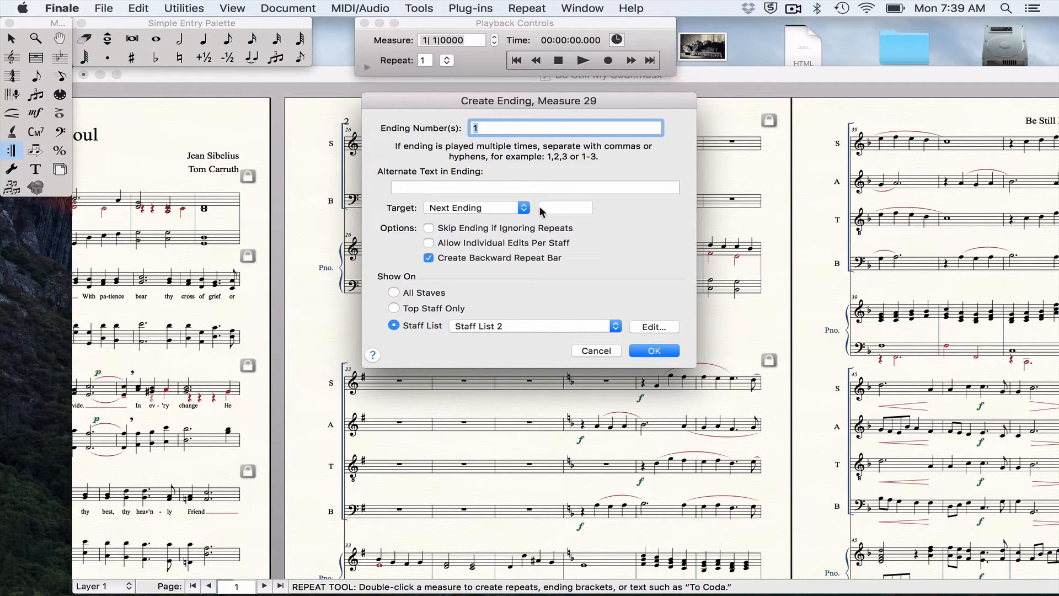
Step: Target the first ending at measure 6, create it, and check the forward repeat at measure 6
click(521, 208)
click(514, 220)
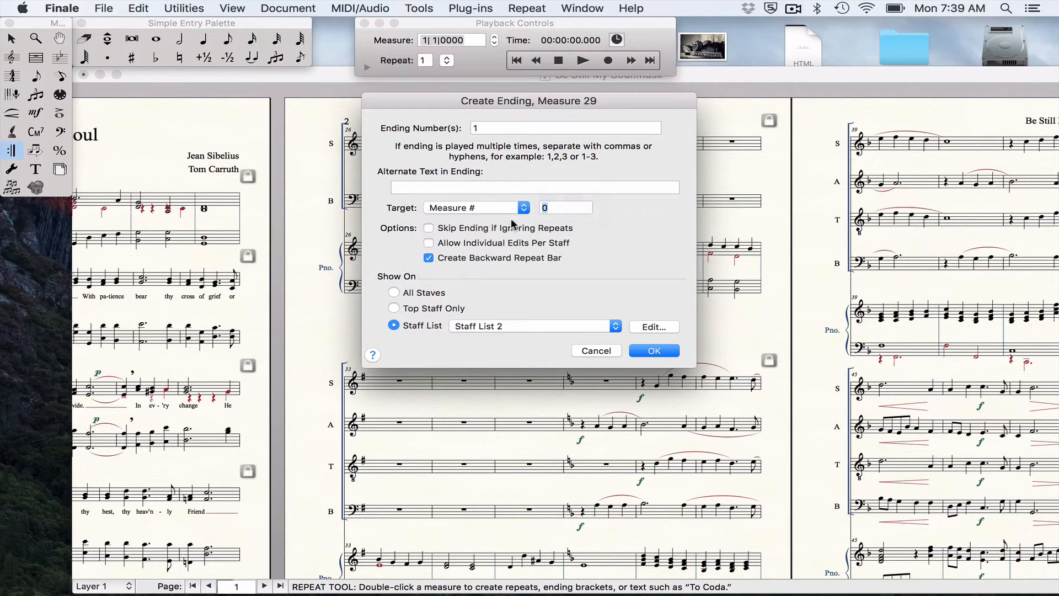
text(6)
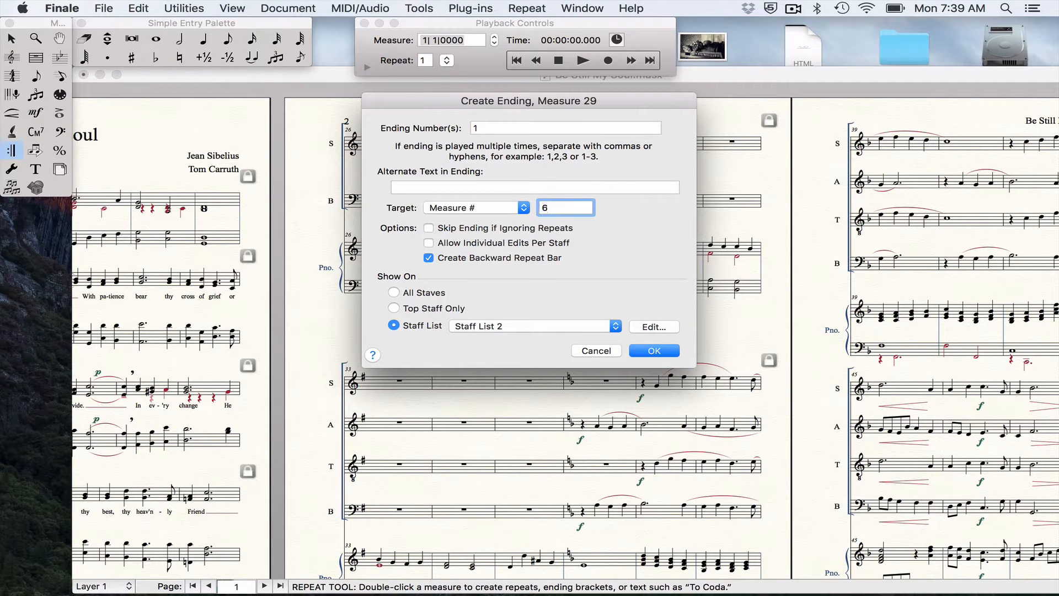
click(652, 351)
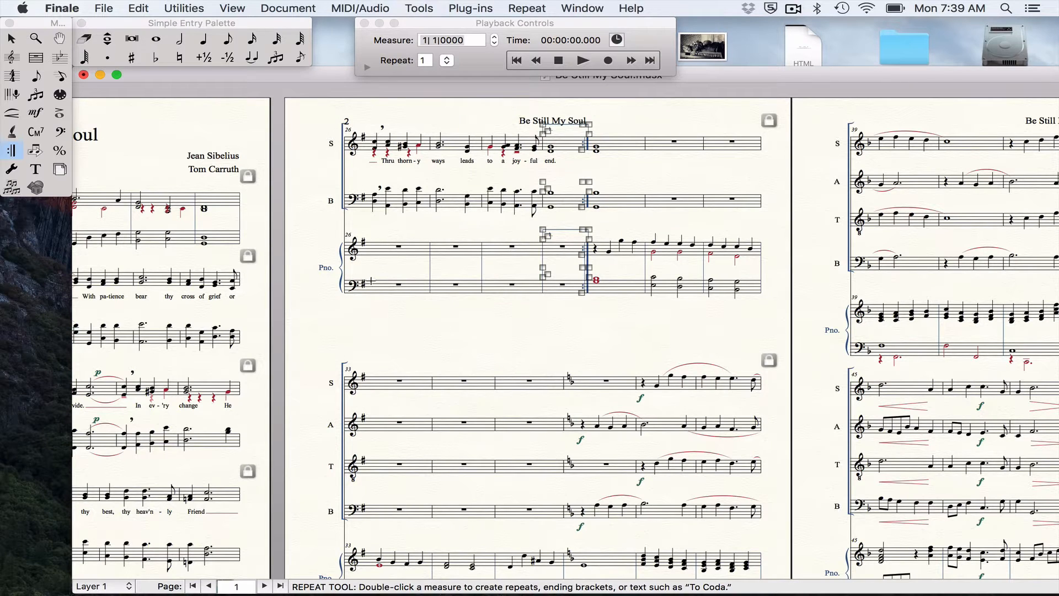
click(6, 43)
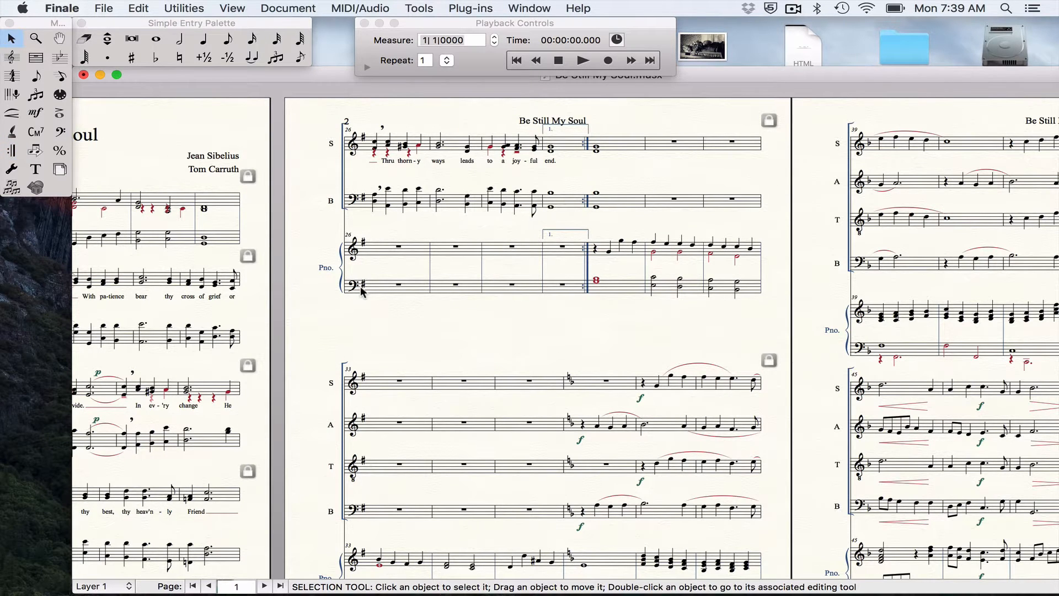
scroll(362, 292, left, 10)
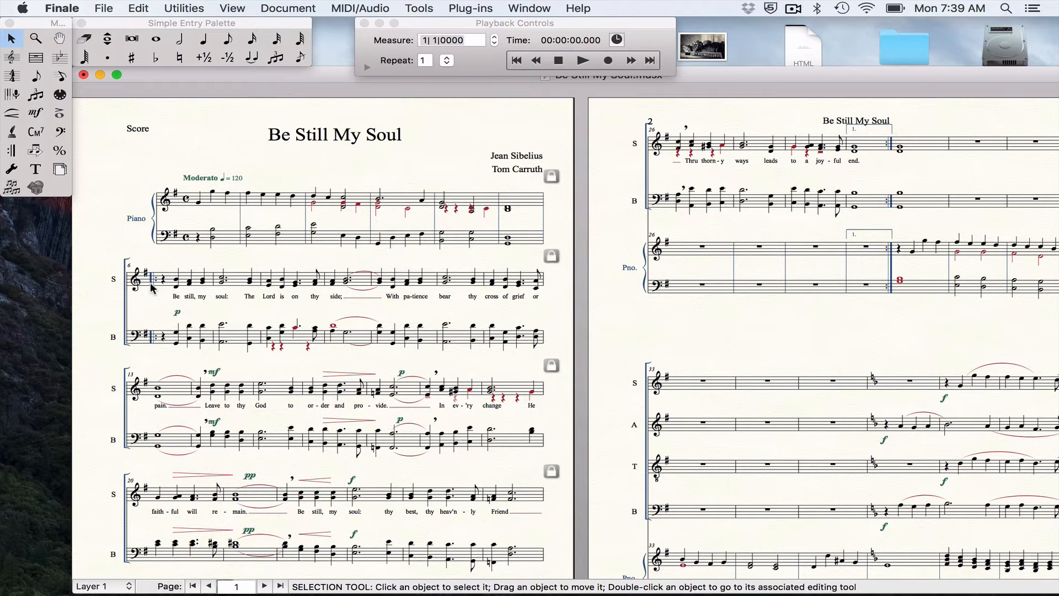
Step: Start another graphic repeat of type Ending on measure 30, directly after the first ending
scroll(150, 286, right, 10)
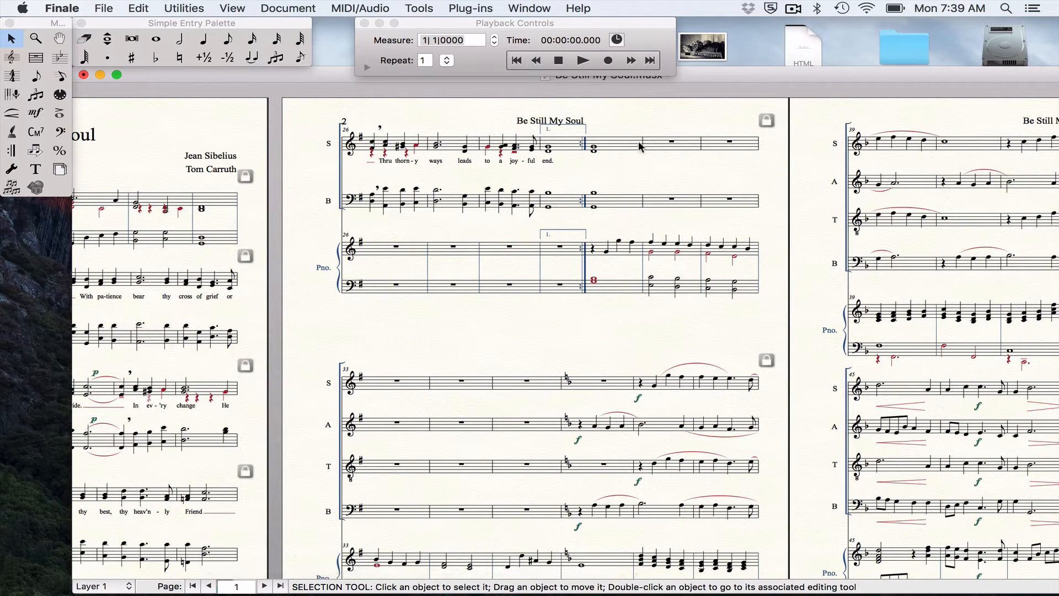
click(614, 146)
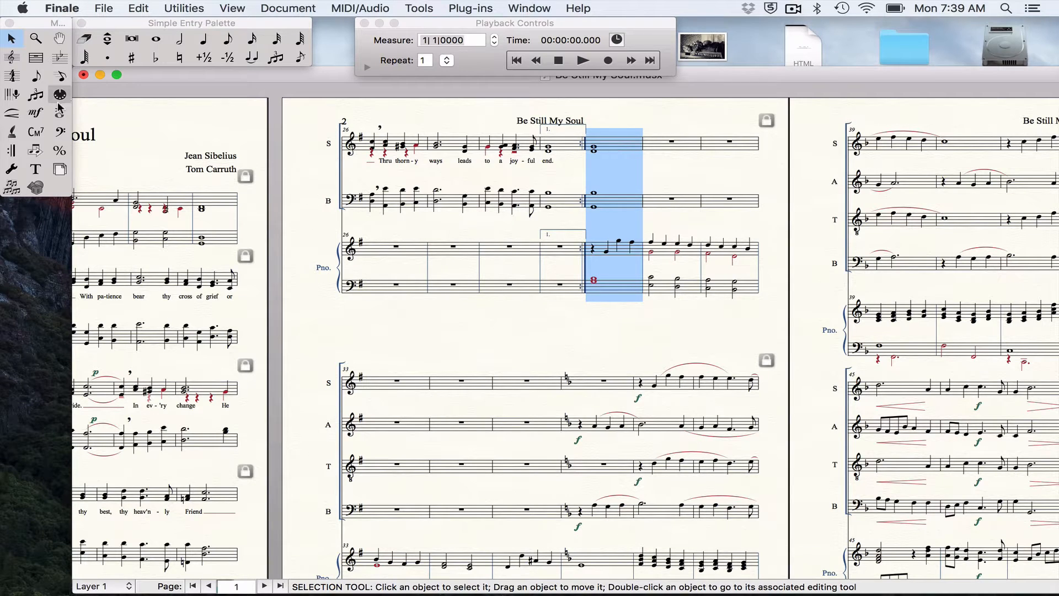
click(14, 150)
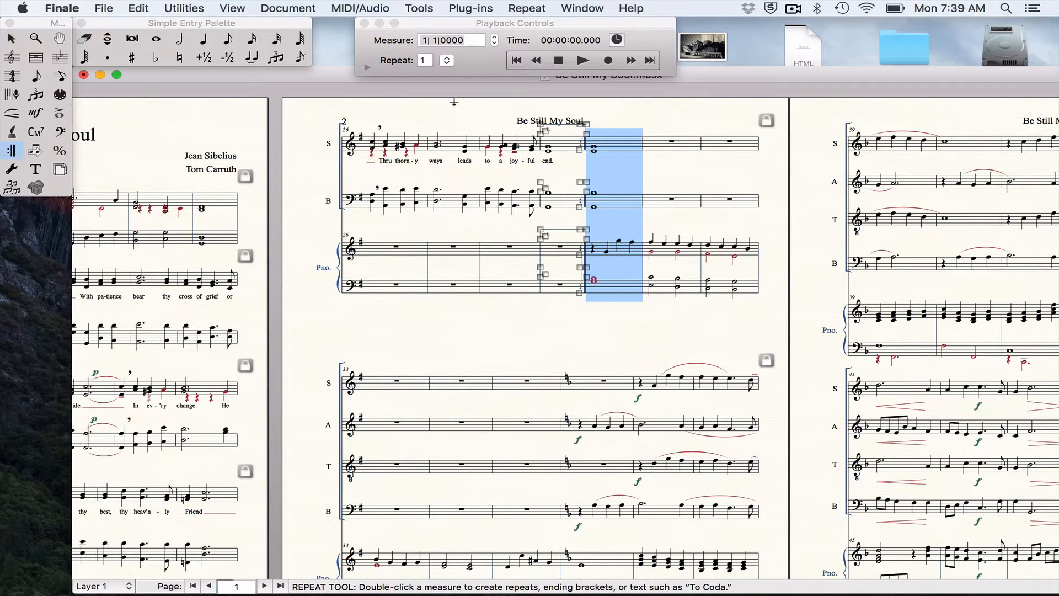
double_click(607, 145)
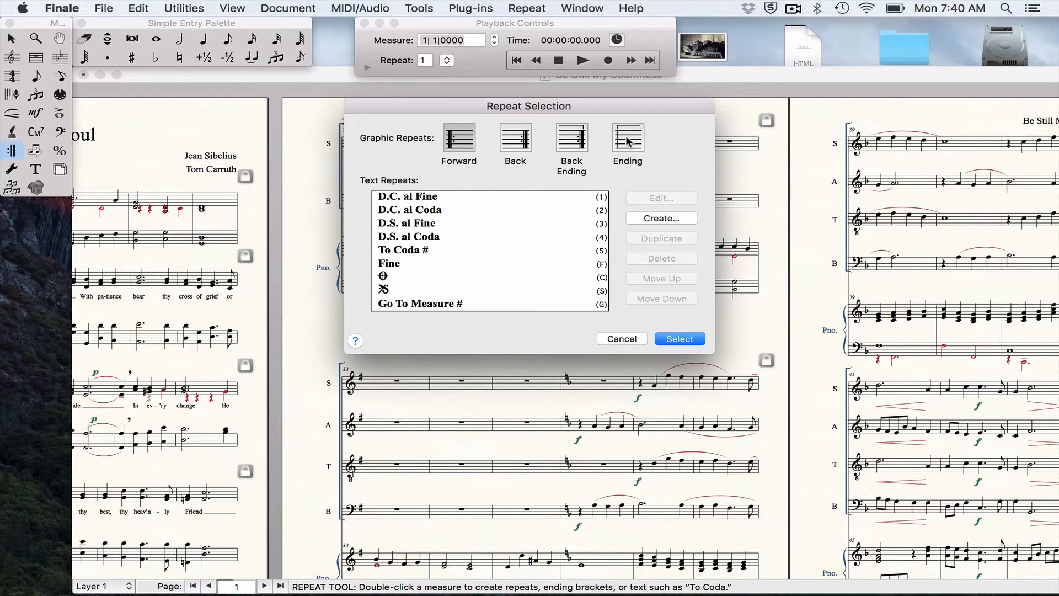
click(627, 141)
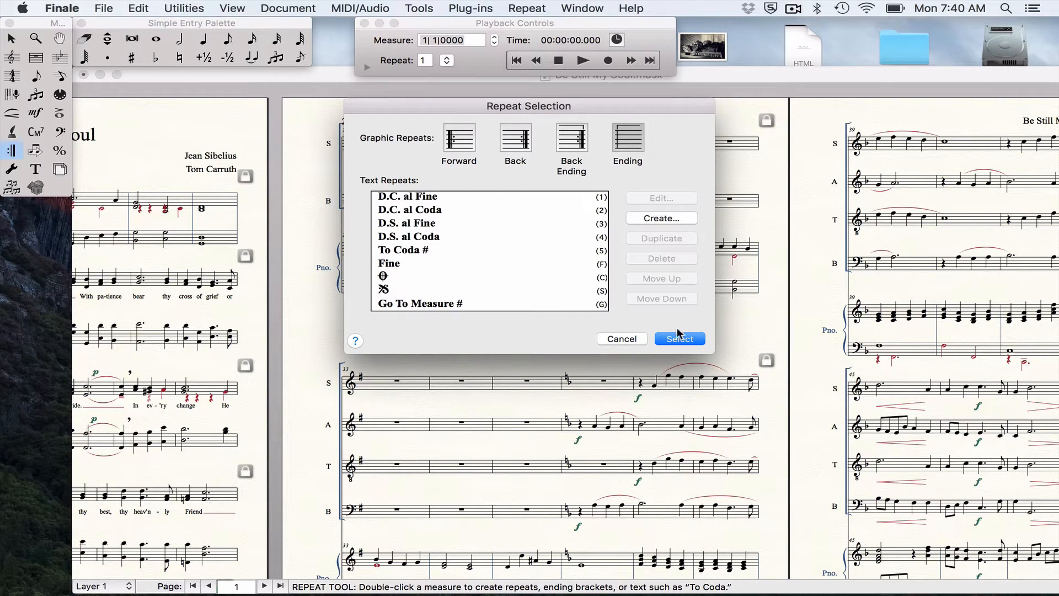
click(677, 339)
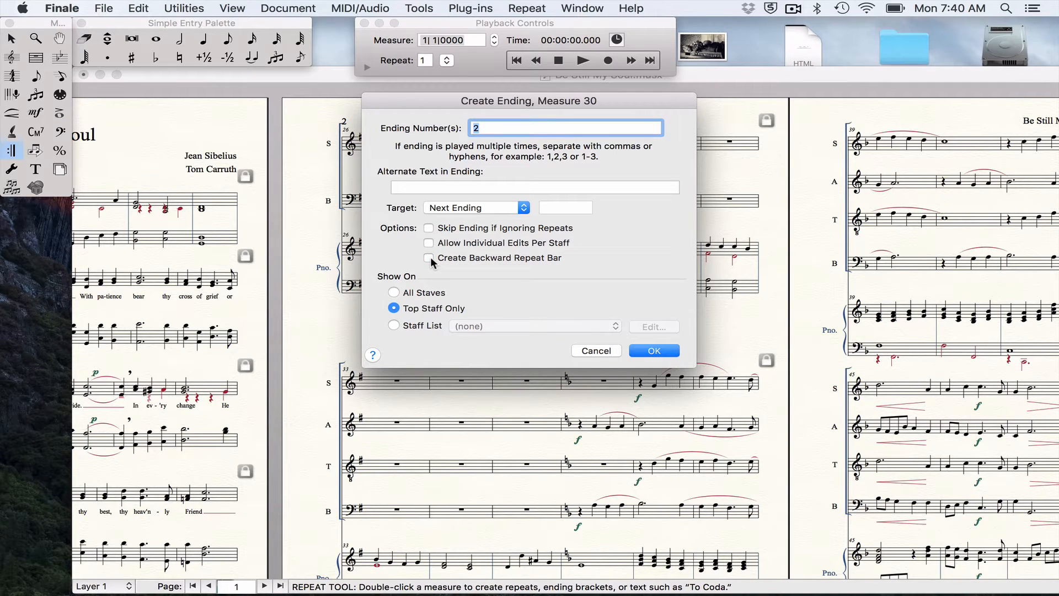
Step: Show ending 2 on Staff List 2, create it in measure 30, and clear the measure selection
click(394, 325)
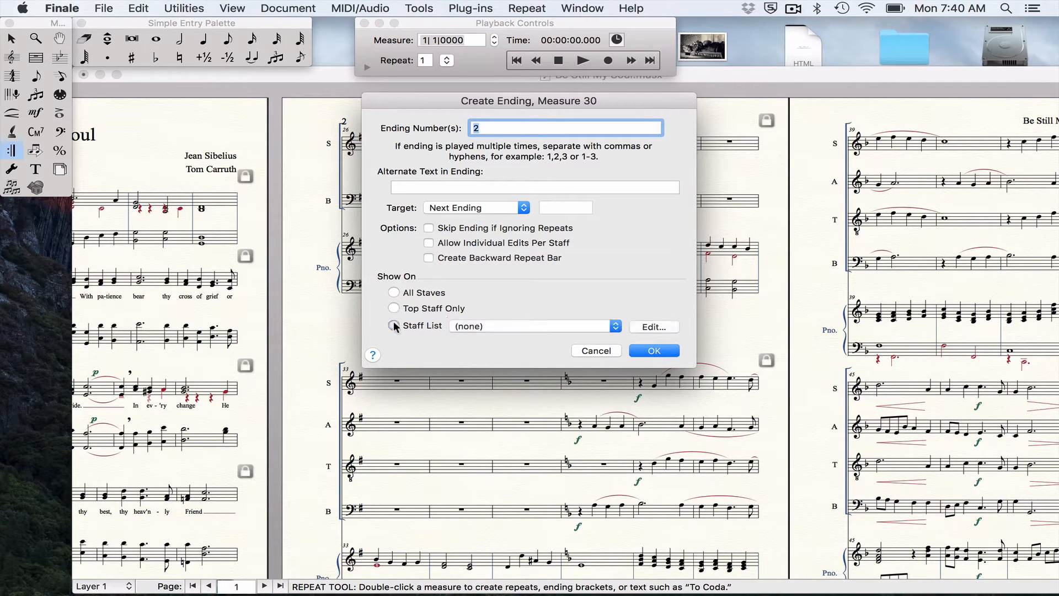
click(469, 326)
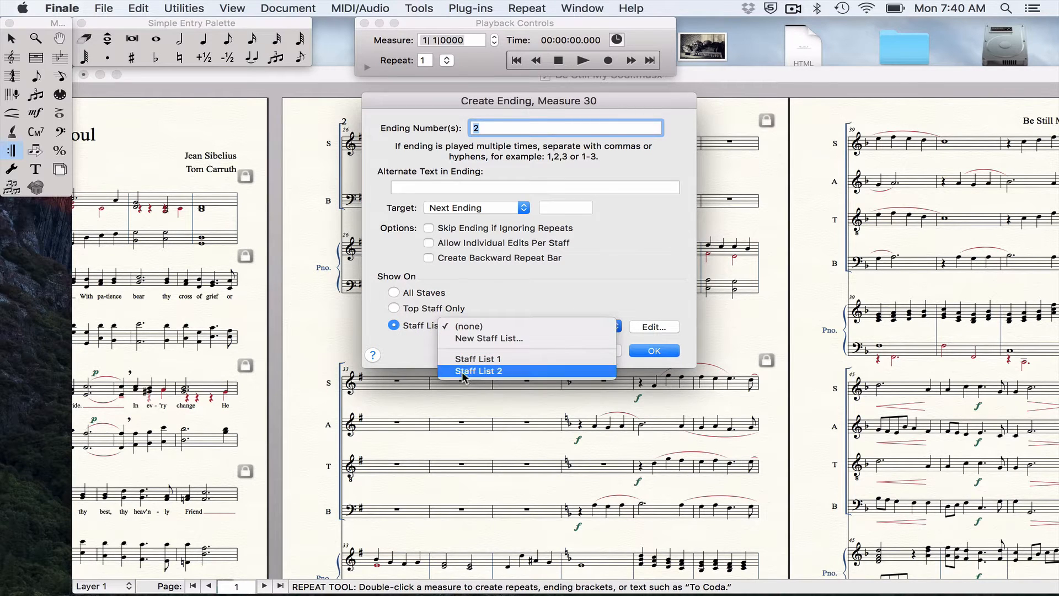
click(464, 371)
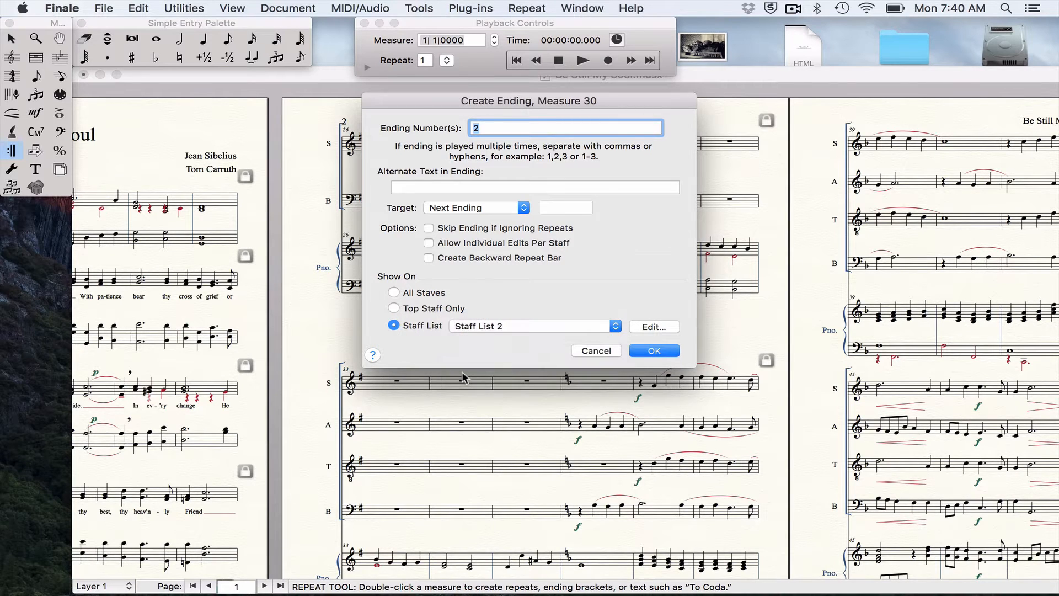
click(657, 349)
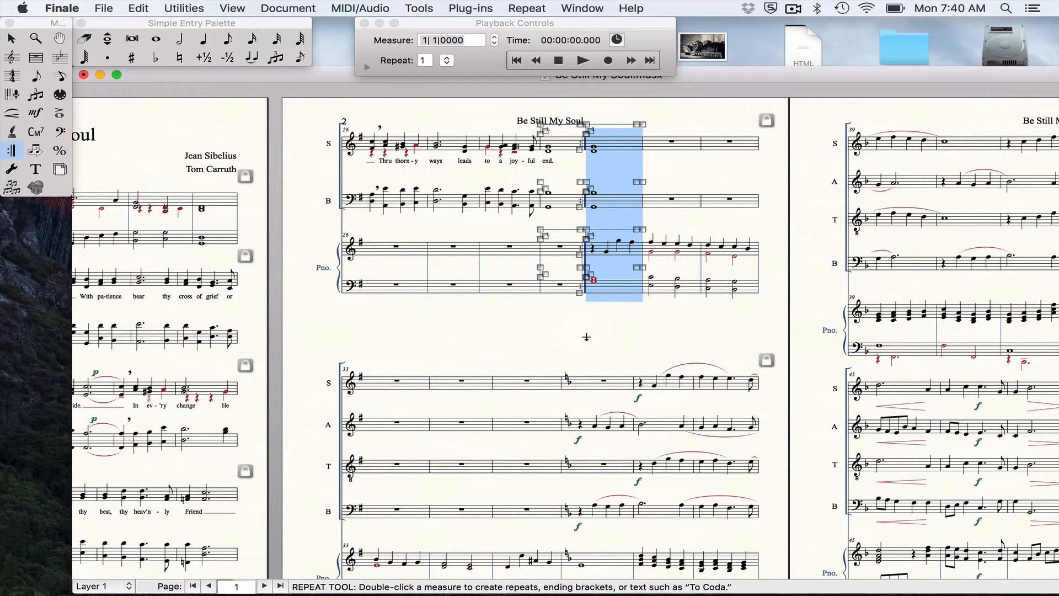
click(586, 338)
Step: Switch to Preview and examine the endings and the barline at rehearsal mark C on page 2 of the Be Still My Soul PDF
key(super+Tab)
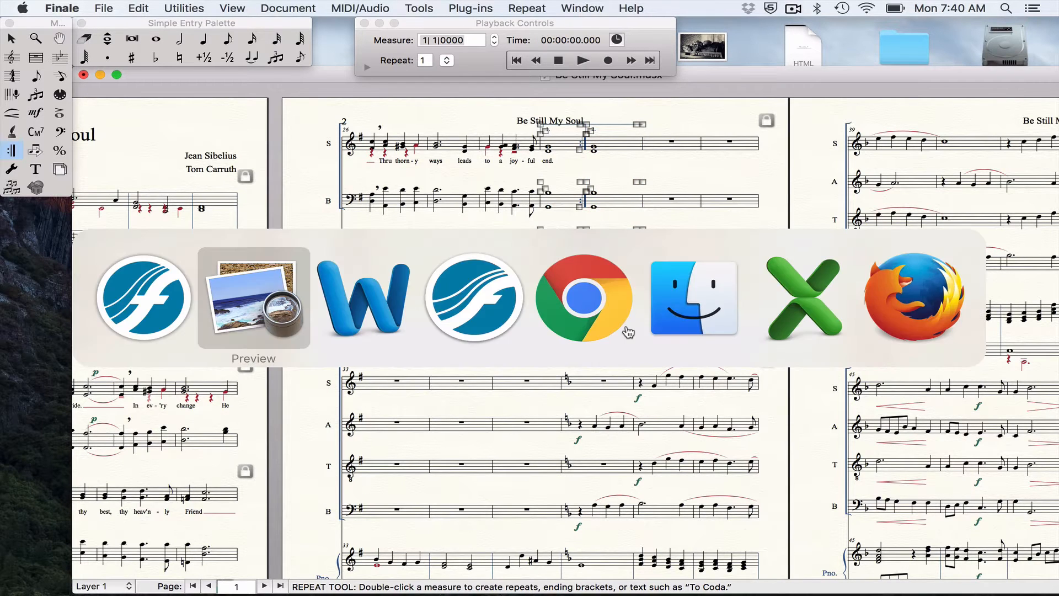
mouse_move(848, 591)
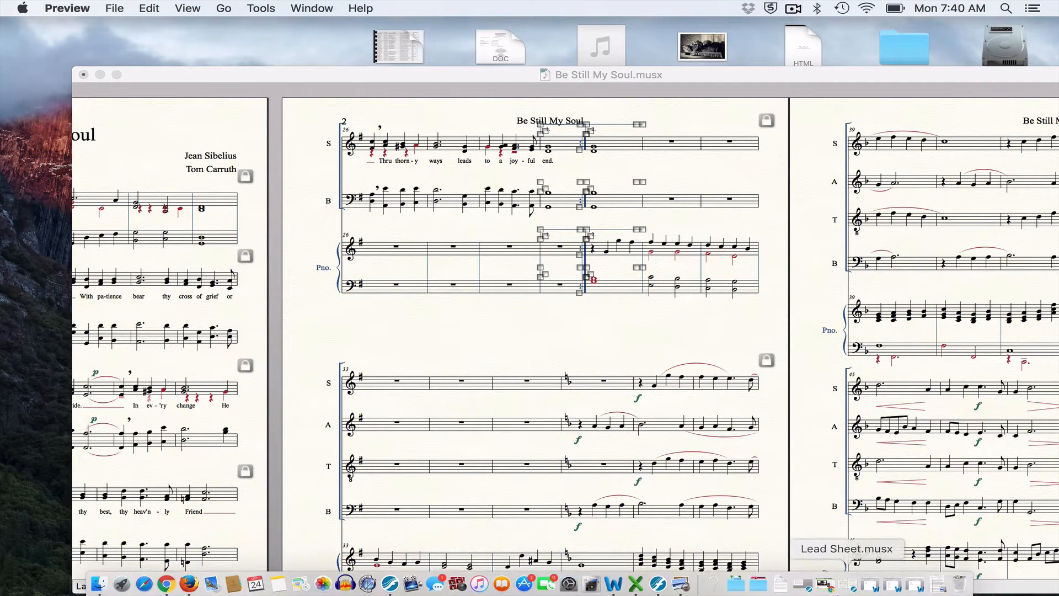
click(936, 591)
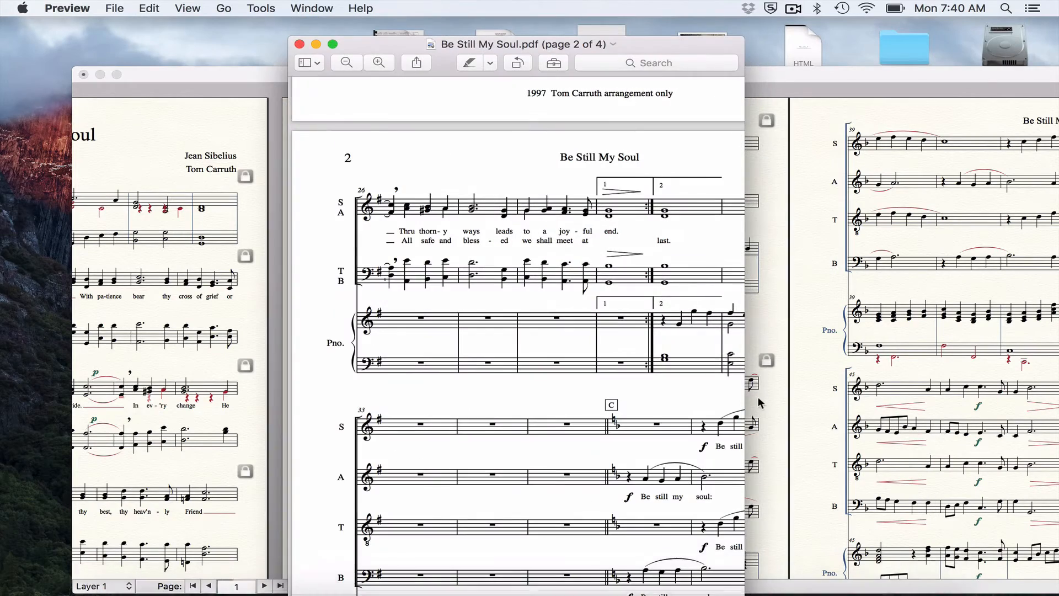
scroll(652, 367, right, 2)
scroll(652, 366, down, 10)
scroll(652, 367, right, 3)
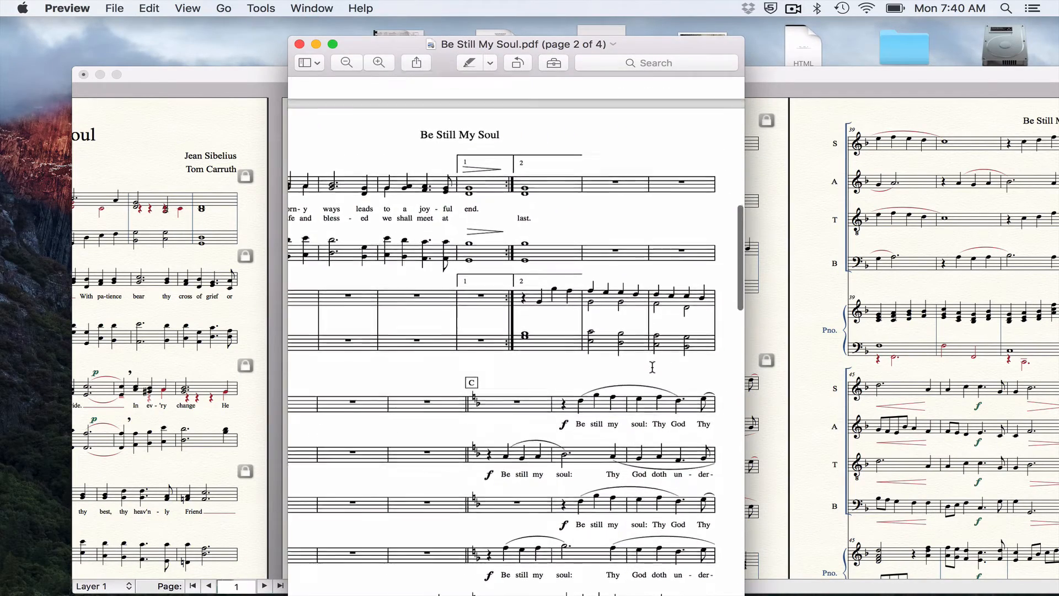
scroll(652, 367, up, 6)
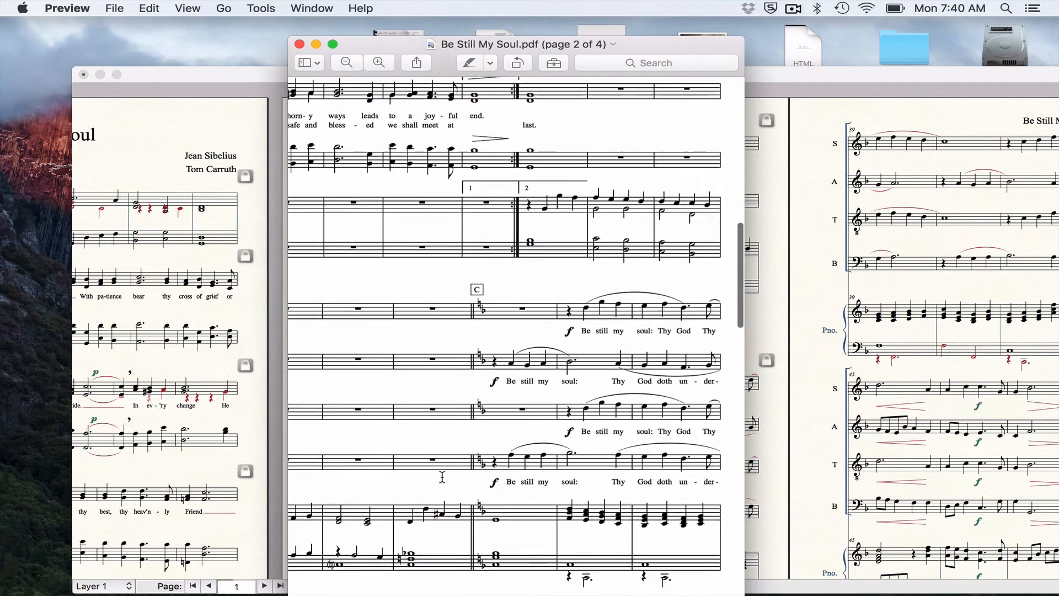
scroll(480, 472, left, 5)
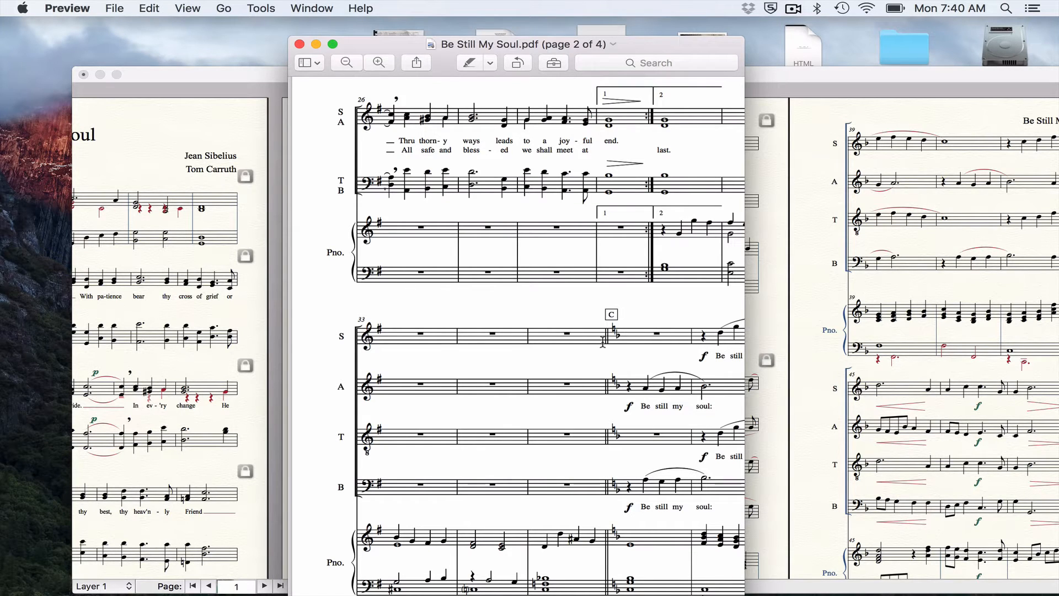
Step: Switch back to Finale and try to apply a Double barline to measure 36, where the key changes
click(774, 411)
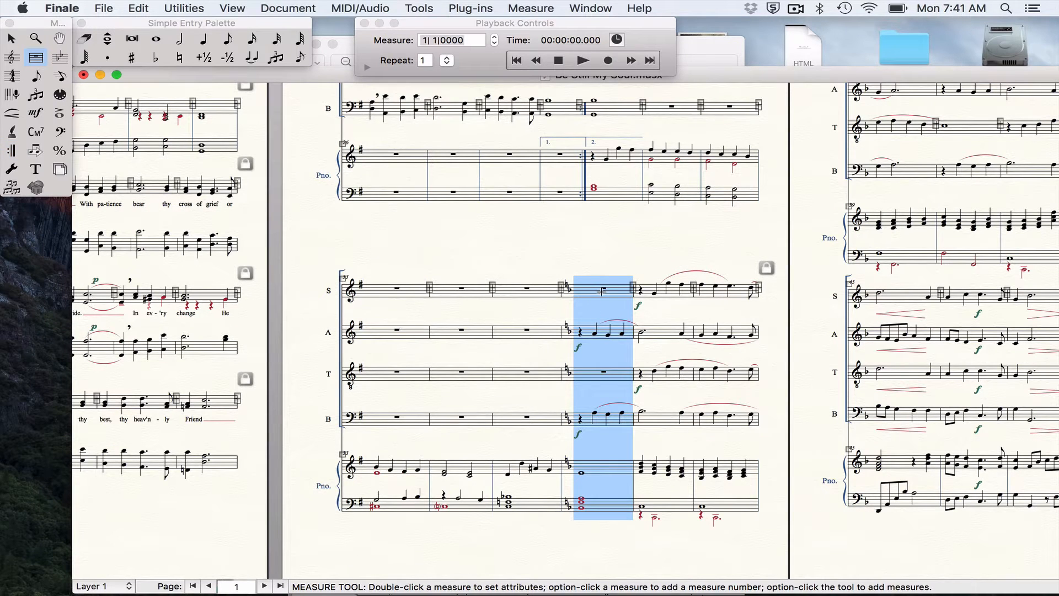
right_click(603, 291)
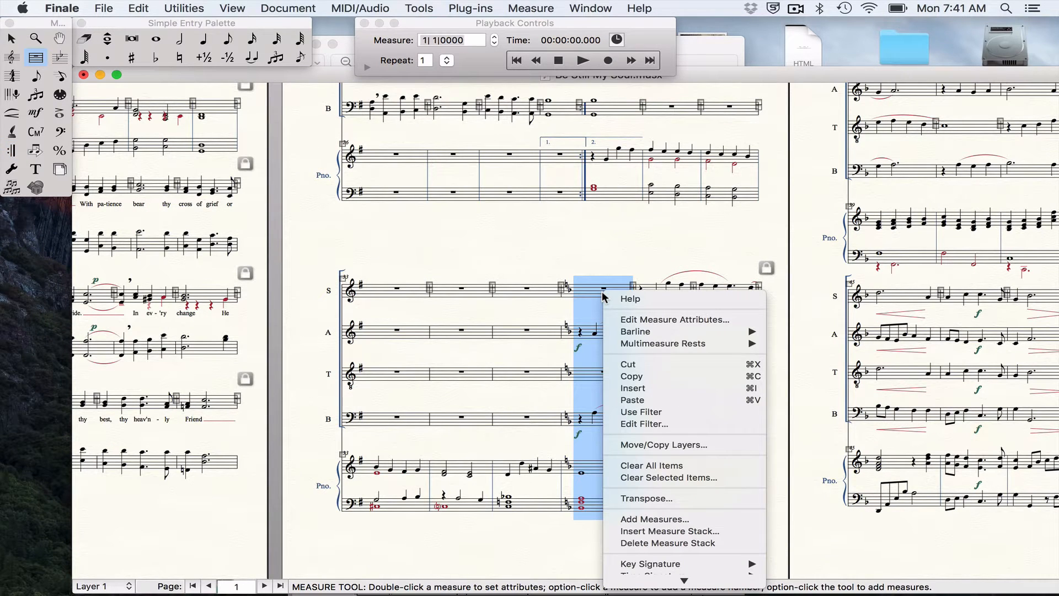
mouse_move(717, 331)
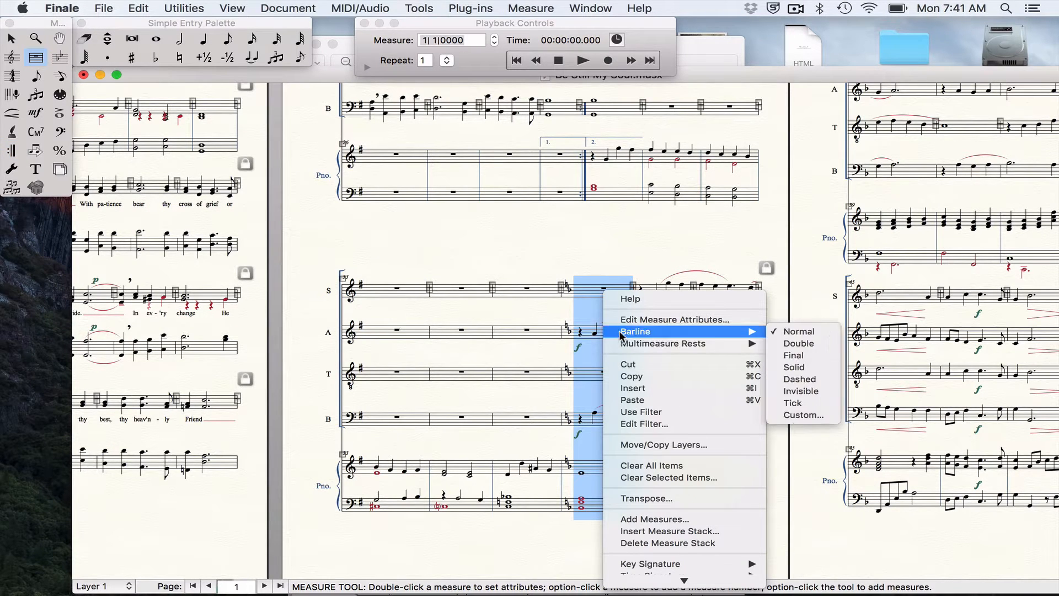
click(801, 343)
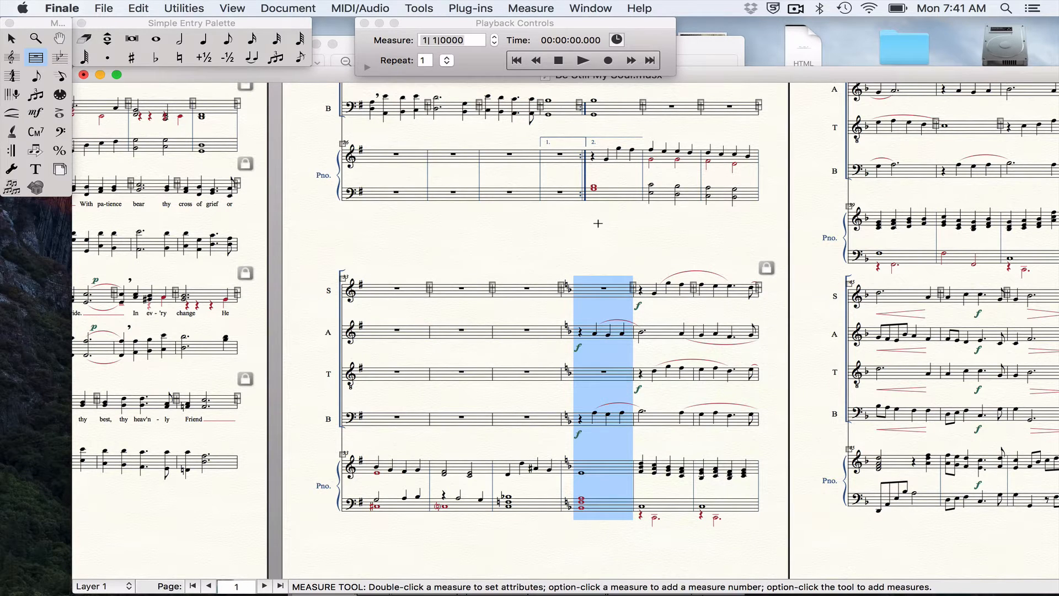
right_click(593, 291)
mouse_move(618, 331)
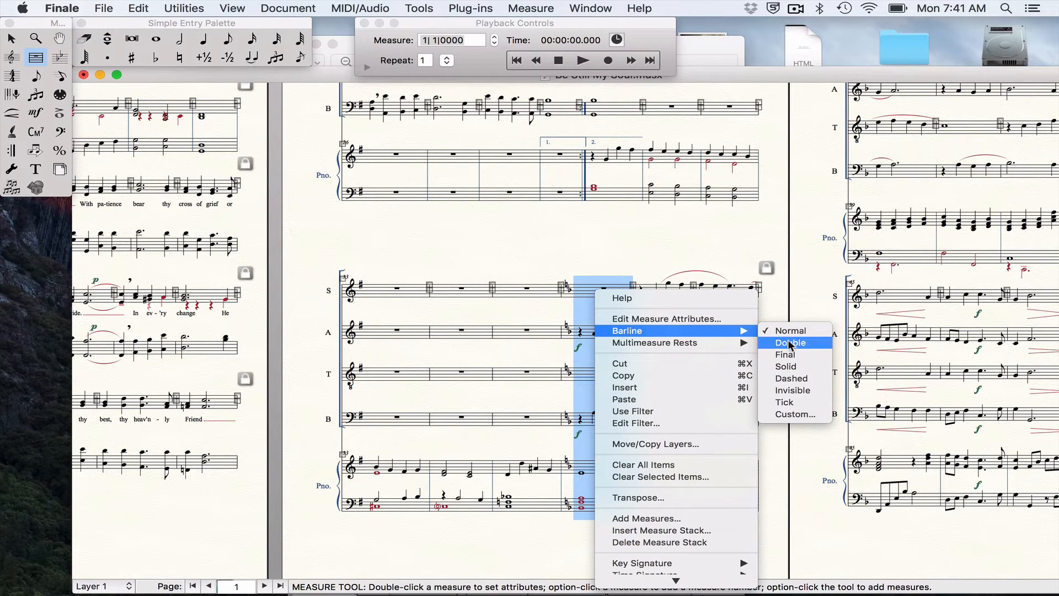
click(790, 343)
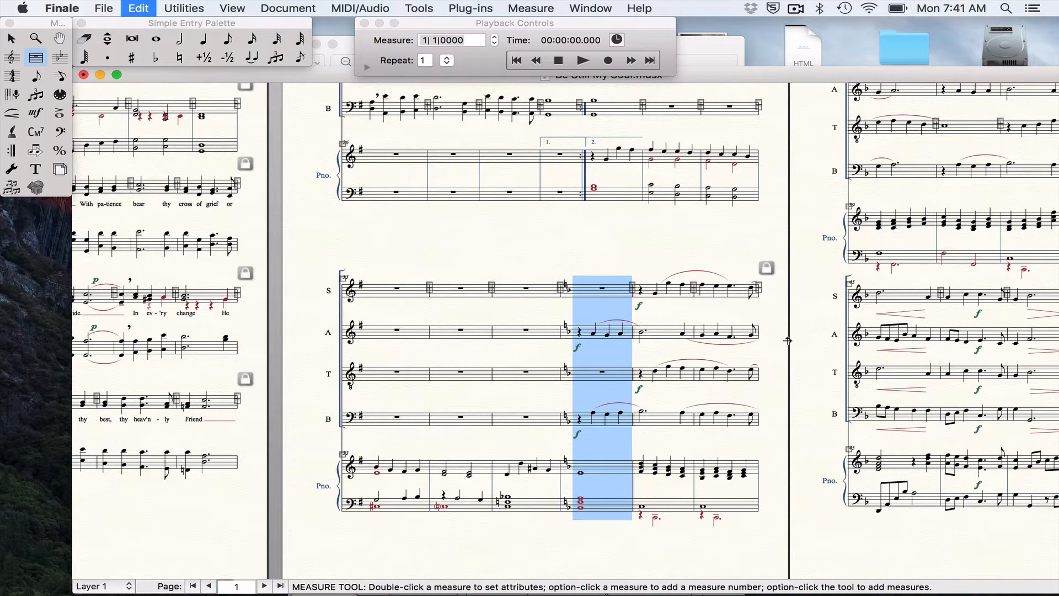
Step: Apply a Double barline to measure 35 across all staves, directly before the key change, and clear the selection
click(525, 293)
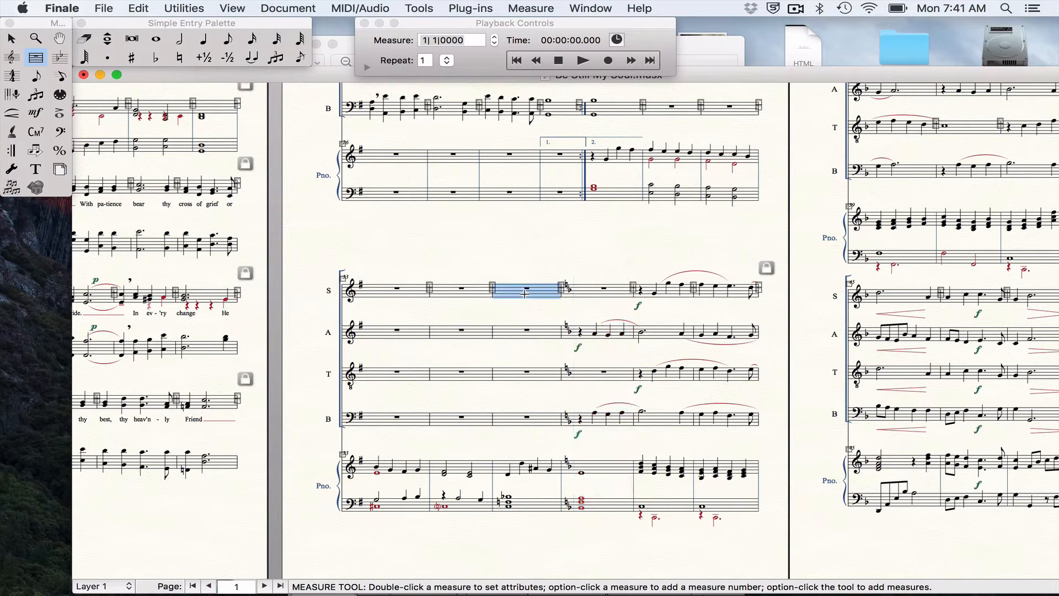
key(shift+Down)
key(shift+Down)
key(shift+Down)
key(shift+Down)
key(shift+Down)
right_click(529, 287)
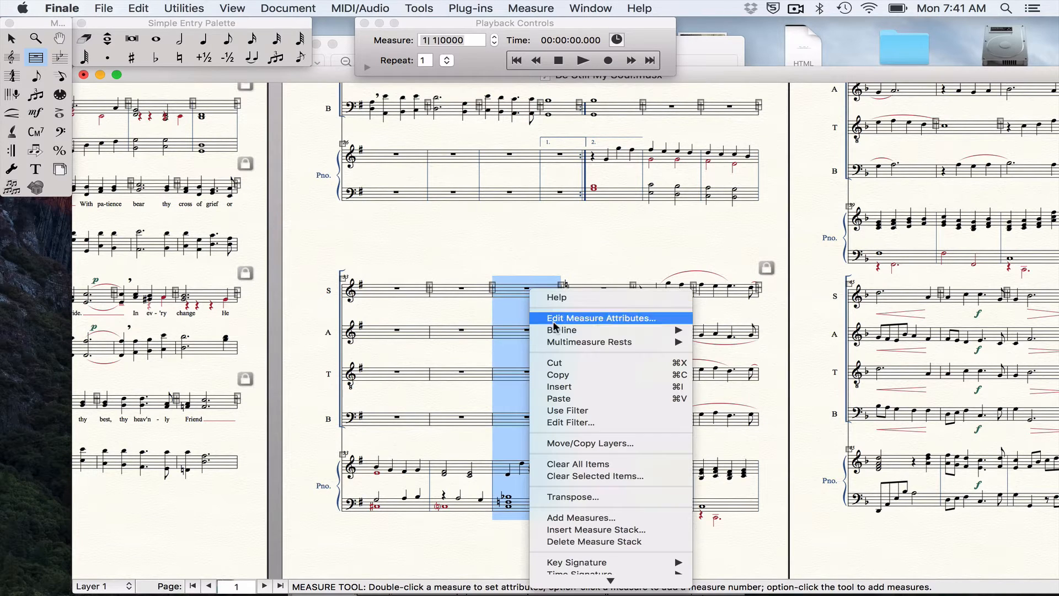
mouse_move(559, 330)
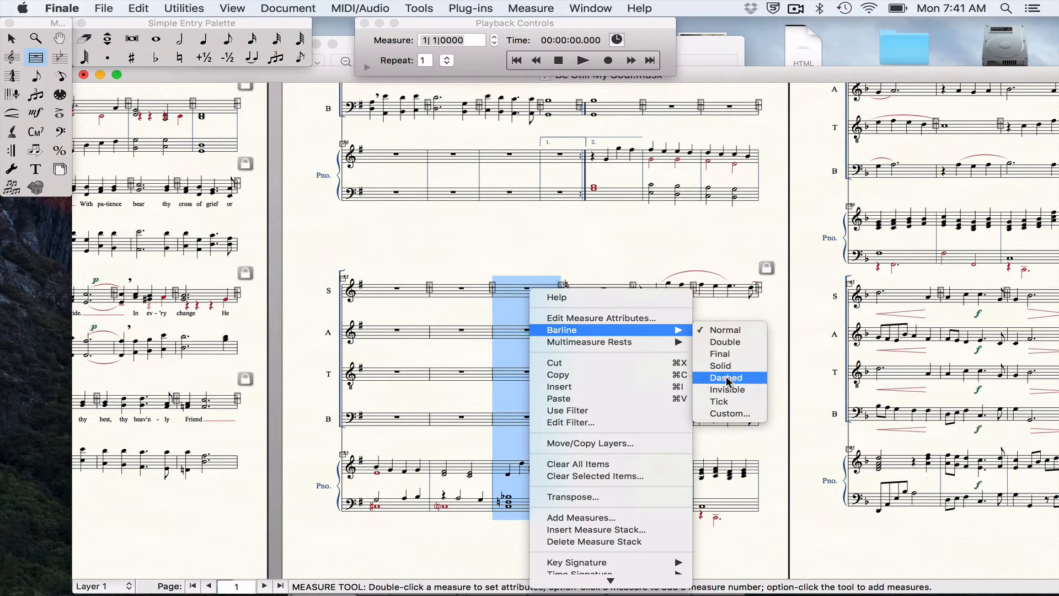
click(721, 340)
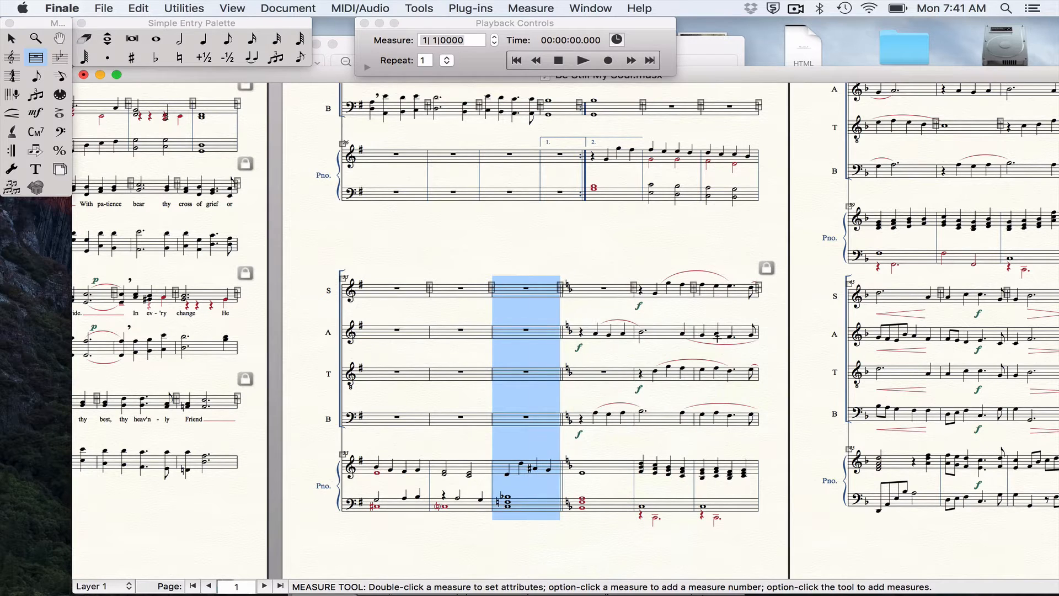
click(542, 238)
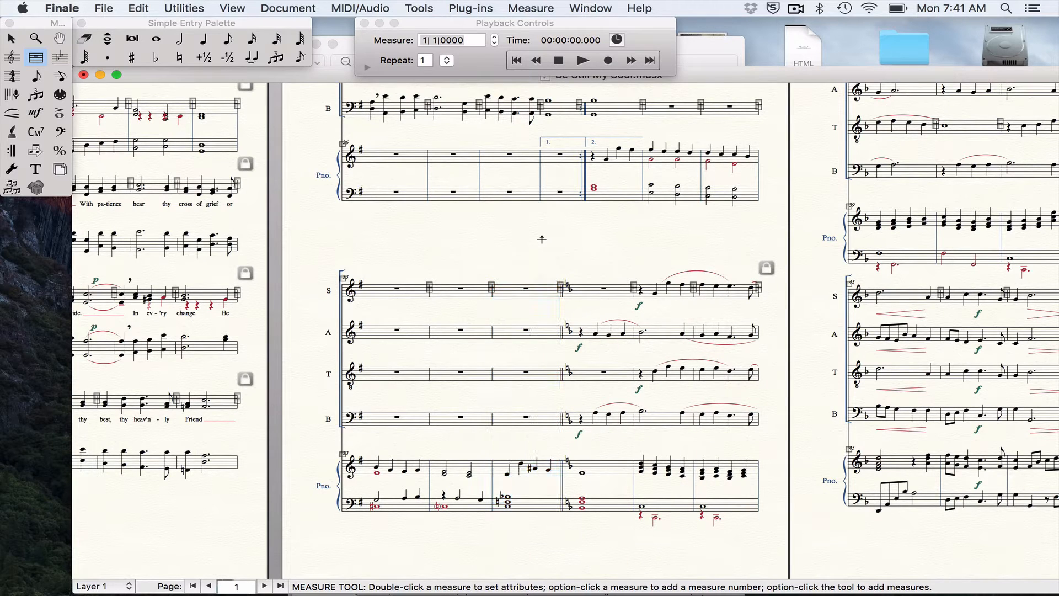
Step: Switch to Preview and review the Be Still My Soul PDF around rehearsal mark C on page 2 and back to page 1
key(super+Tab)
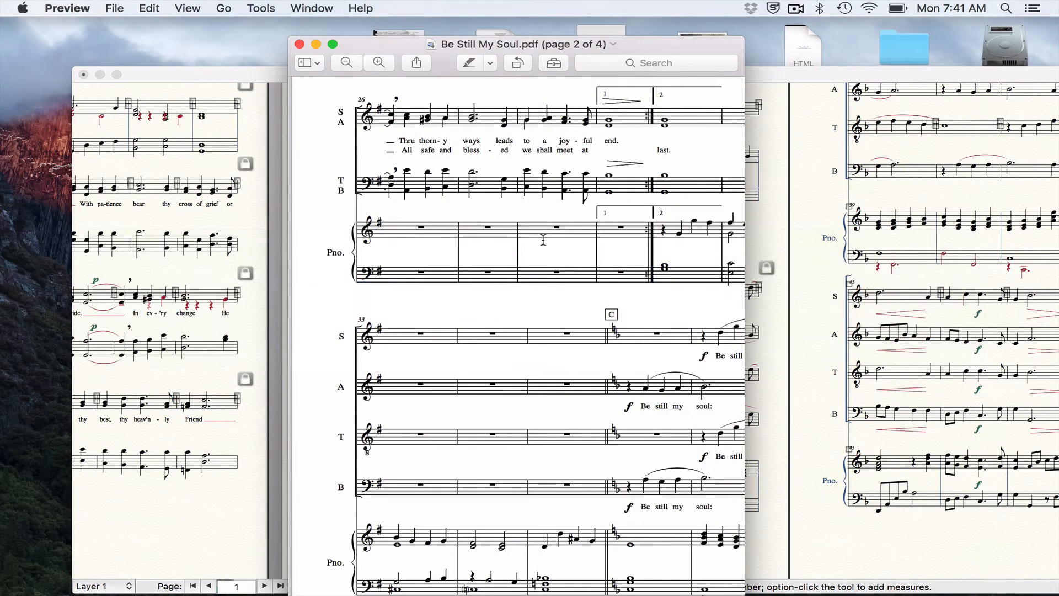
scroll(543, 241, down, 2)
scroll(543, 241, down, 5)
scroll(543, 240, right, 5)
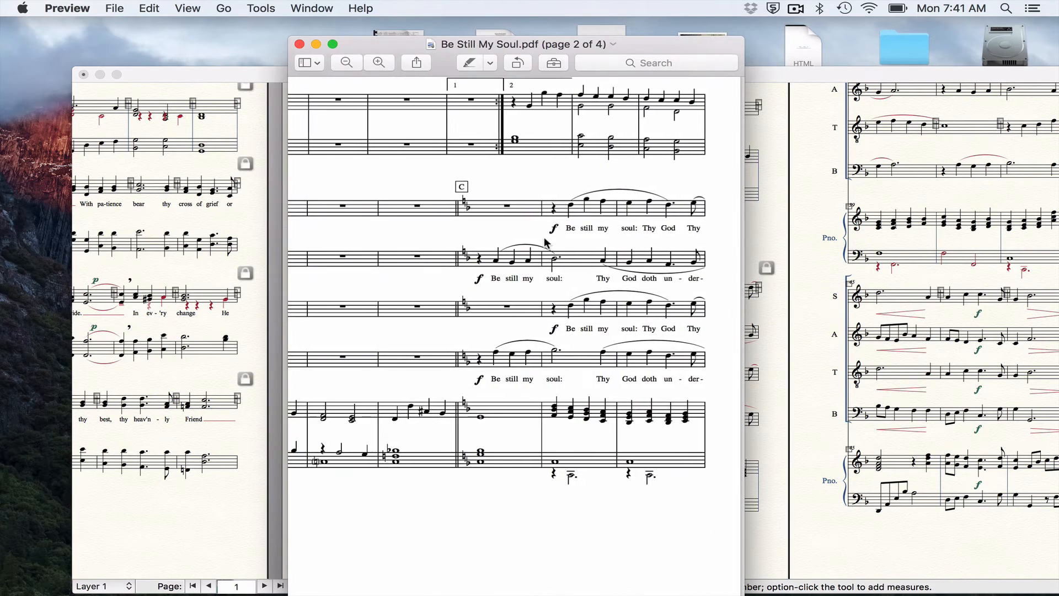
scroll(544, 236, up, 10)
scroll(544, 238, up, 10)
Step: Move the PDF window aside so the Finale score shows beside it, and examine rehearsal marks A and B on page 1
click(260, 181)
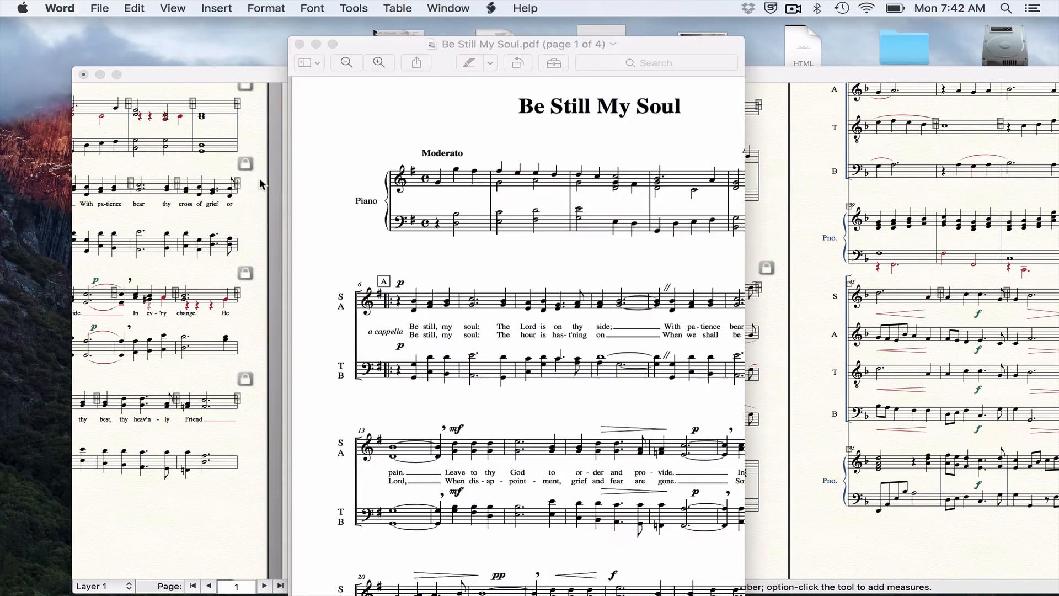
click(719, 50)
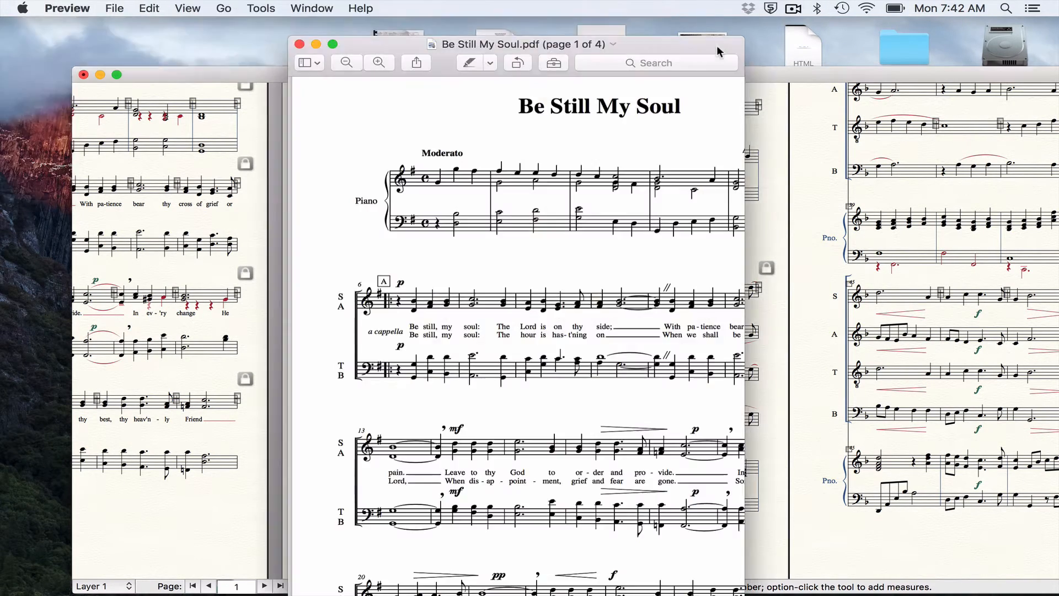
drag(457, 41, 772, 35)
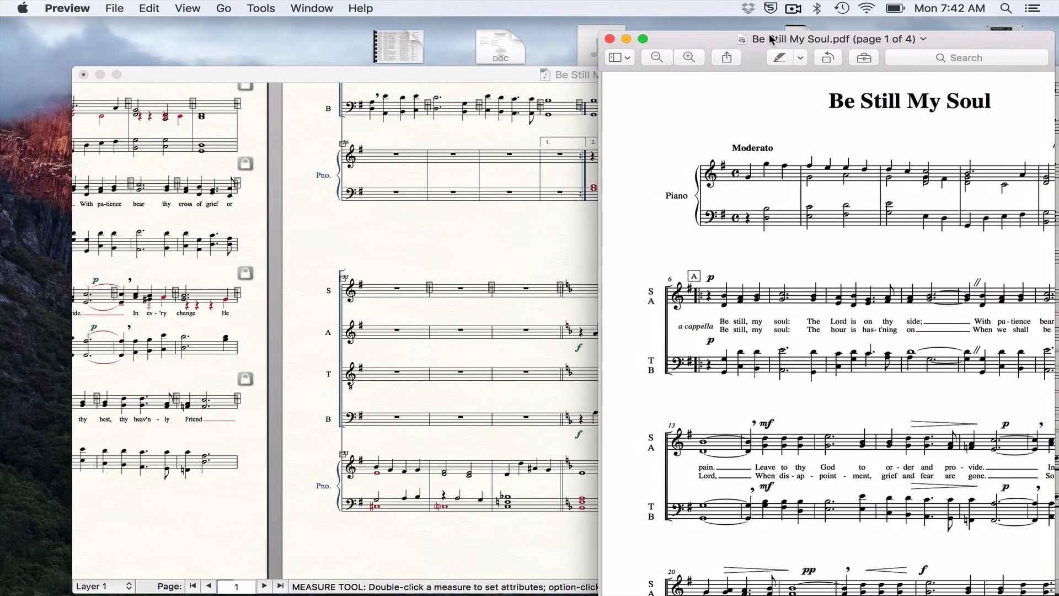
scroll(704, 300, right, 5)
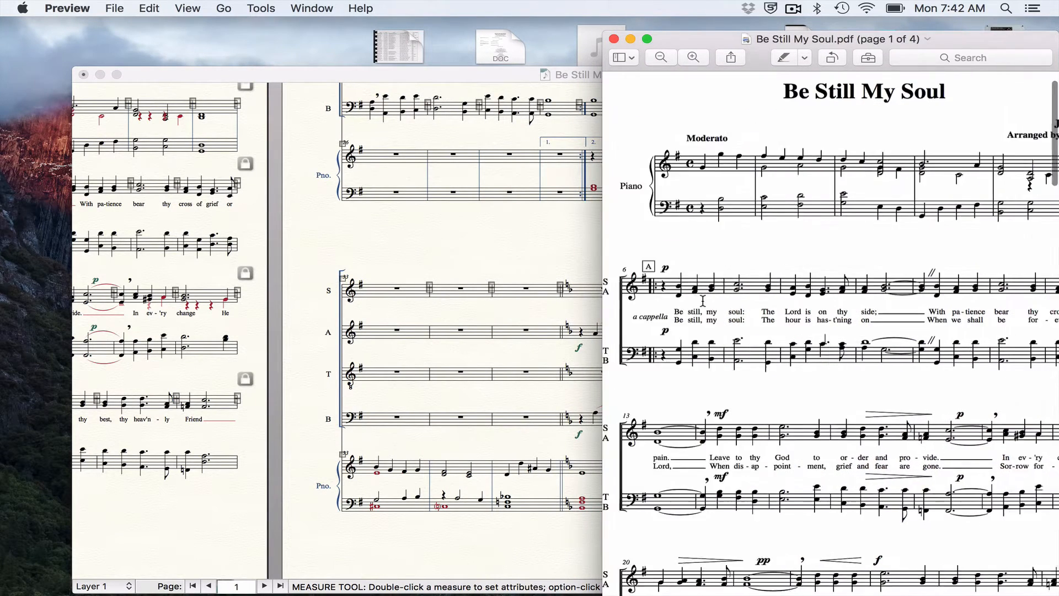
scroll(702, 301, down, 6)
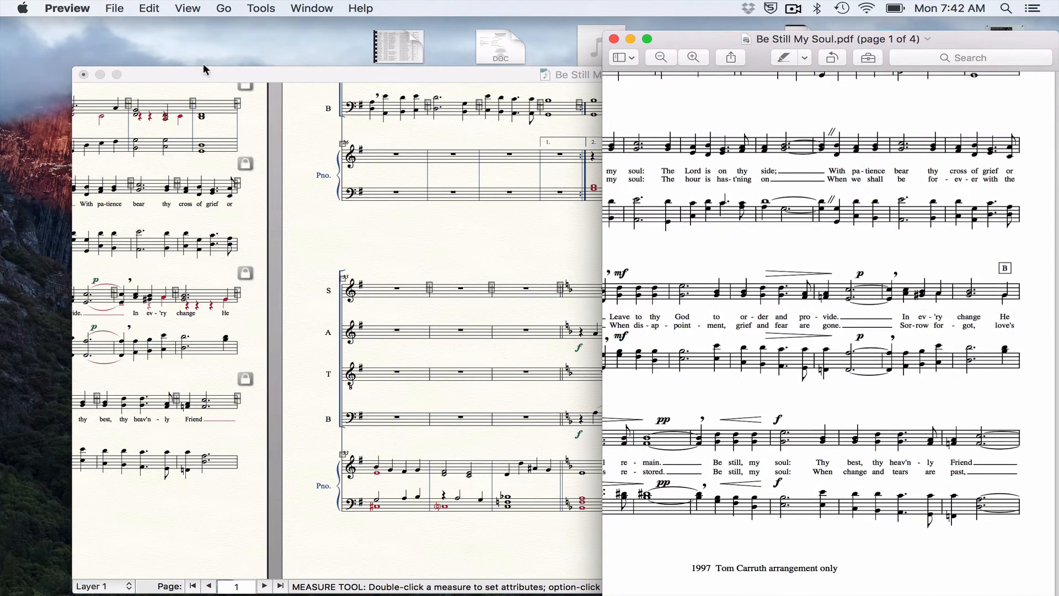
Step: Switch back to Finale and open the Rehearsal Marks expressions for measure 6 of the soprano staff on page 1
click(193, 82)
scroll(237, 220, left, 10)
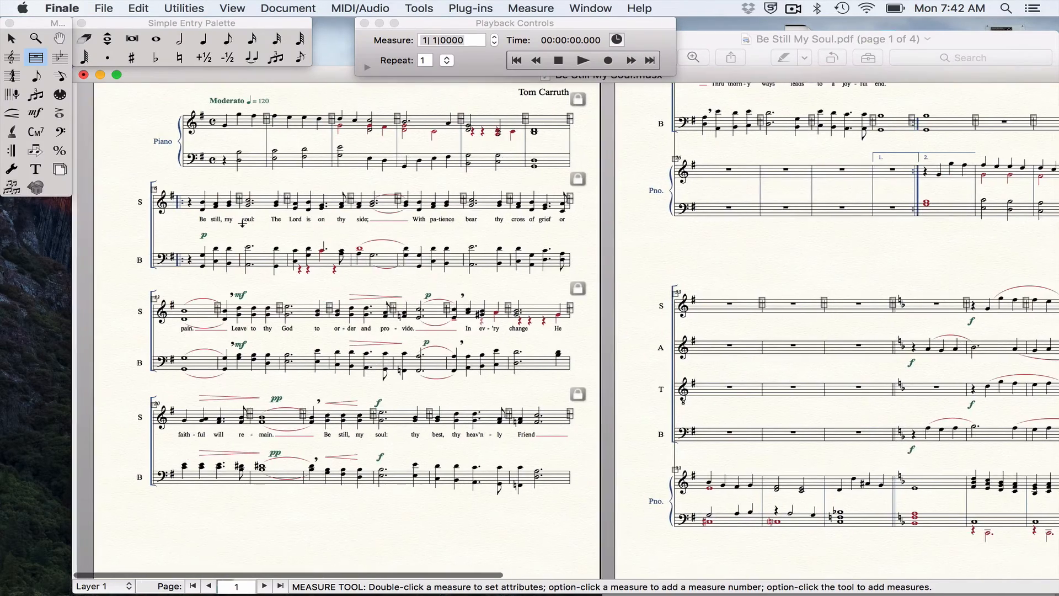
scroll(242, 223, up, 4)
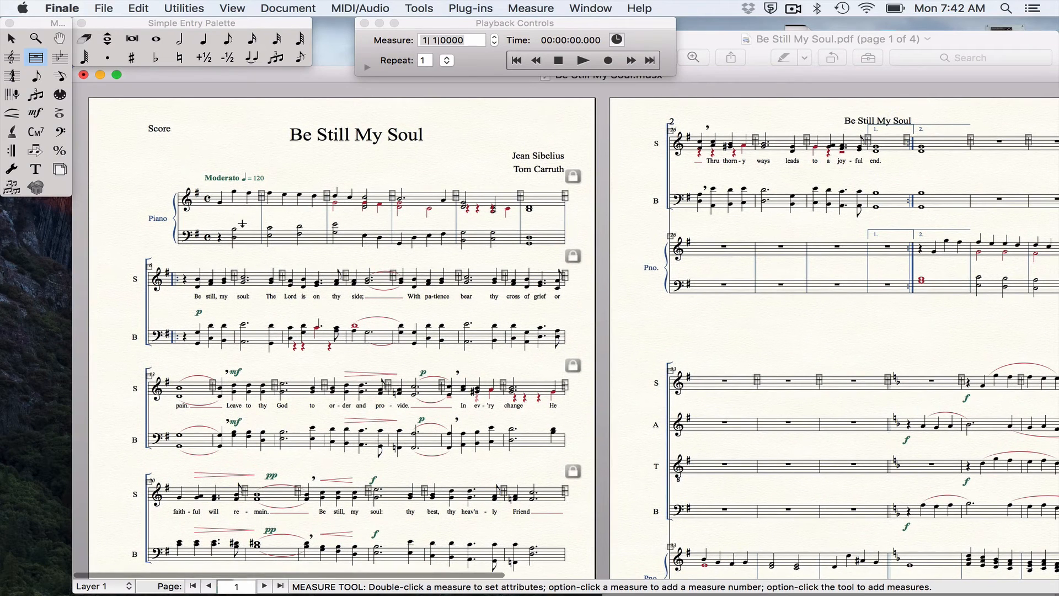
key(ctrl+e)
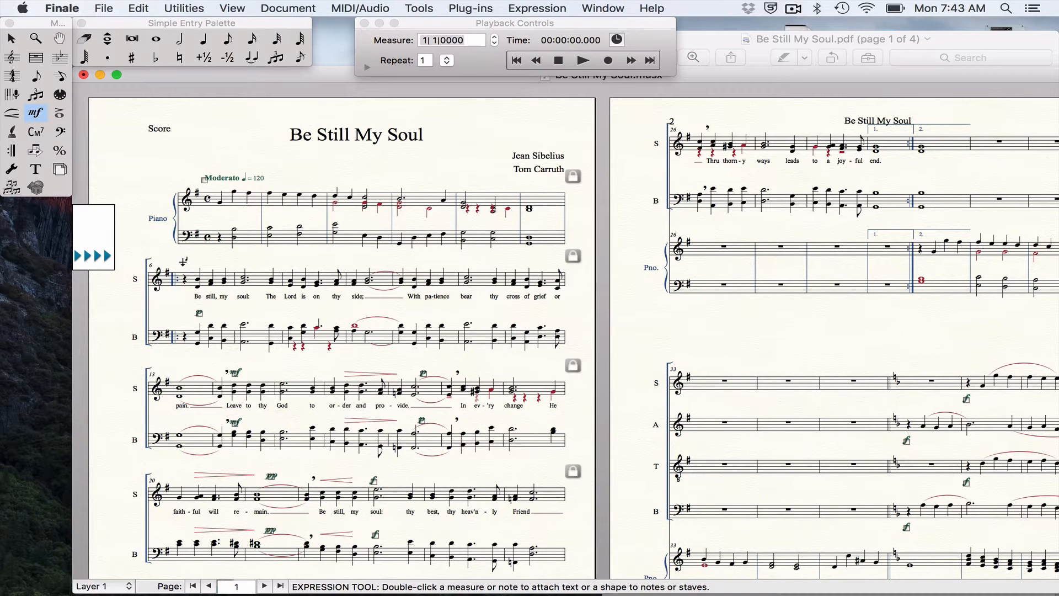
double_click(185, 264)
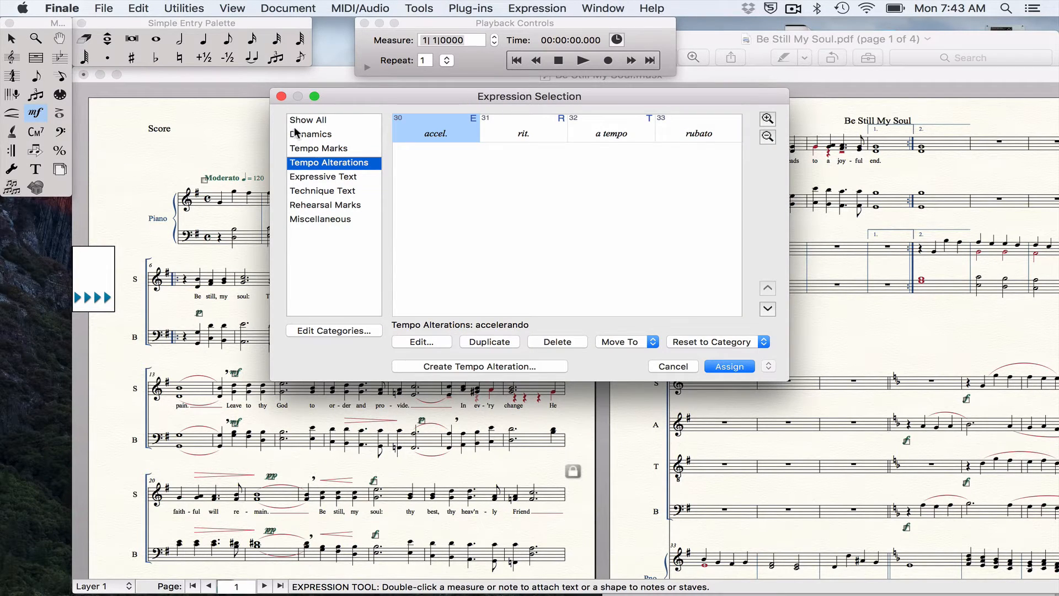
click(307, 209)
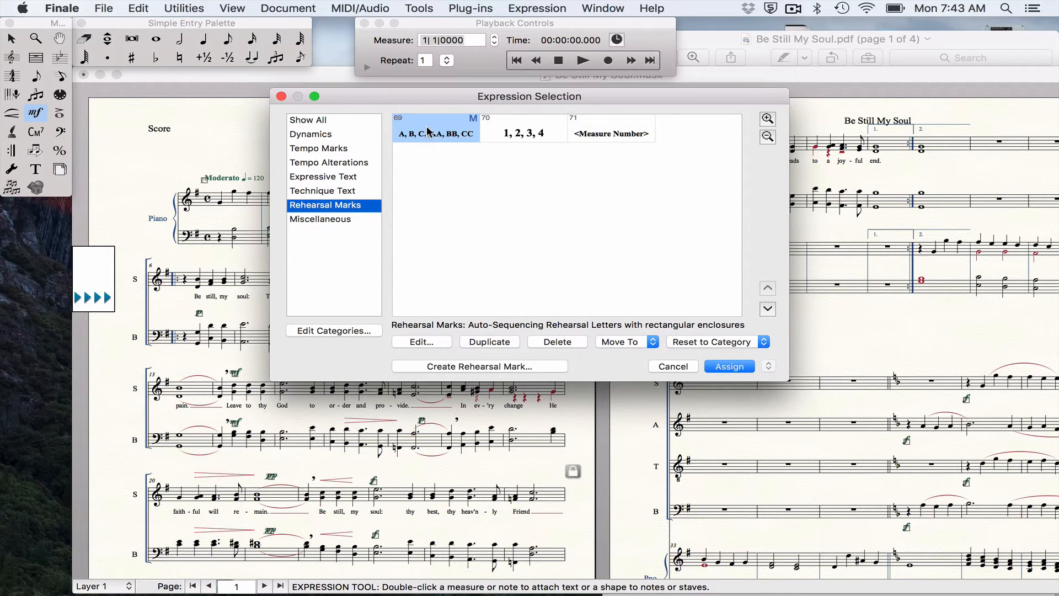
Step: Create an auto-sequencing A, B, C rehearsal mark with a Square enclosure, assign it to measure 6, and place it above the opening rest
click(475, 366)
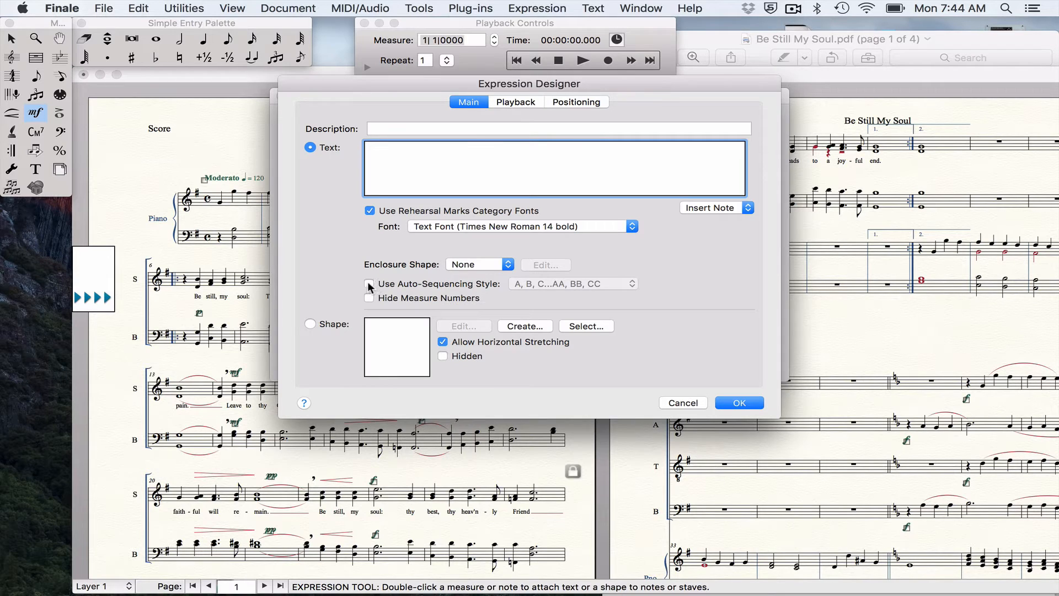
click(369, 284)
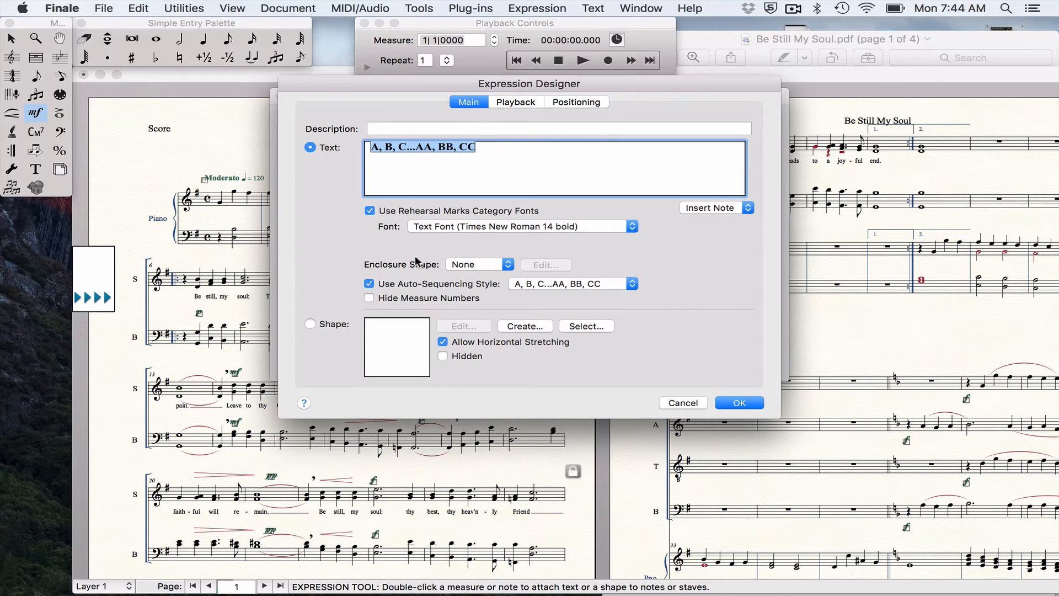
click(477, 265)
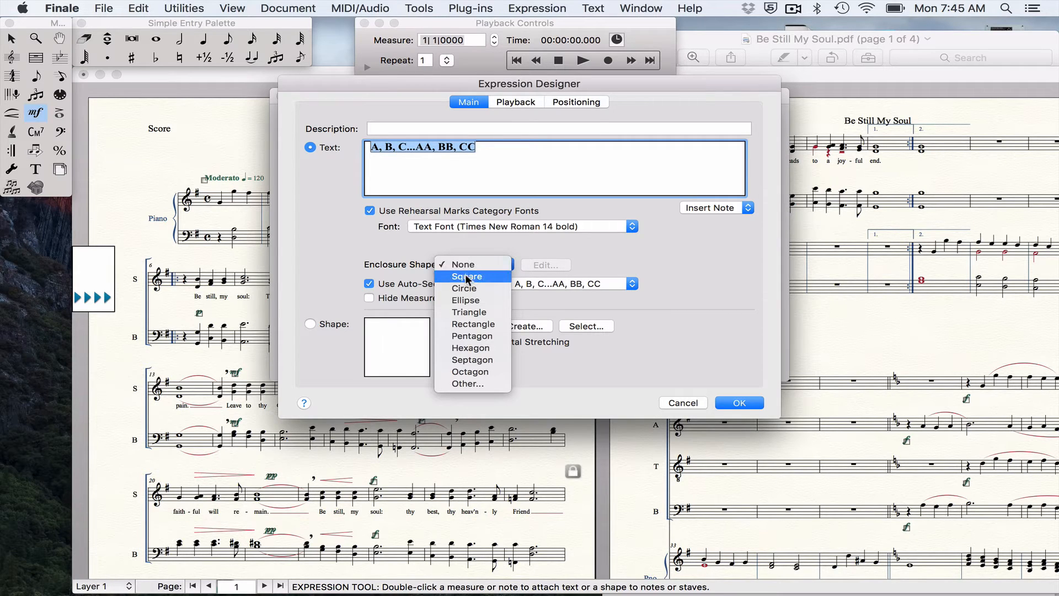
click(465, 276)
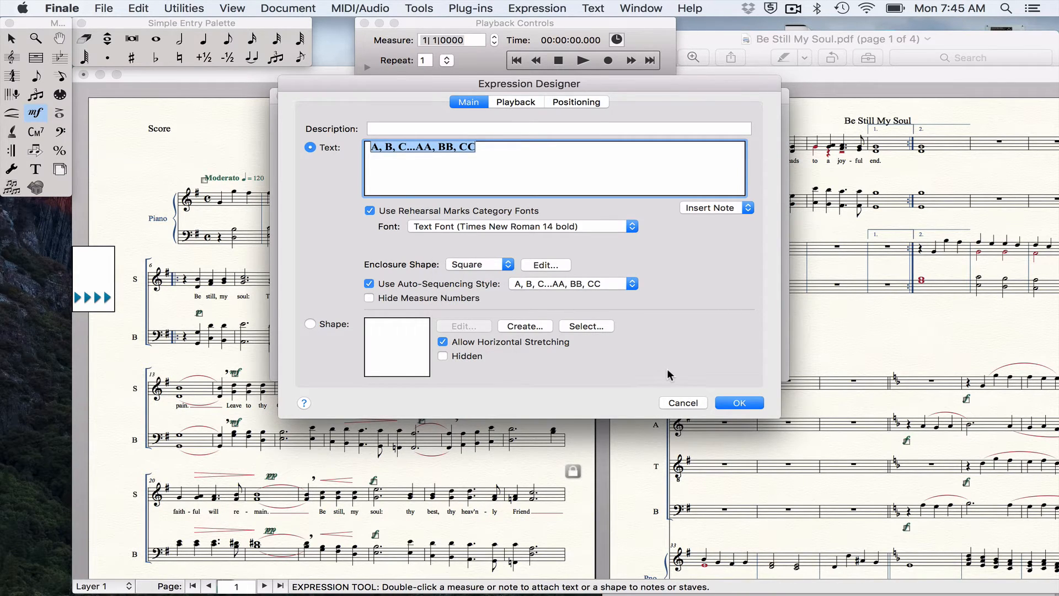
click(739, 403)
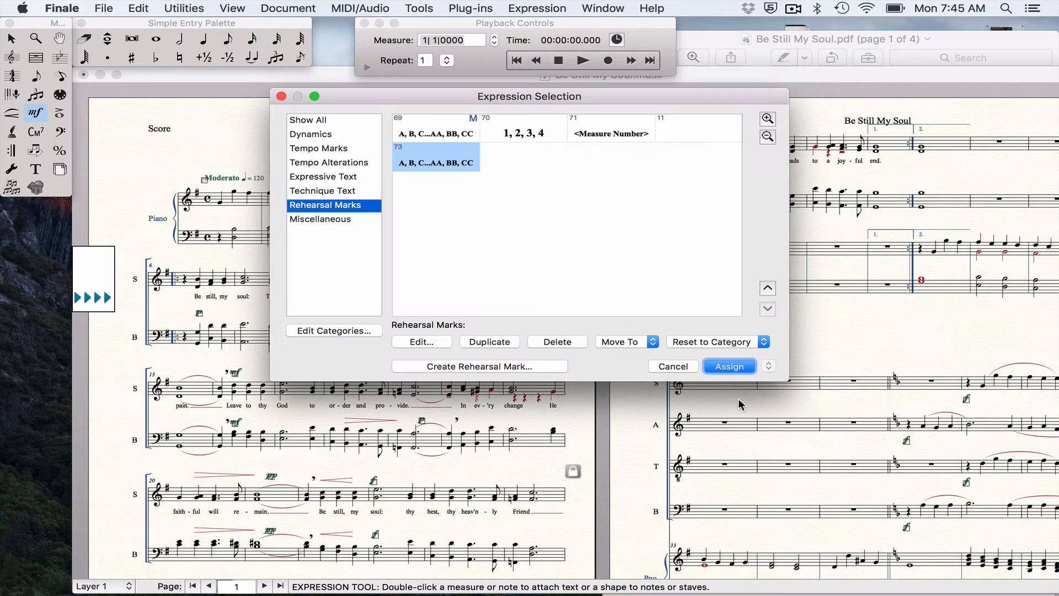
click(730, 367)
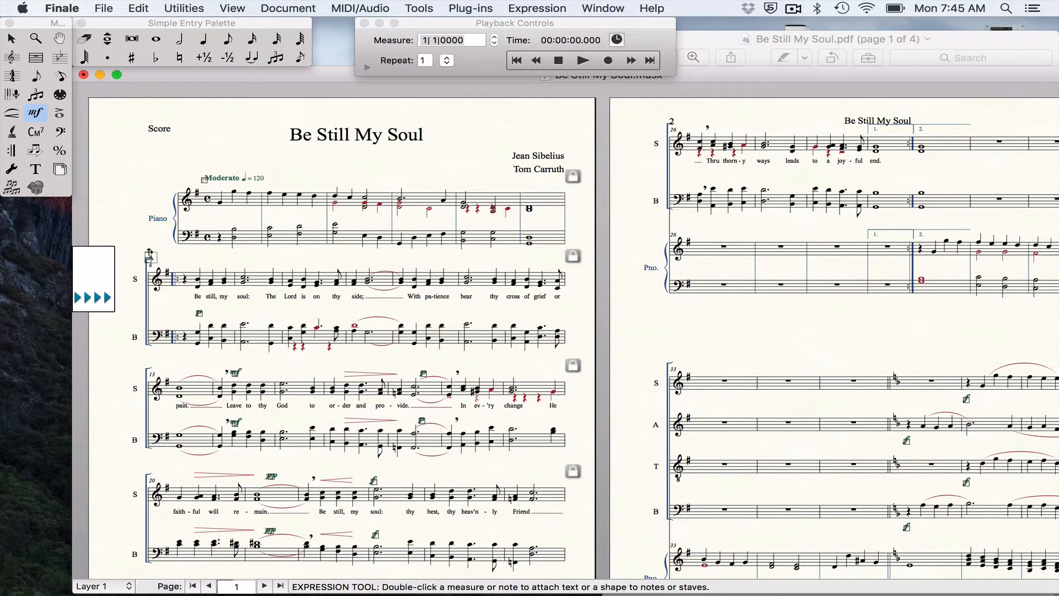
drag(147, 262, 183, 266)
Step: Check rehearsal mark B in the PDF, assign the new auto-sequencing mark to measure 19 in Finale, and move it above the last note
key(super+Tab)
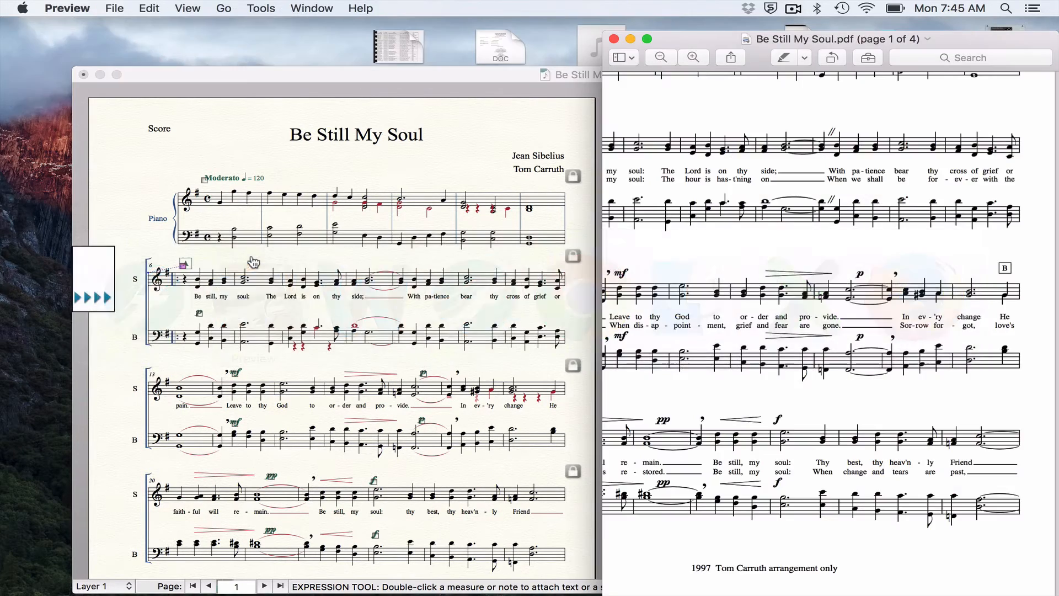
scroll(783, 320, left, 5)
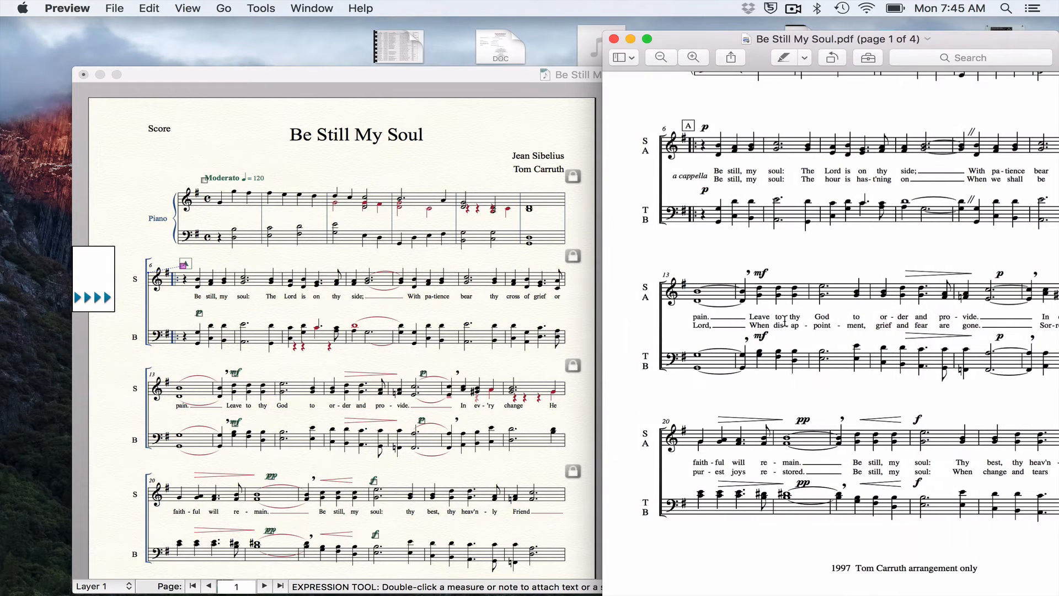
scroll(783, 320, right, 4)
key(super+Tab)
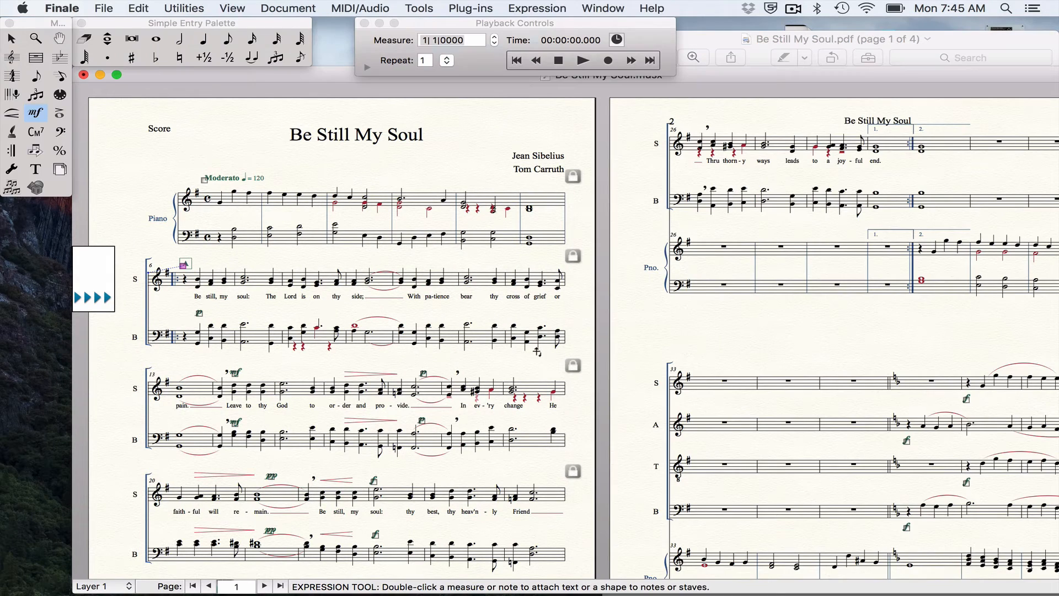
double_click(550, 376)
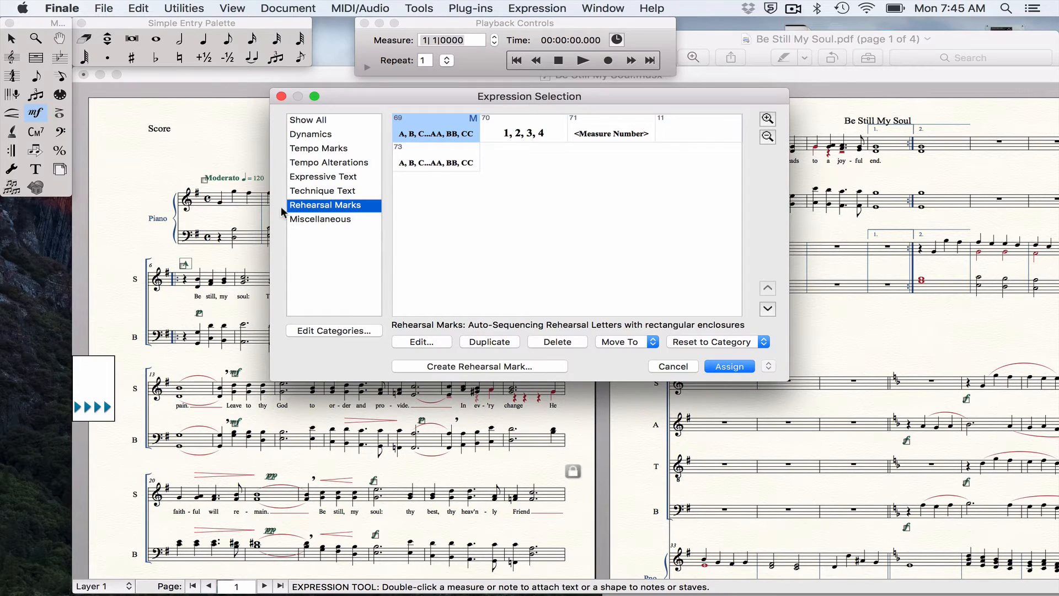
click(446, 150)
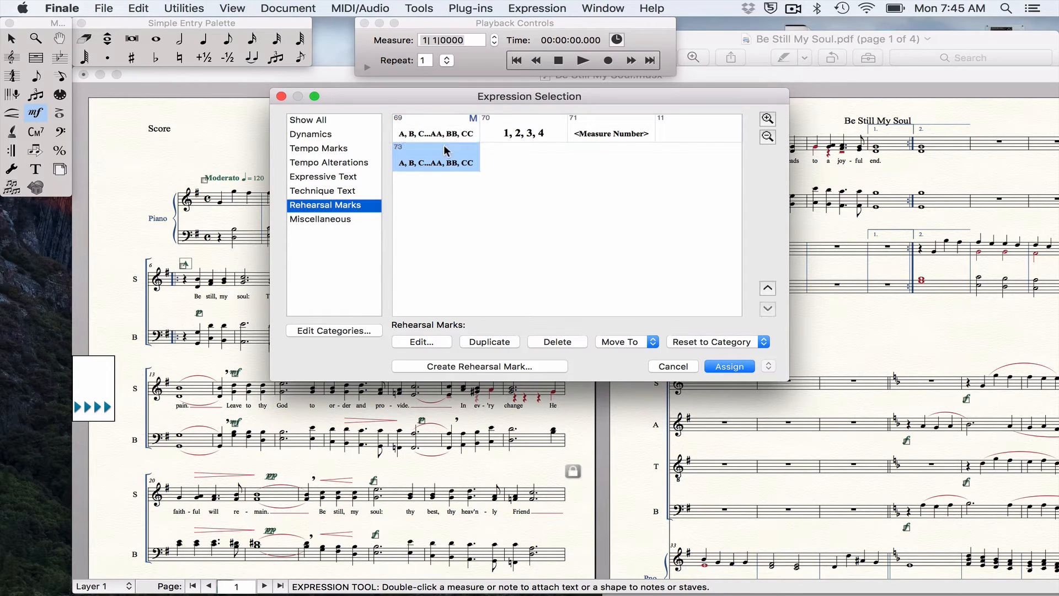
click(723, 365)
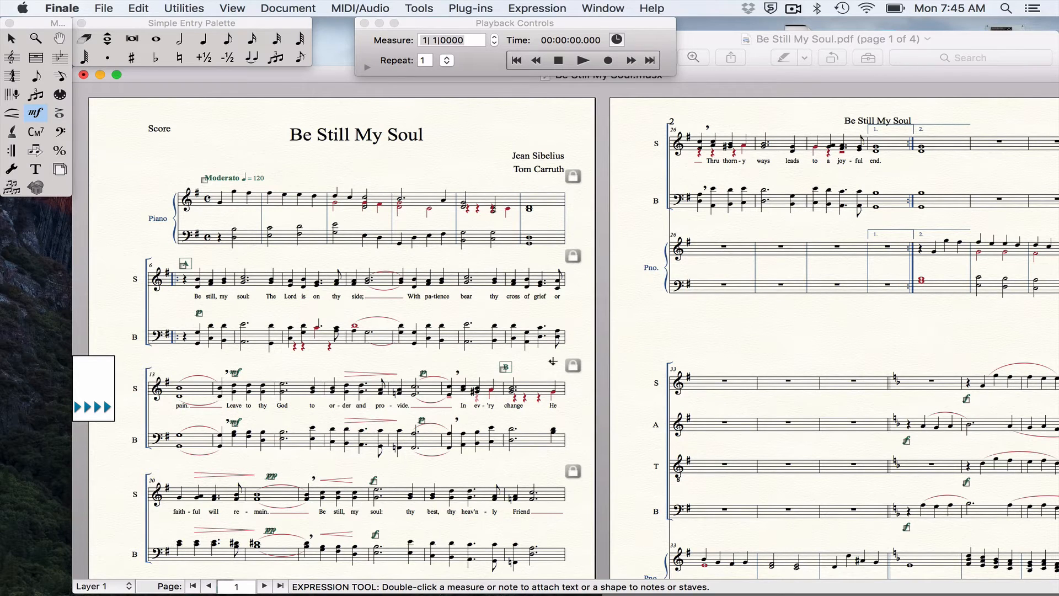
click(503, 368)
drag(503, 368, 558, 378)
Step: Try showing all hidden staves in the first system with the Staff tool, undo it, and show only the hidden Soprano staff
click(12, 66)
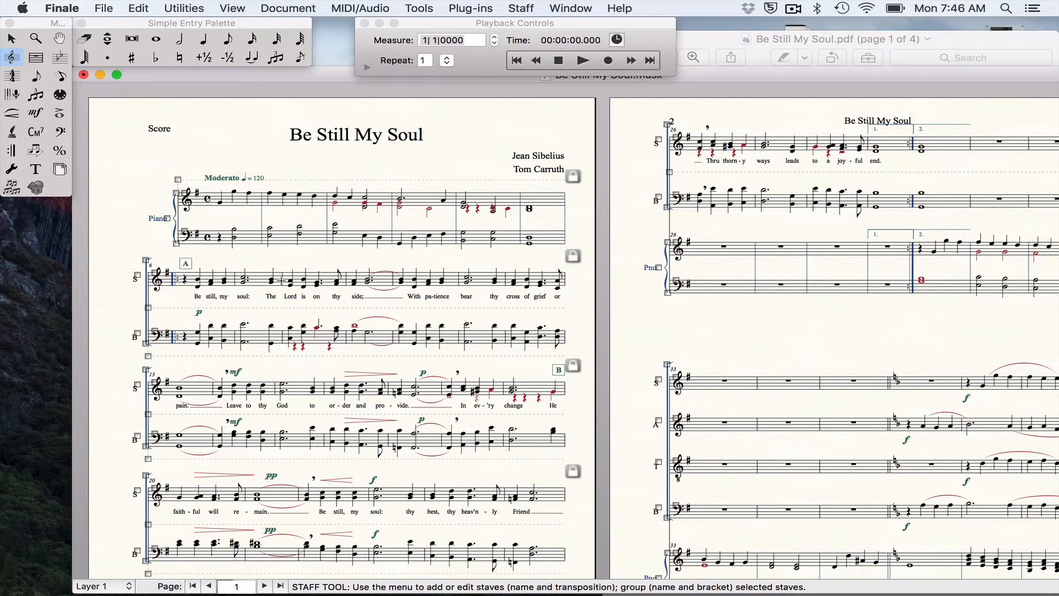
right_click(177, 179)
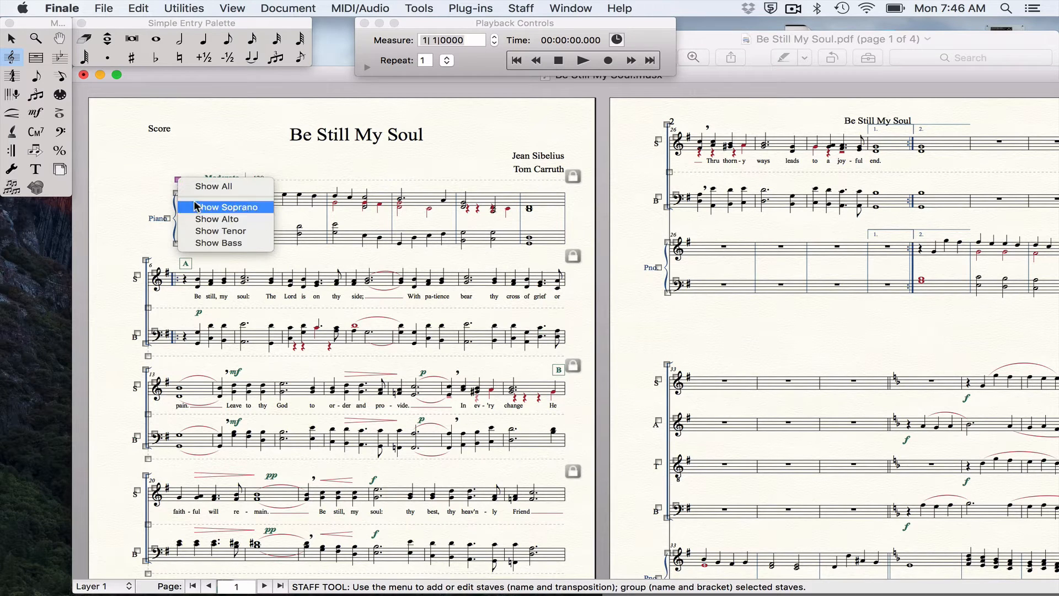
click(188, 185)
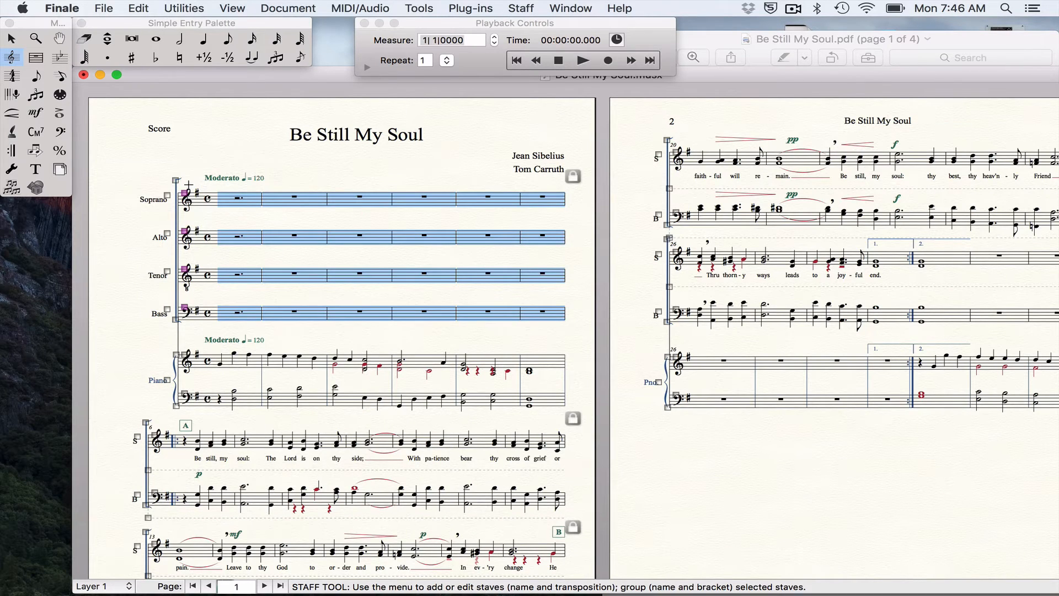
key(super+z)
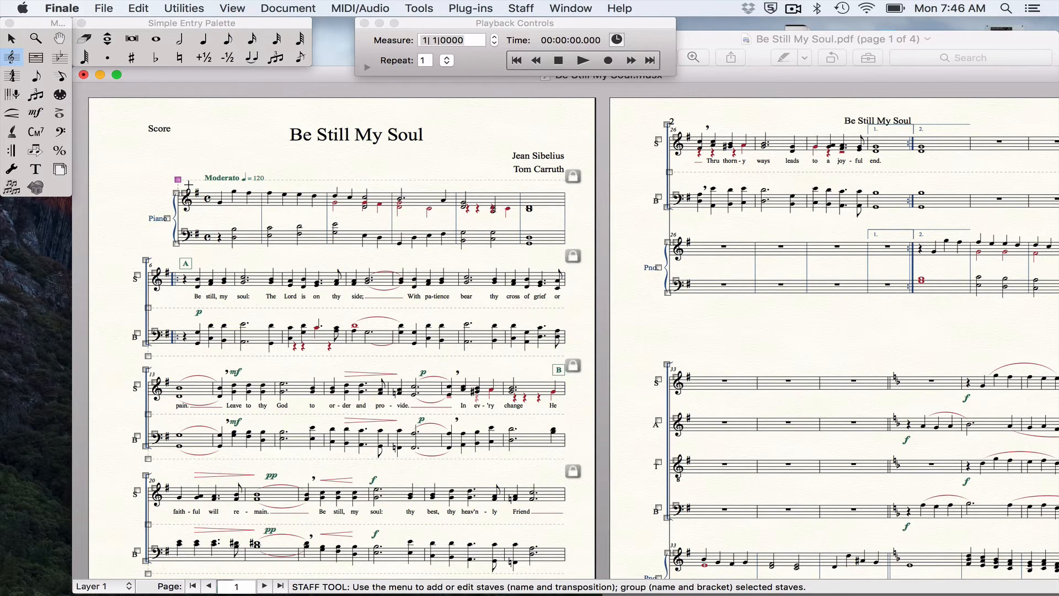
right_click(177, 180)
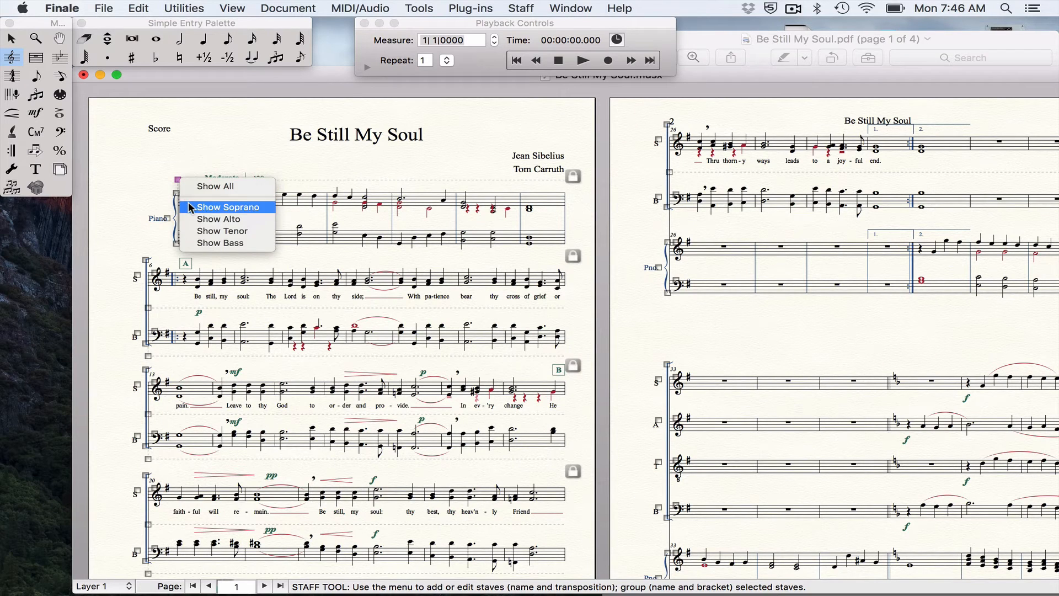
click(190, 207)
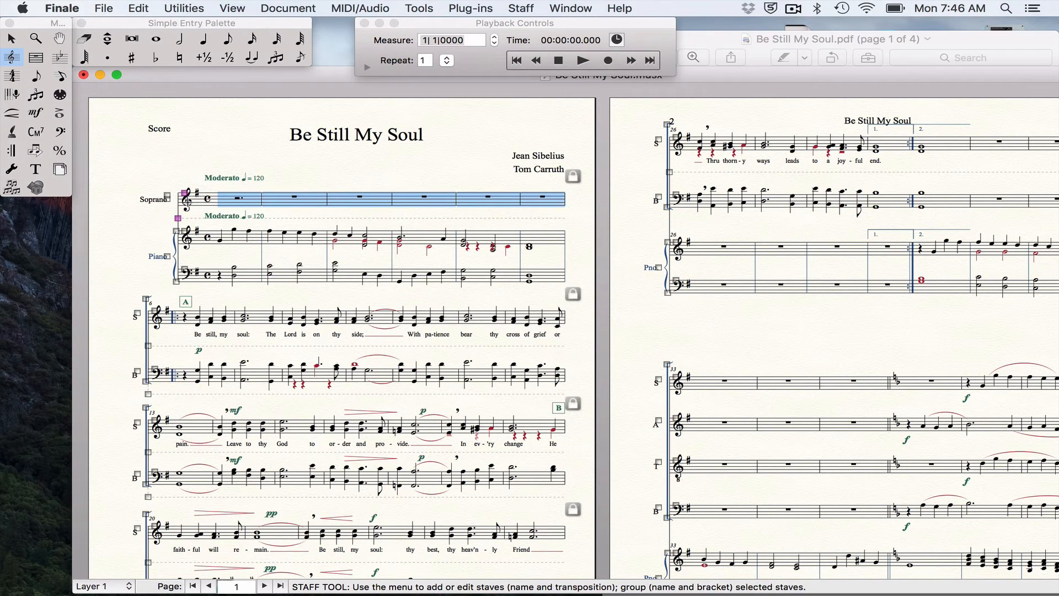
Step: Undo showing the Soprano staff in the first system and check which hidden staves that system offers
key(super+z)
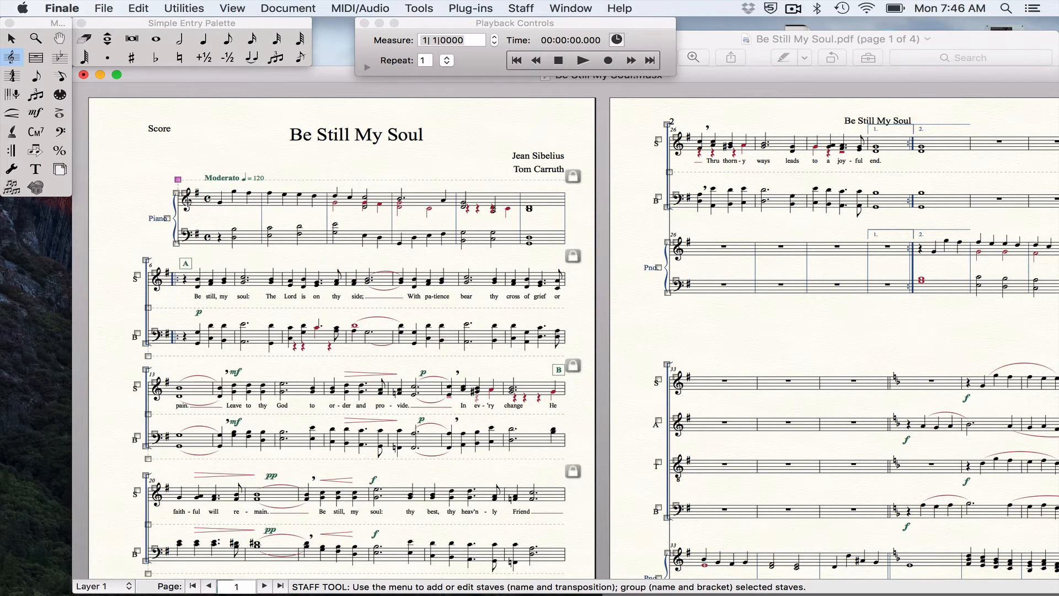
right_click(177, 180)
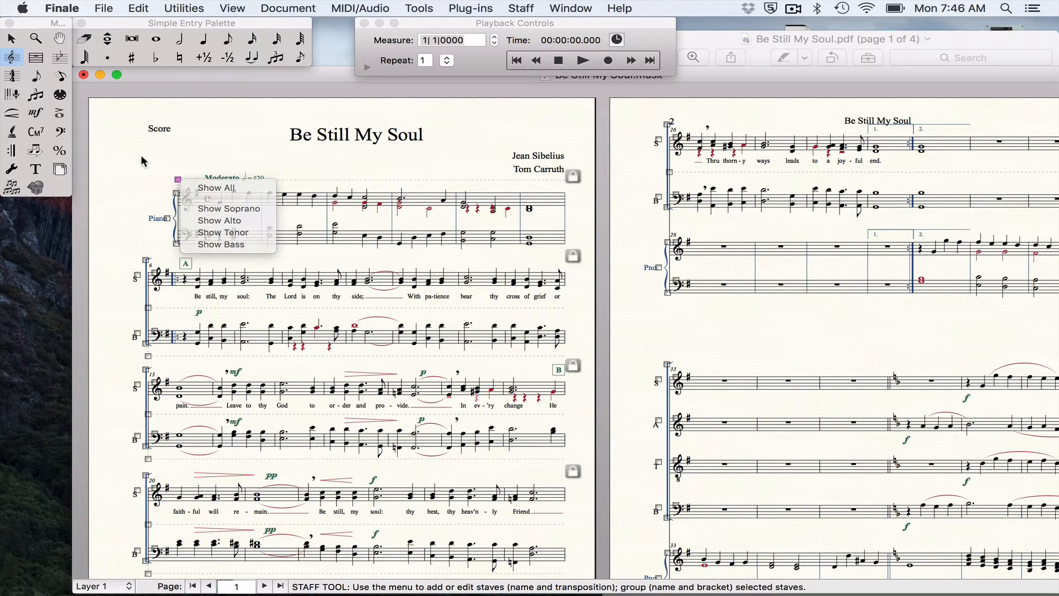
click(142, 156)
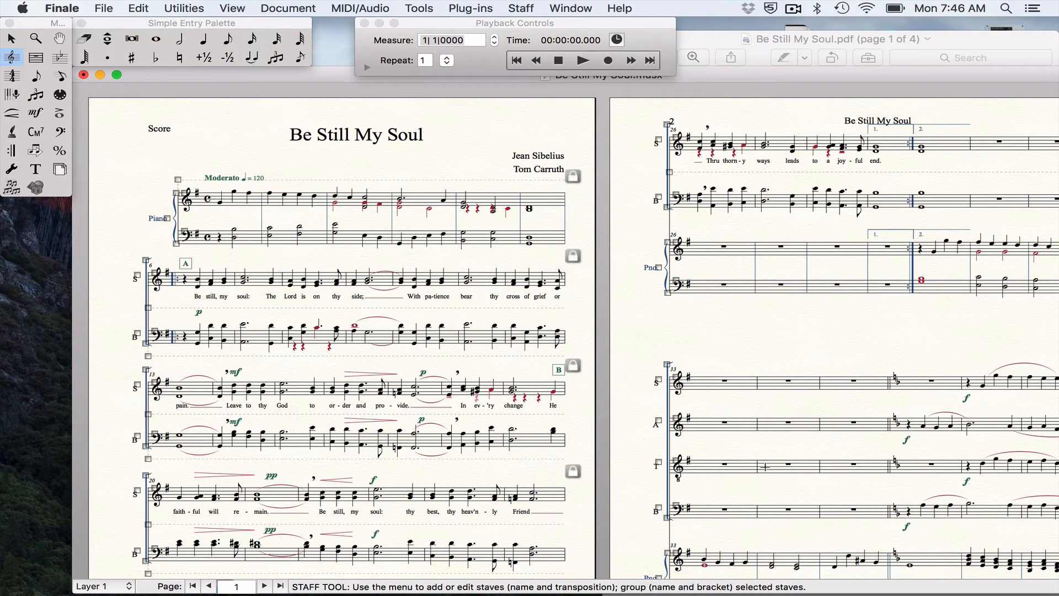
Step: Try showing all hidden staves between soprano and bass and those below the bass in the second system, undoing each attempt
scroll(765, 466, down, 3)
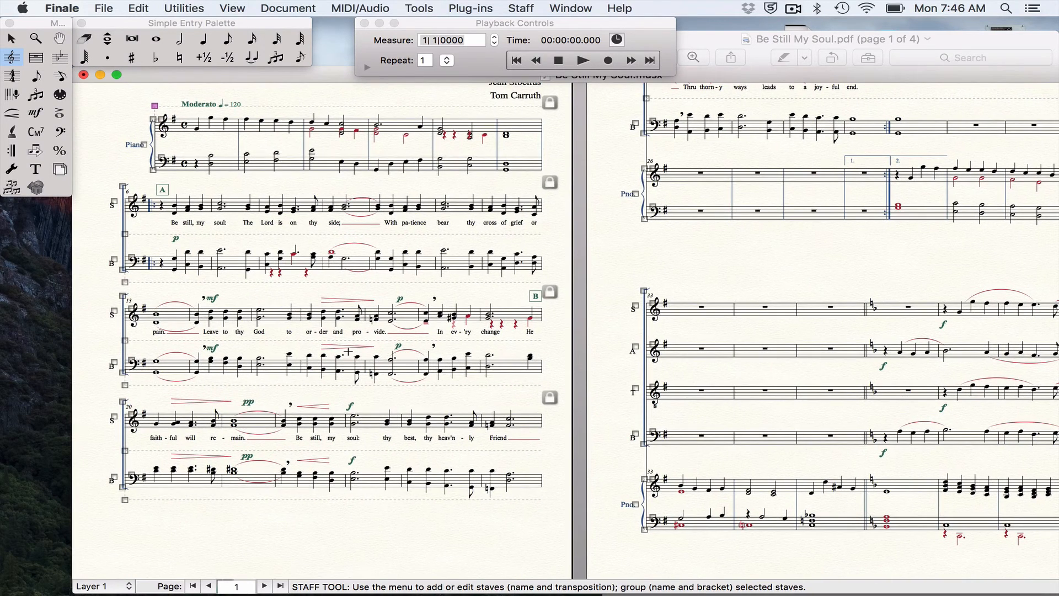
scroll(348, 352, up, 2)
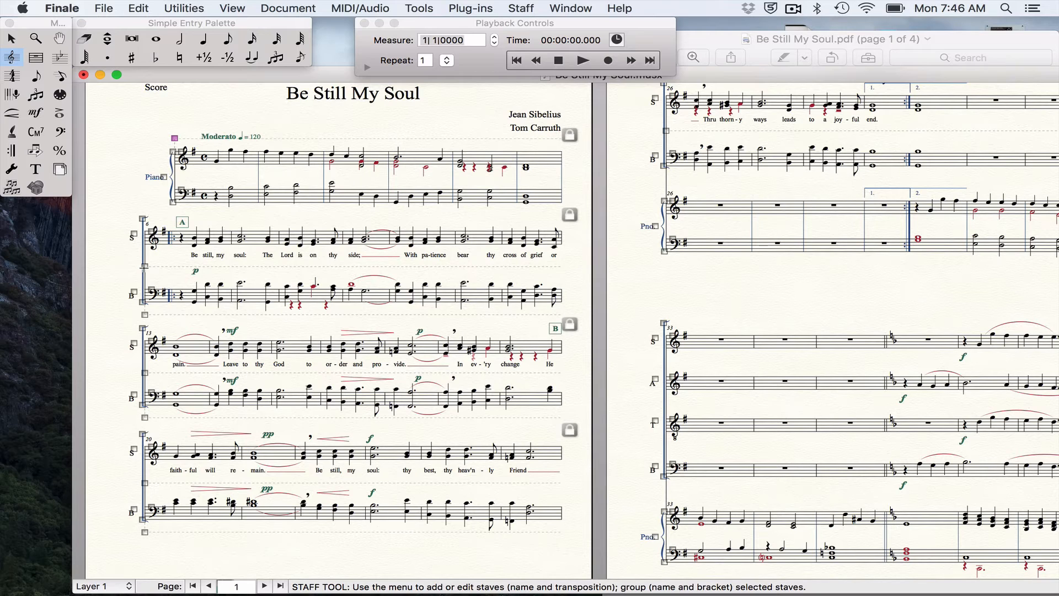
click(144, 266)
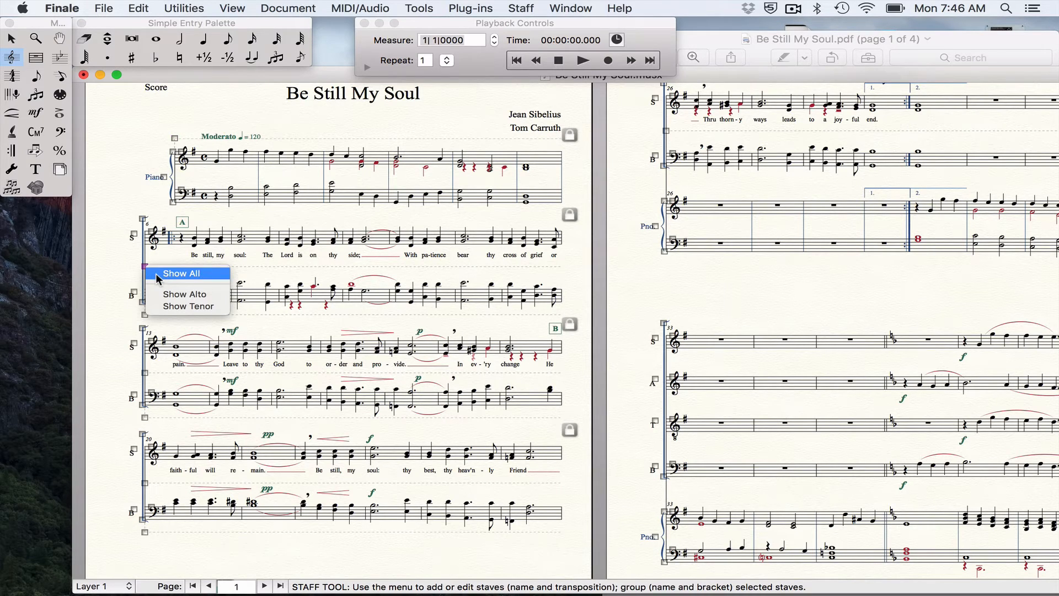
click(156, 273)
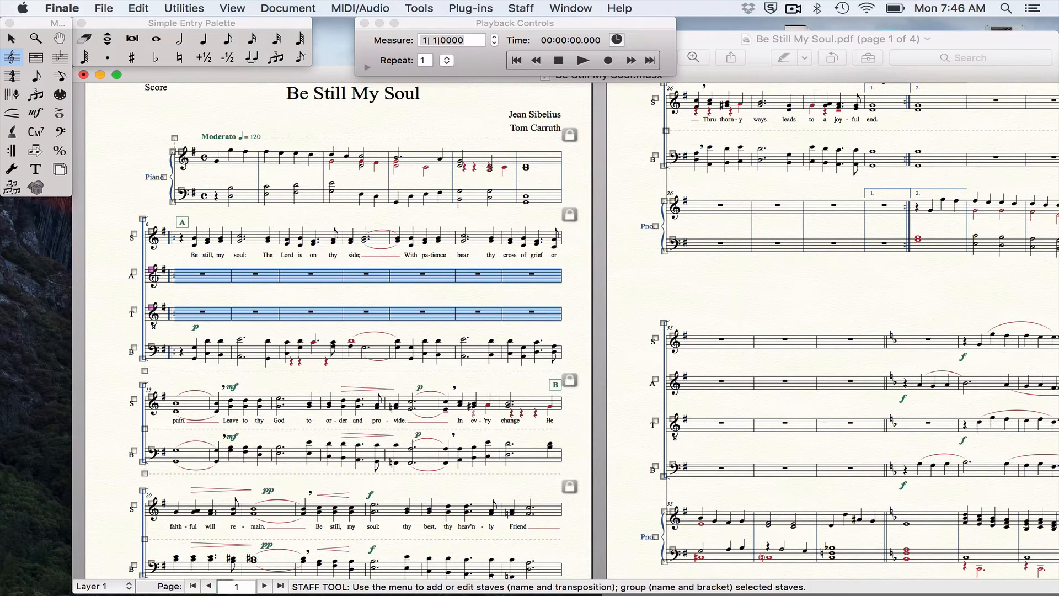
key(super+z)
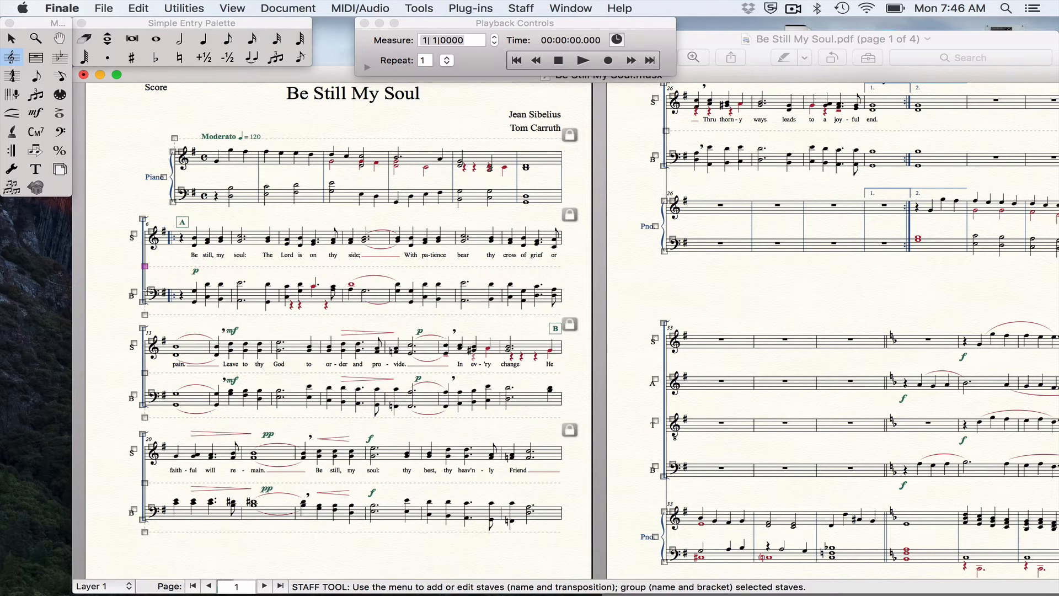
click(144, 314)
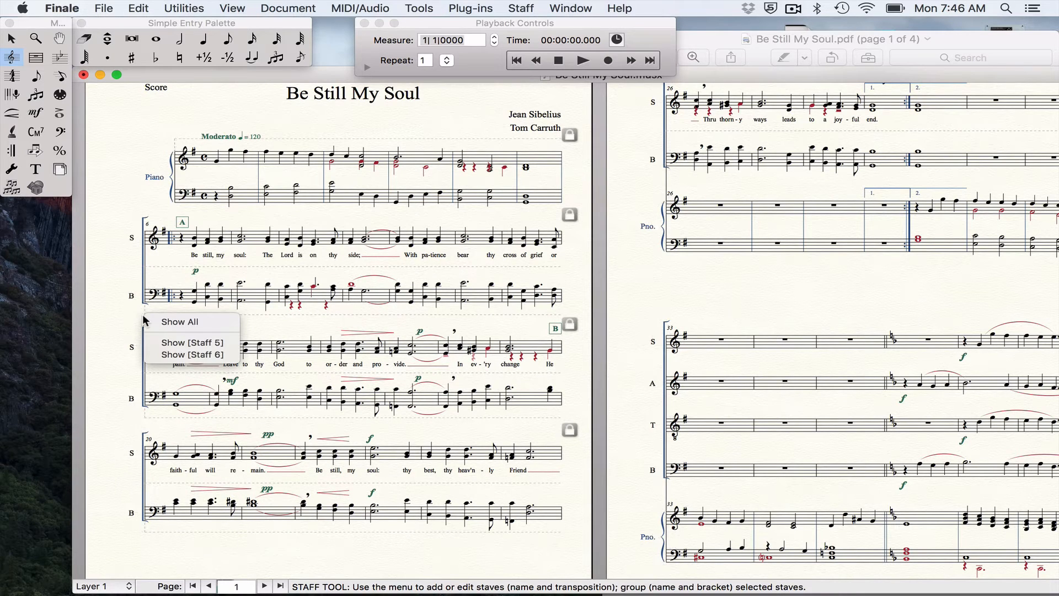
click(154, 326)
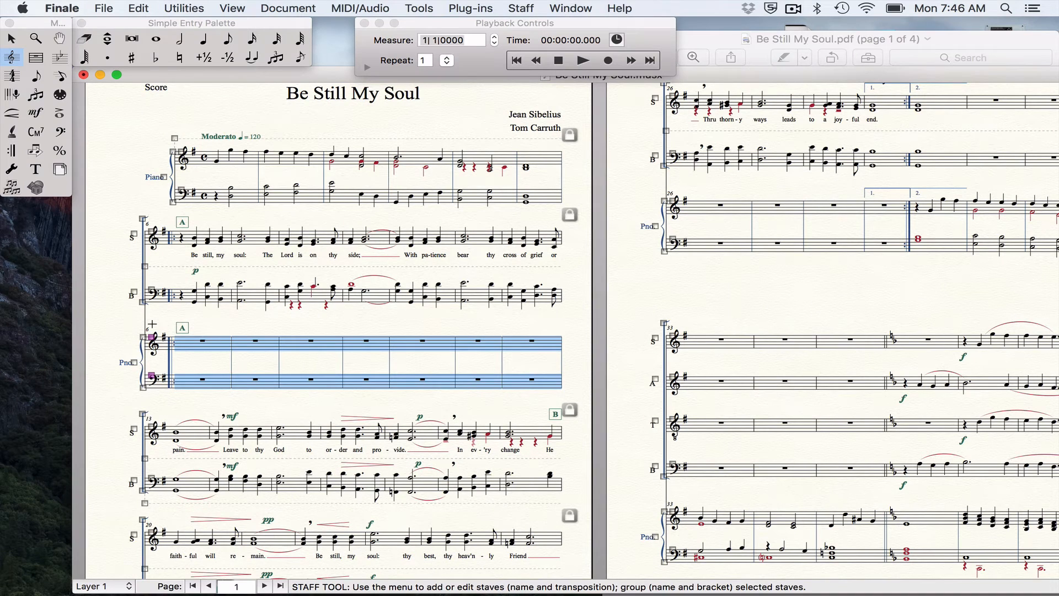
key(super+z)
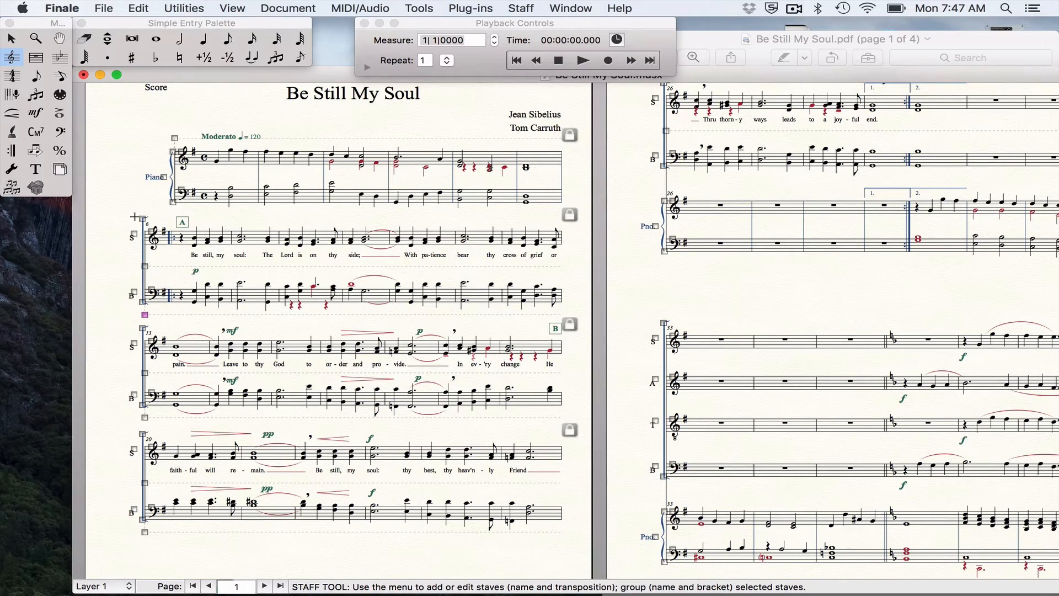
Step: Compare the staff layout and names on page 2 of the Finale score with page 2 of the reference PDF
scroll(326, 361, right, 2)
scroll(326, 362, right, 10)
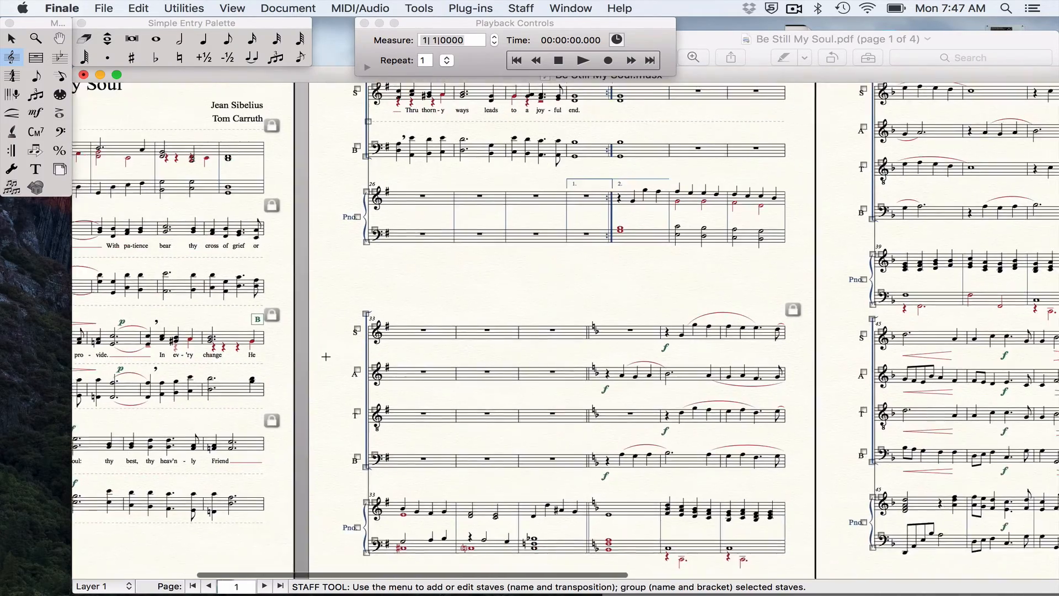
scroll(326, 357, left, 1)
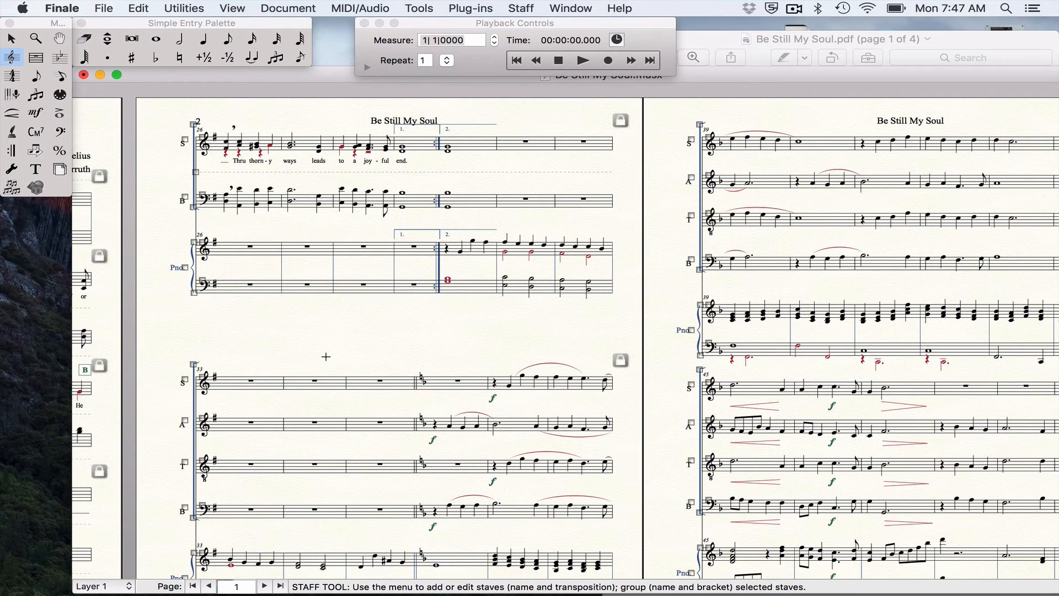
key(super+Tab)
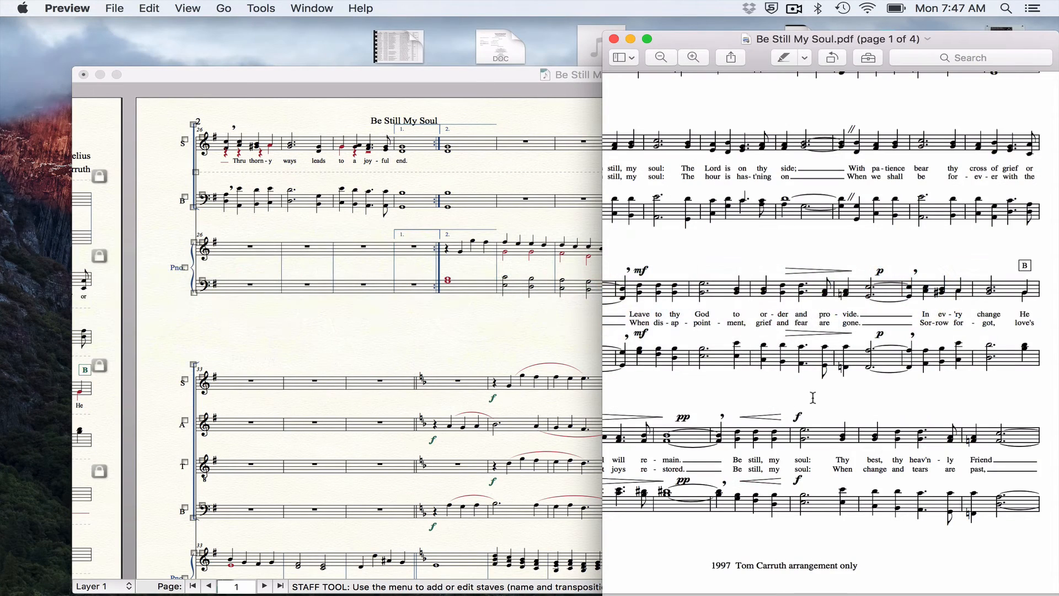
scroll(813, 397, up, 5)
scroll(813, 397, down, 15)
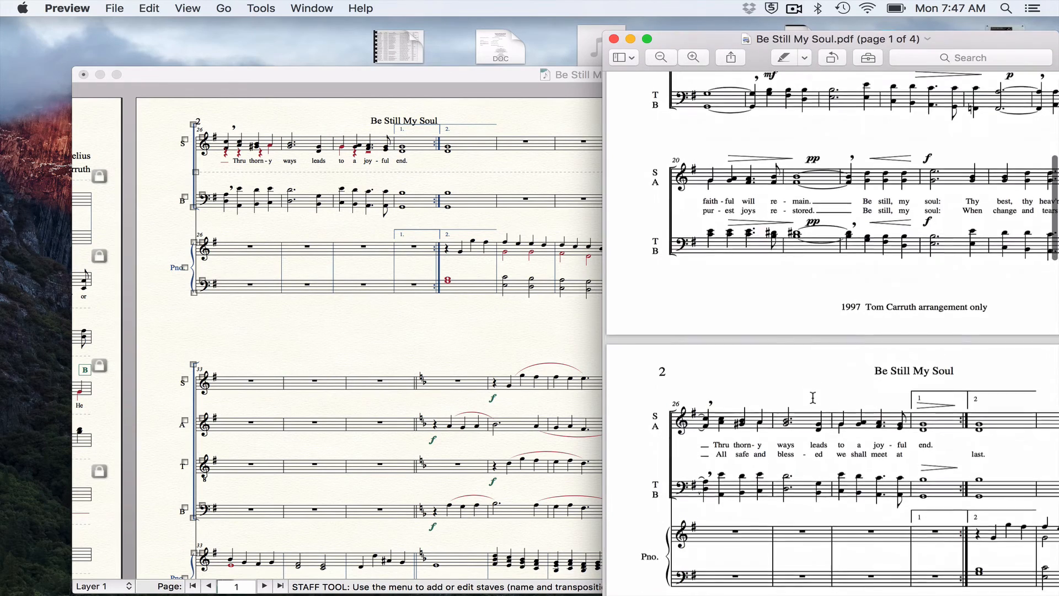
scroll(813, 397, down, 10)
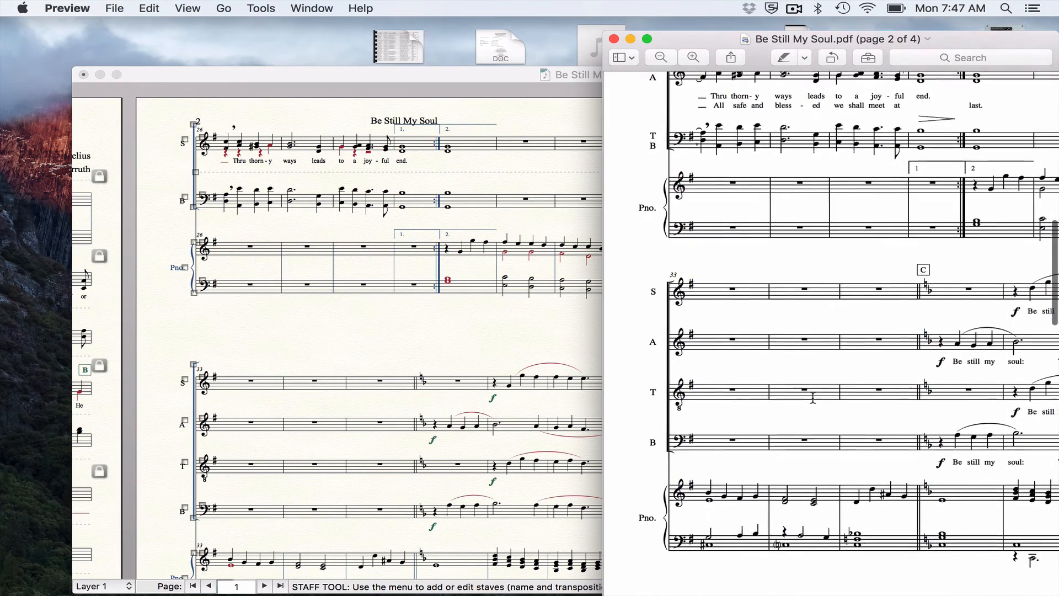
scroll(812, 397, up, 4)
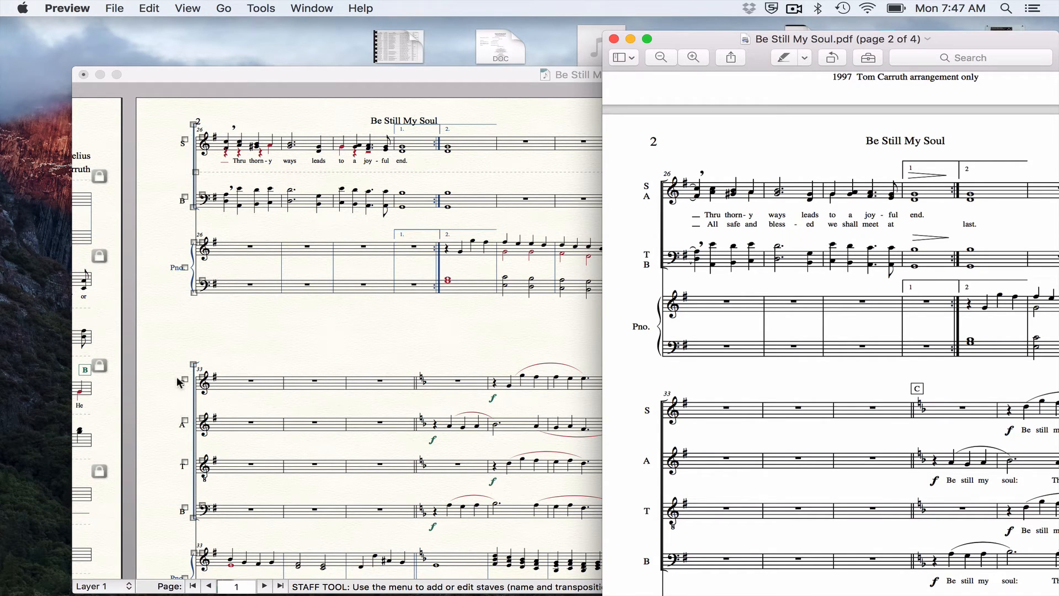
scroll(208, 504, down, 5)
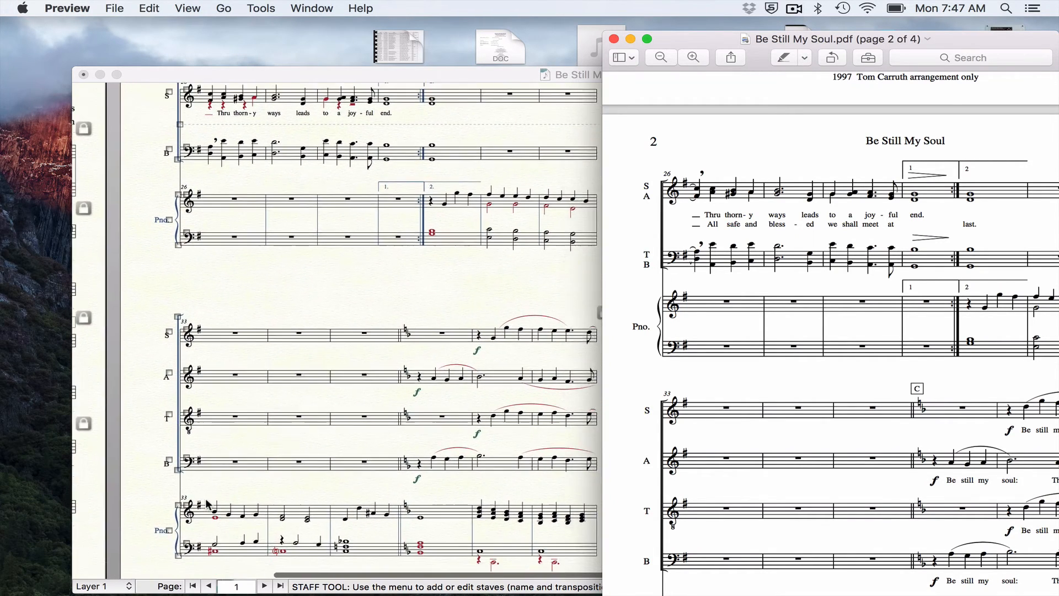
scroll(208, 504, down, 2)
scroll(733, 411, down, 5)
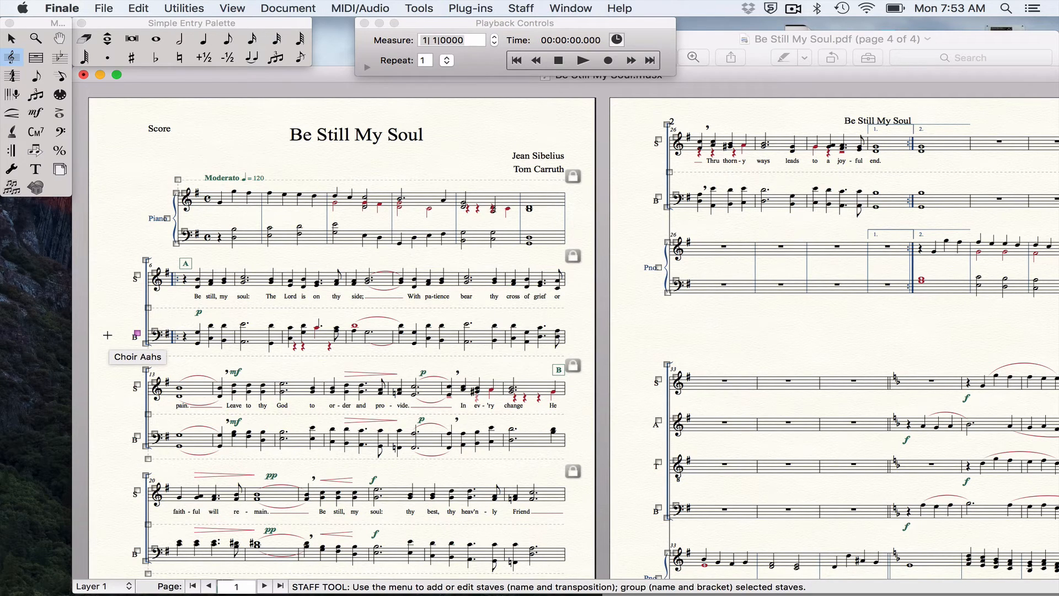
Step: Select the soprano staff from measure 6 through the second-ending measure on page 2 and create a new staff style named SA
click(182, 282)
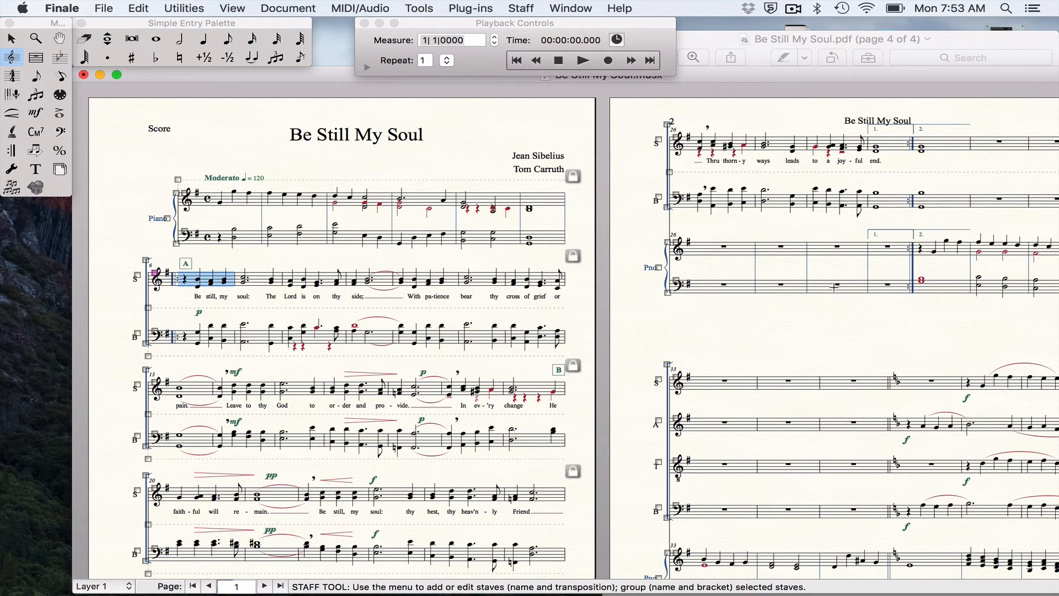
scroll(834, 287, right, 5)
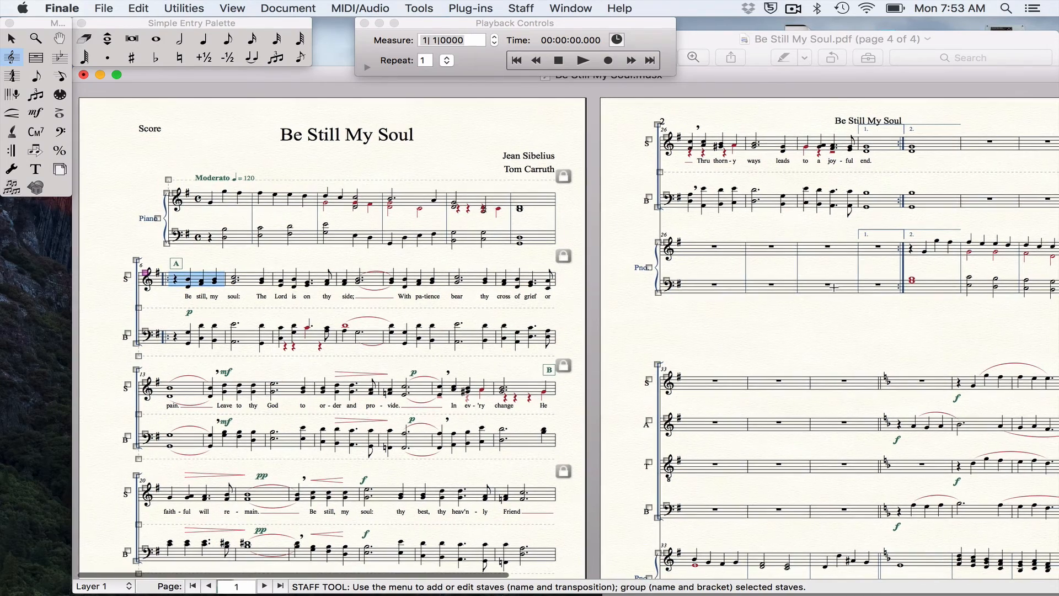
scroll(839, 285, right, 2)
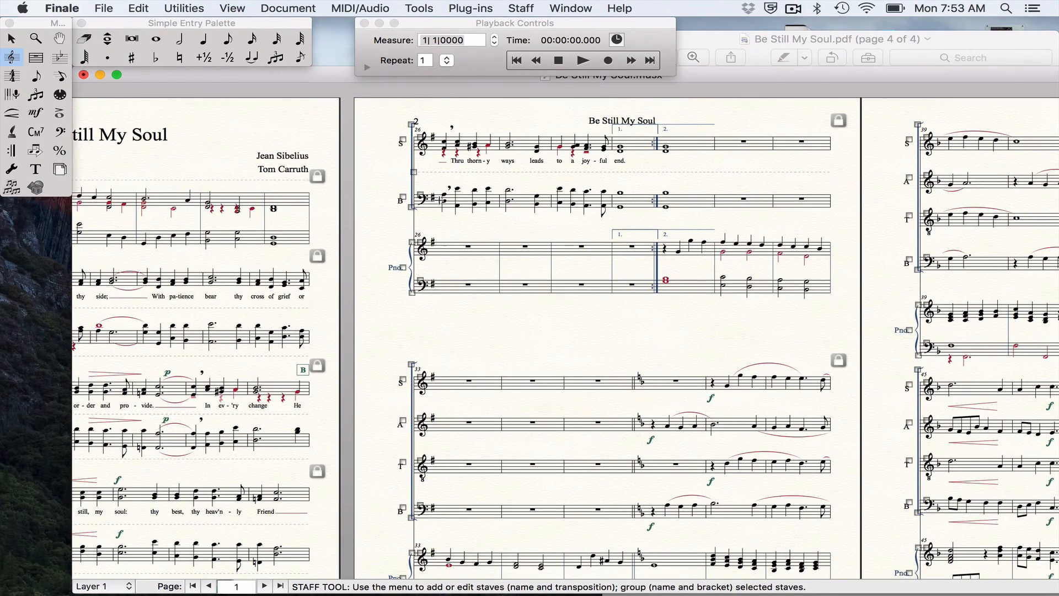
shift+click(682, 144)
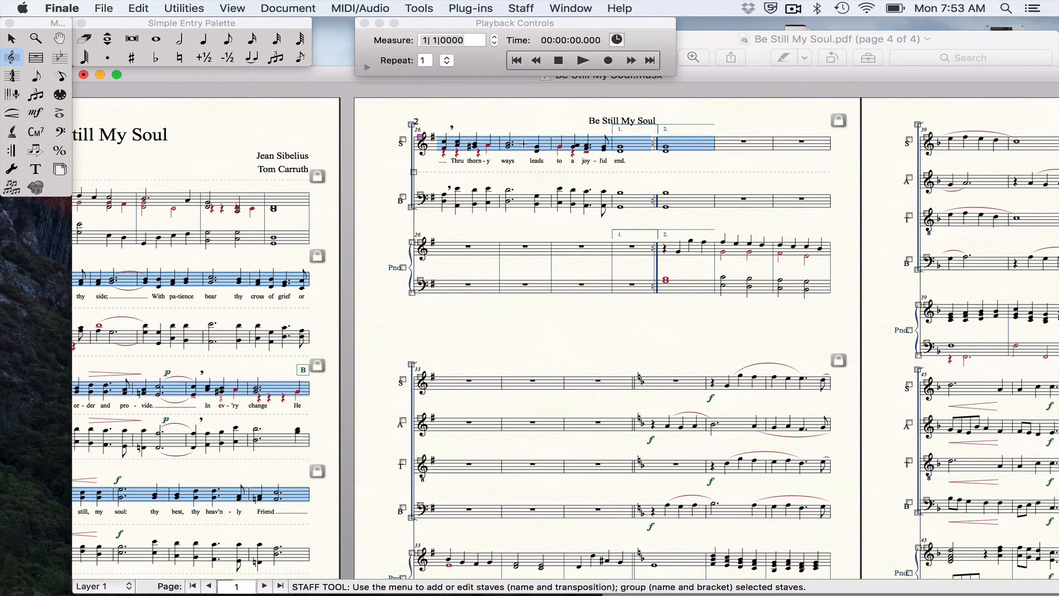
right_click(524, 143)
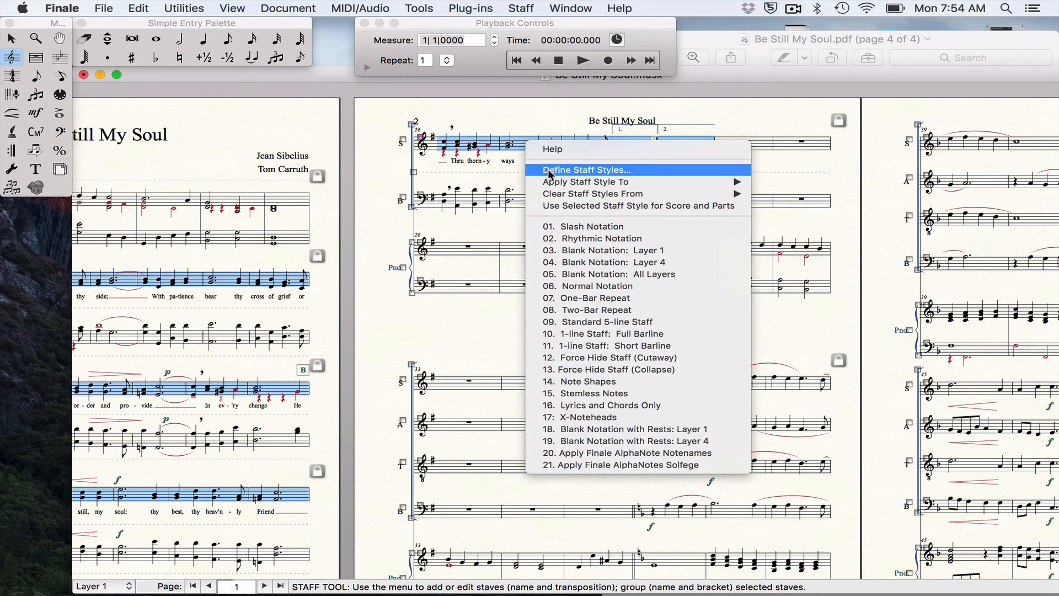
mouse_move(552, 186)
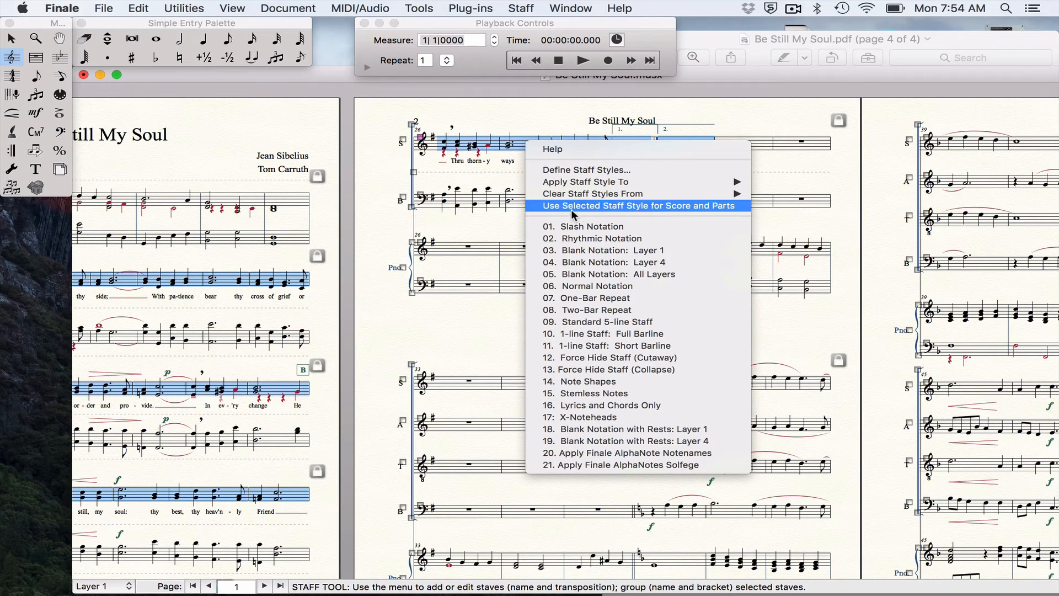
click(552, 174)
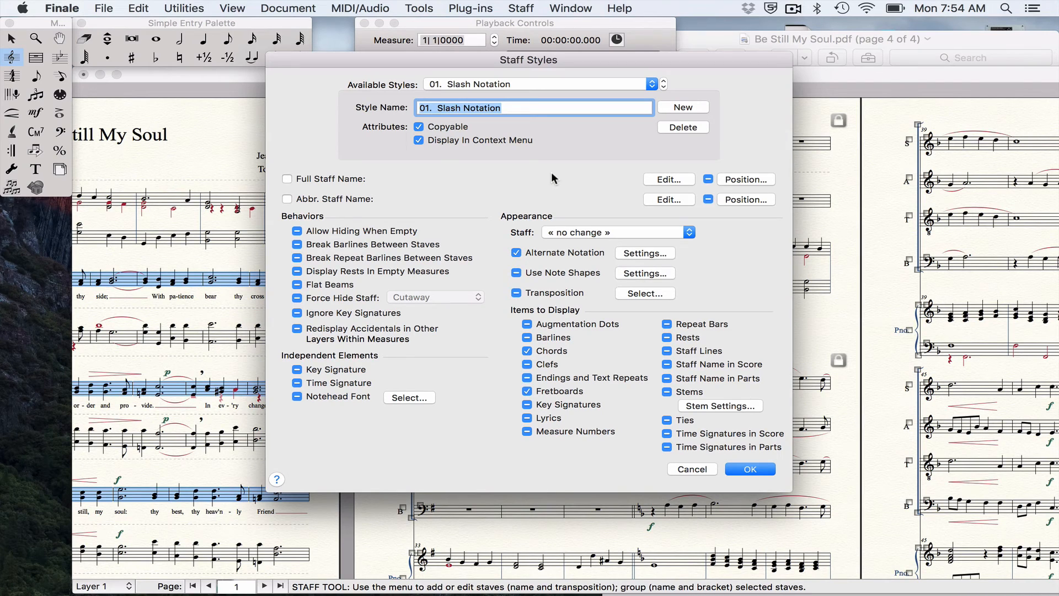
click(673, 106)
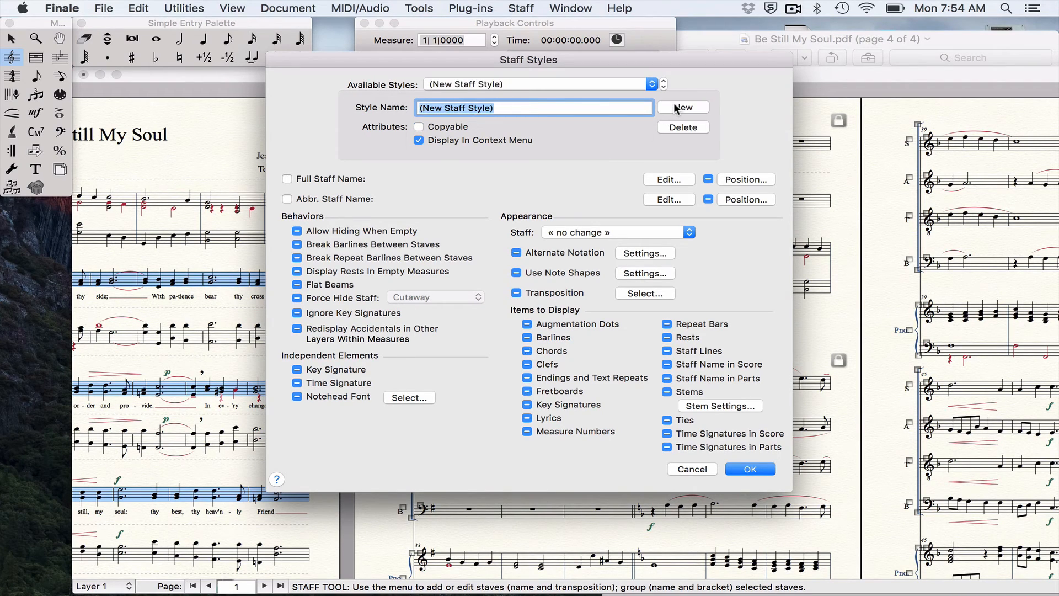
text(SA)
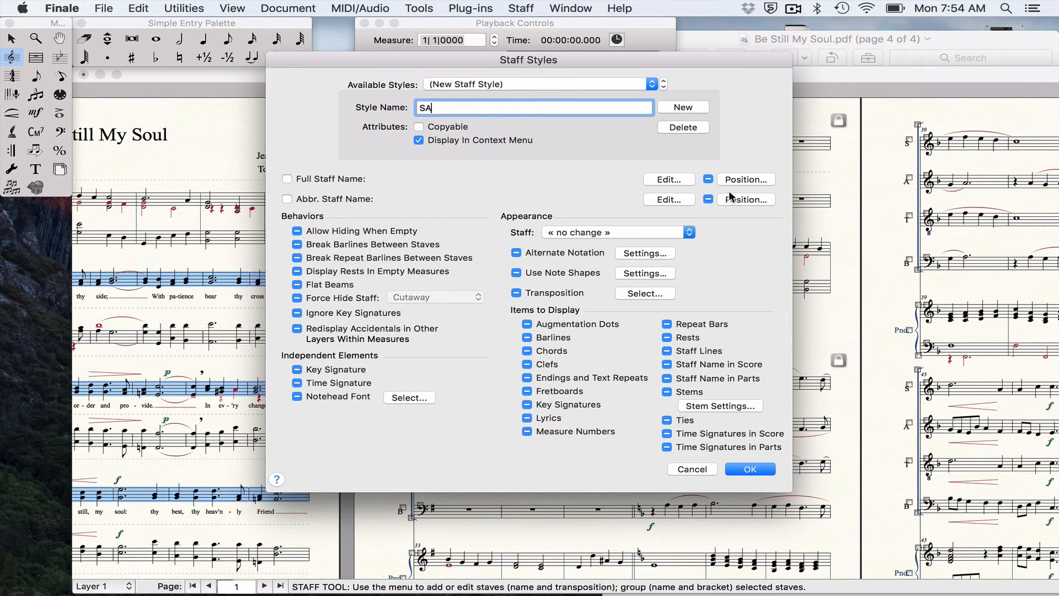
Step: Set the SA style's full and abbreviated staff names to S above A, and apply the saved style to the selected soprano measures
click(676, 177)
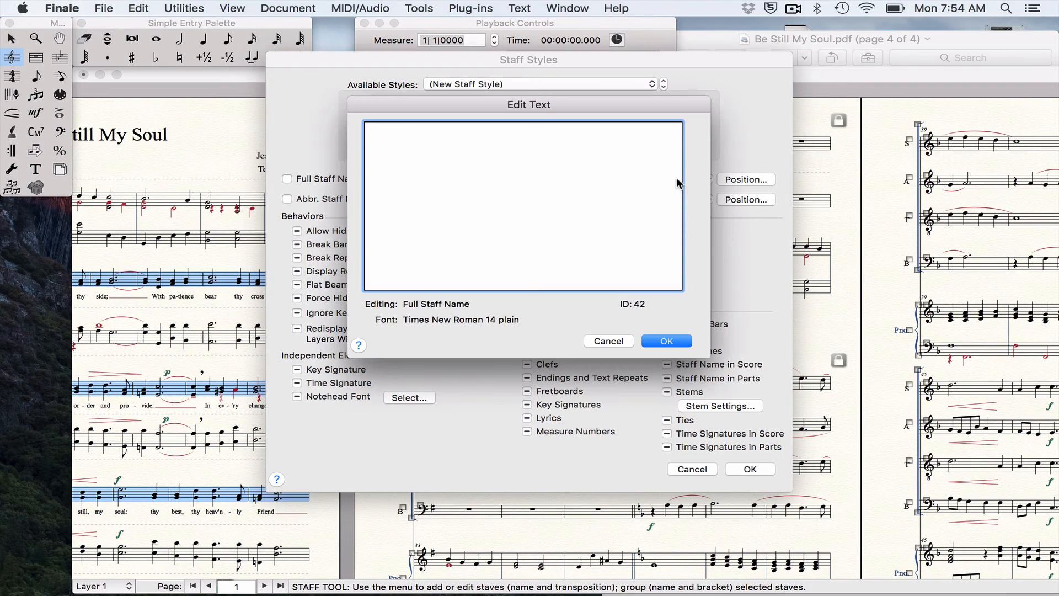
text(S)
key(Return)
text(A)
click(674, 343)
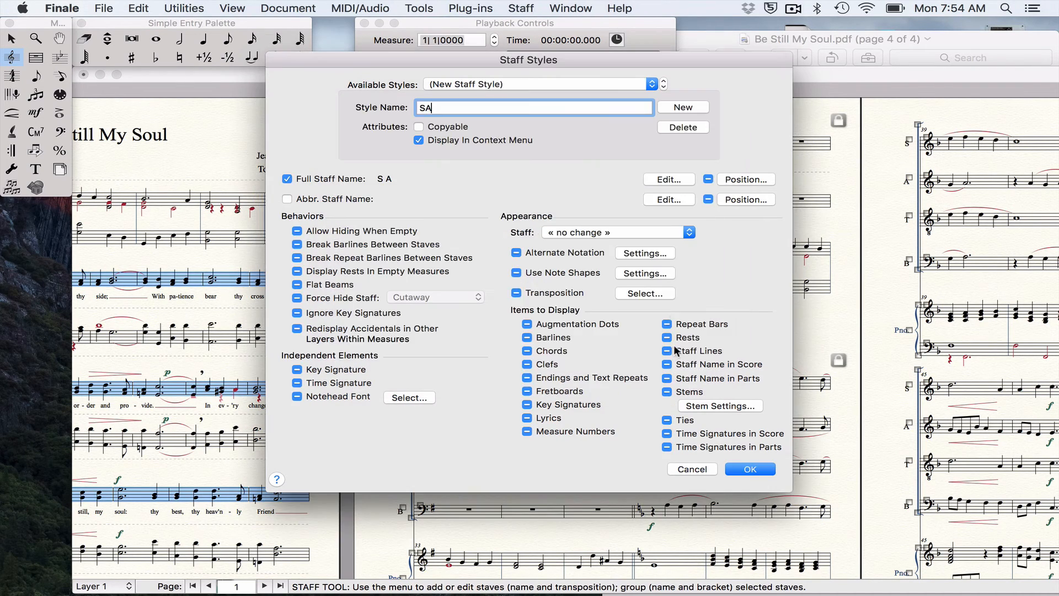
click(667, 198)
text(S)
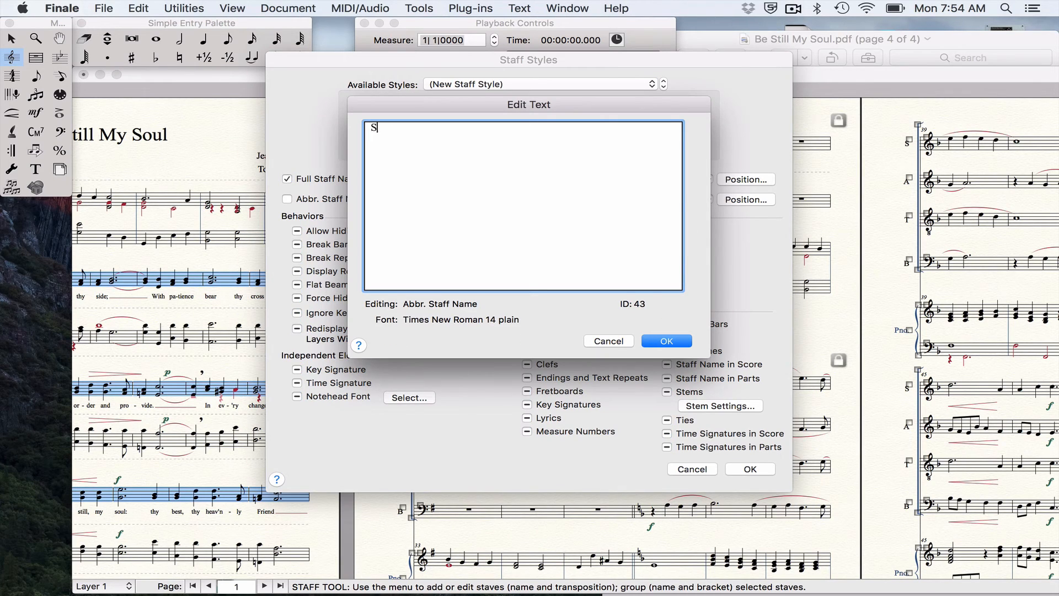
key(Return)
text(A)
click(670, 341)
click(748, 470)
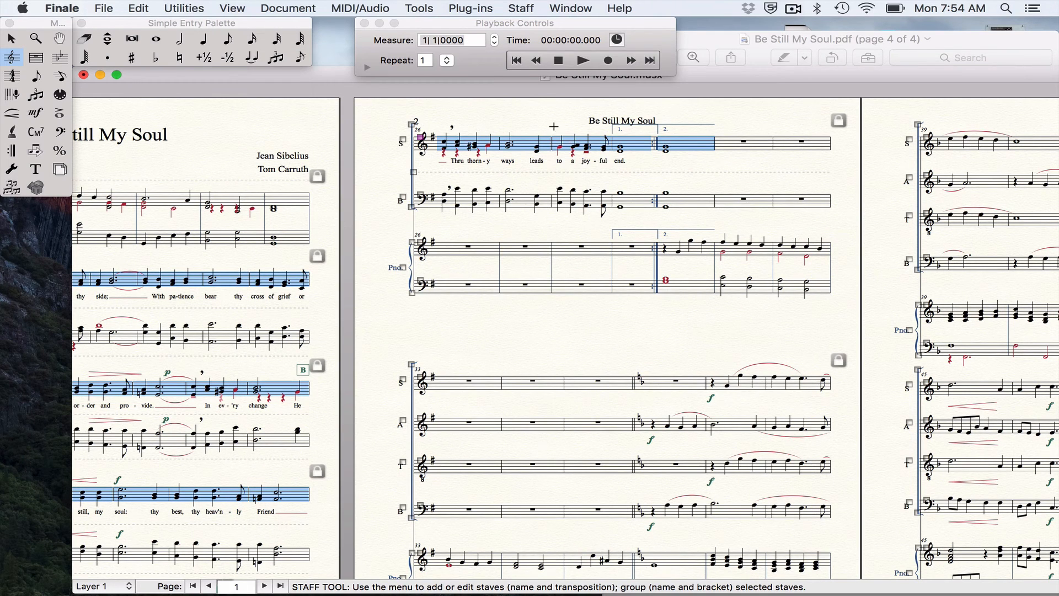
right_click(525, 143)
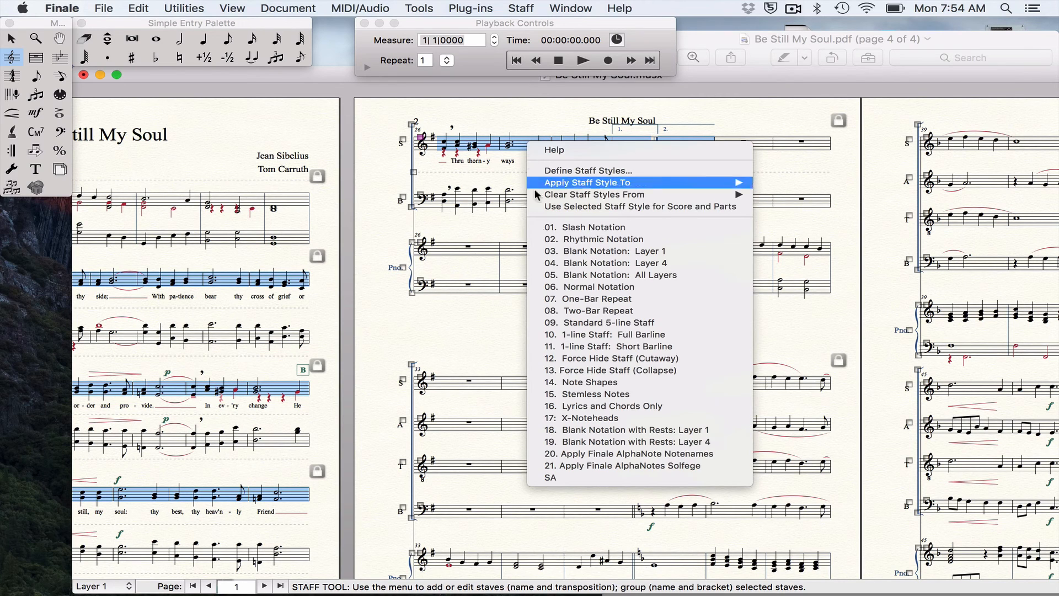
click(551, 478)
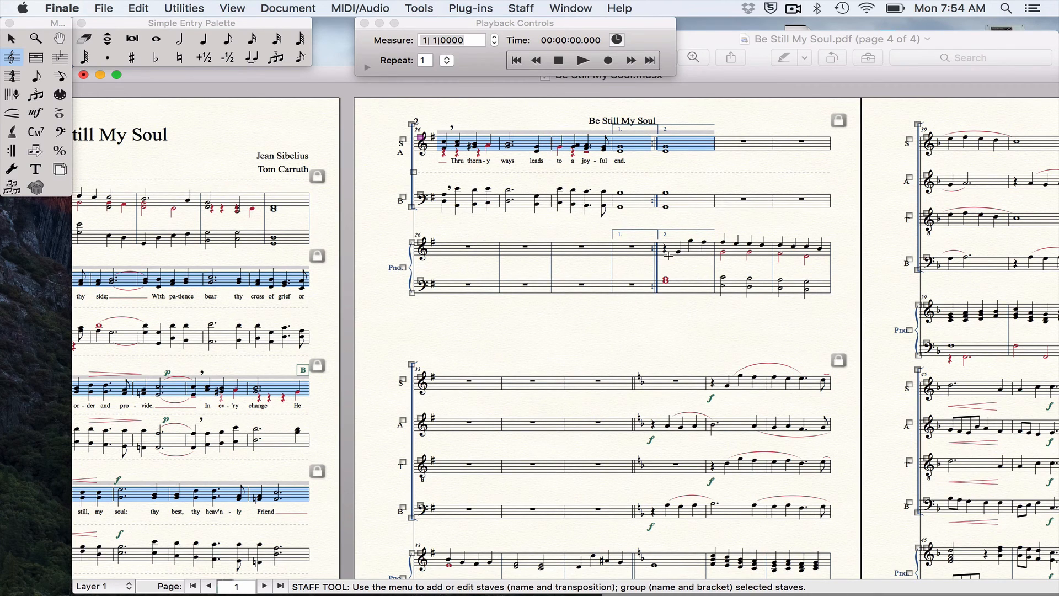
Step: Select the bass staff from measure 6 through the second-ending measure on page 2 and create a new staff style named TB
click(682, 196)
scroll(682, 196, left, 10)
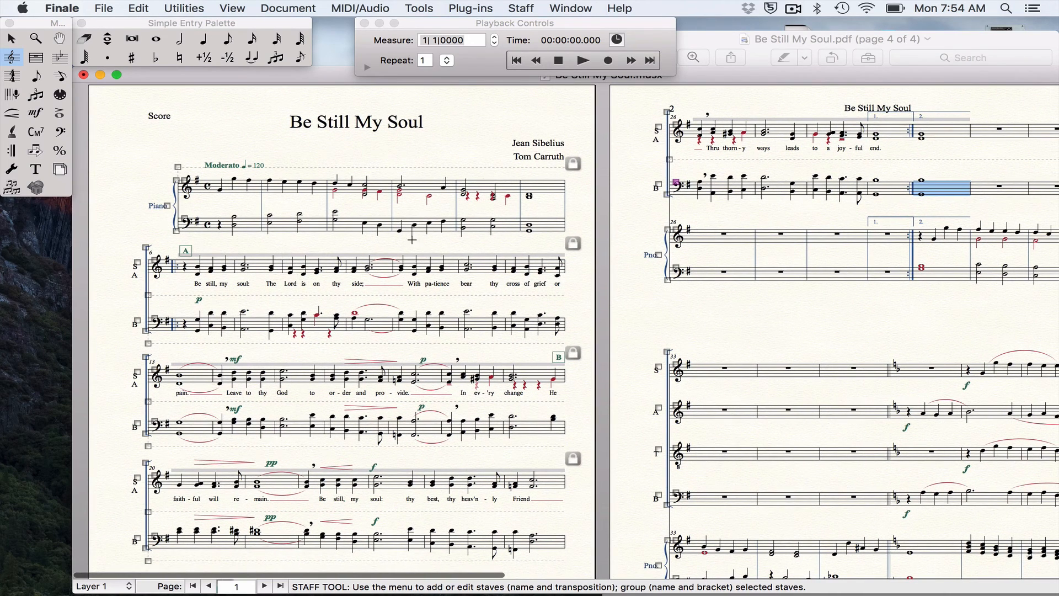
shift+click(188, 324)
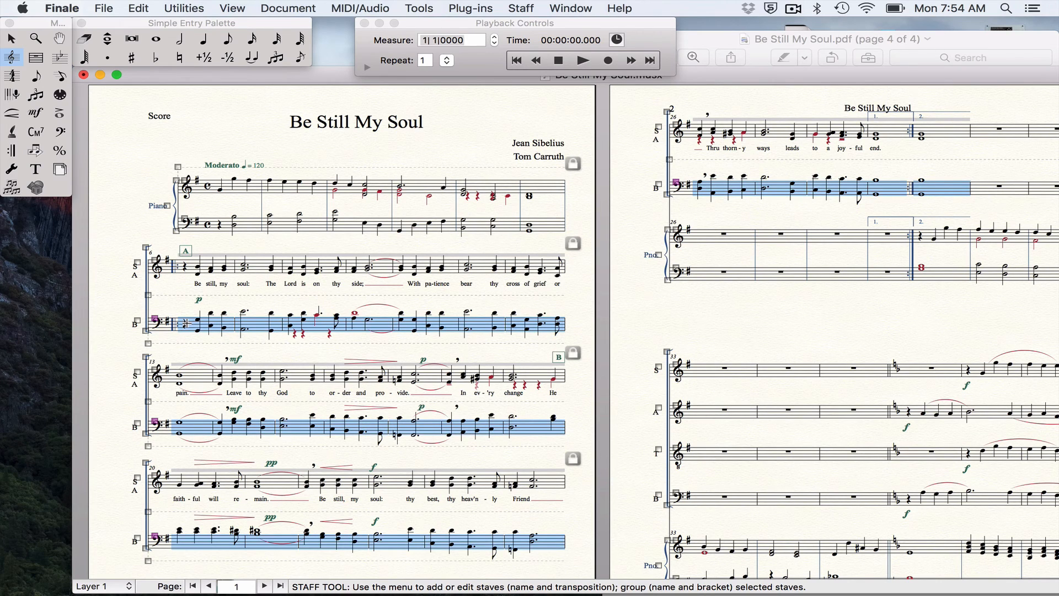
right_click(186, 323)
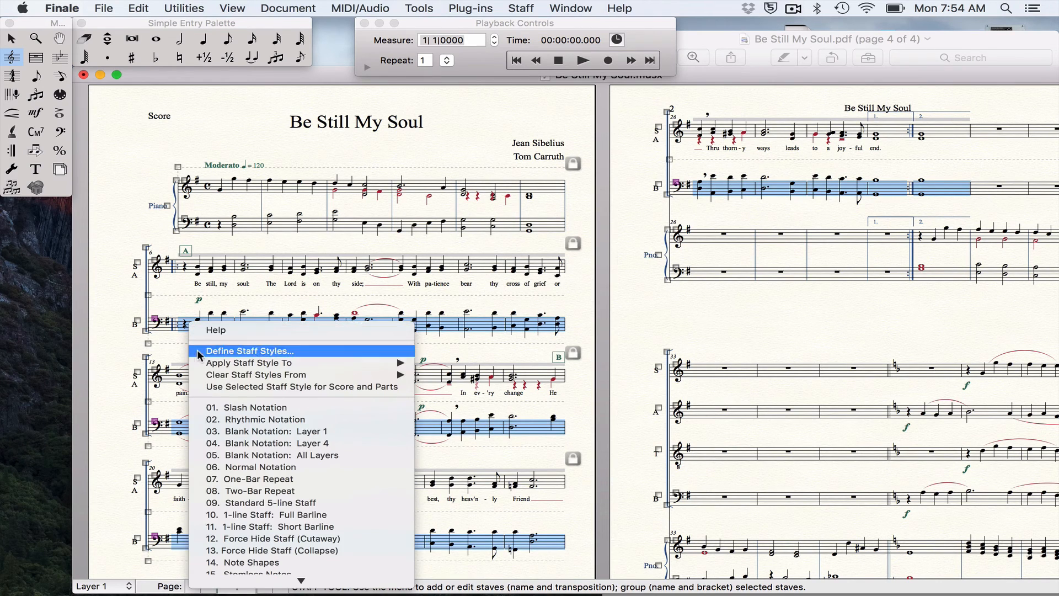
mouse_move(205, 365)
click(217, 351)
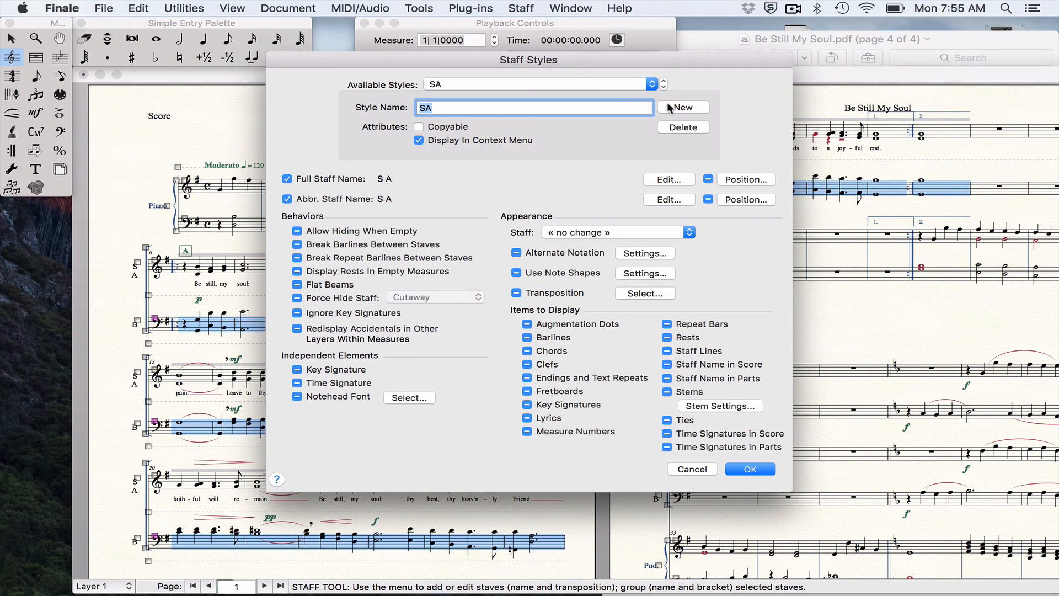
click(668, 104)
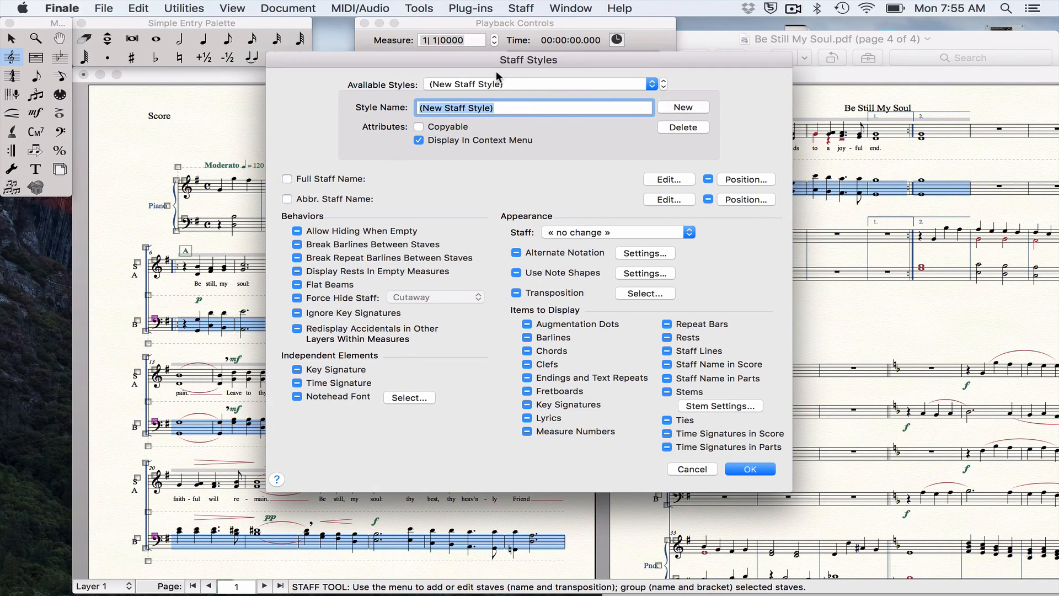
text(TB)
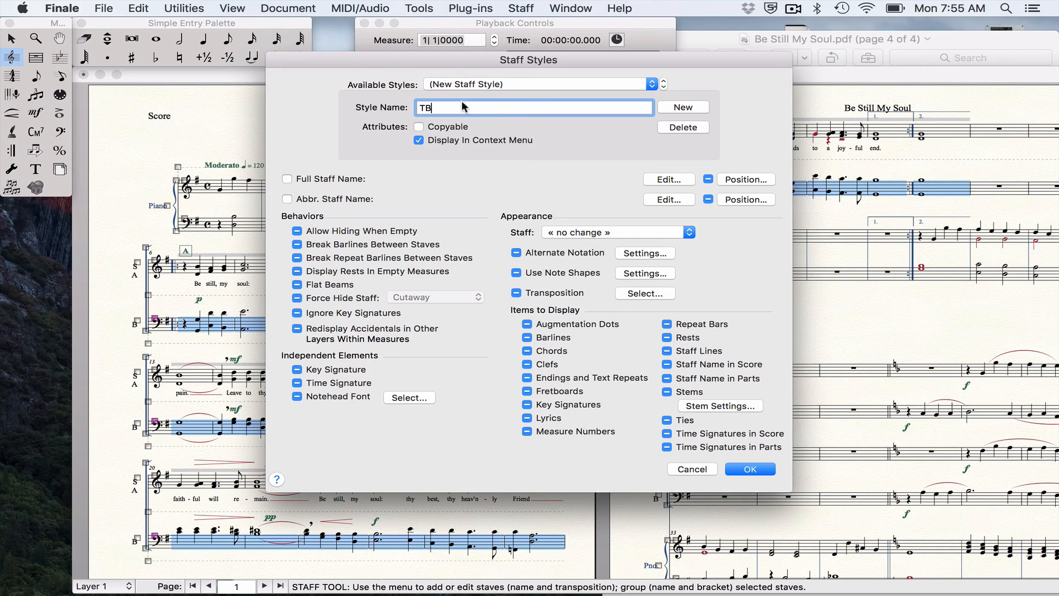
Step: Set the TB style's full and abbreviated staff names to T above B, on two lines
click(681, 179)
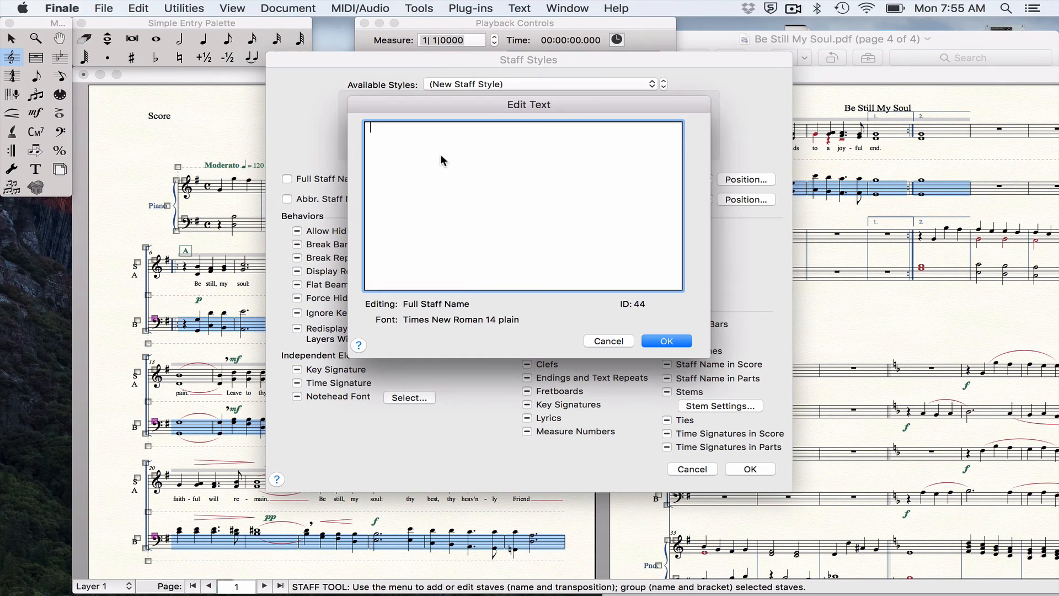
text(T)
key(Return)
text(B)
click(675, 340)
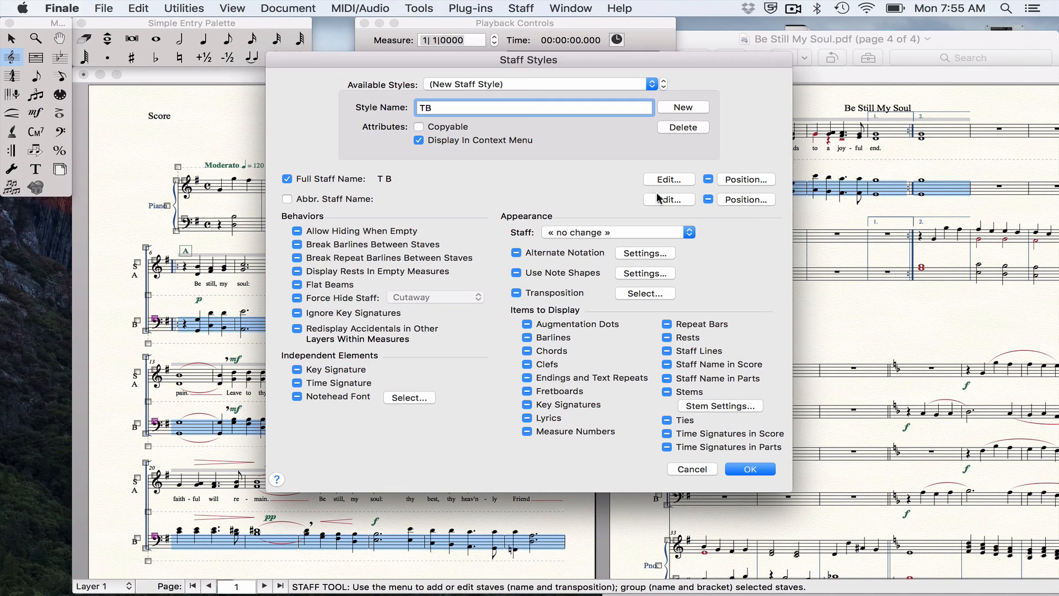
click(665, 199)
text(T)
key(Return)
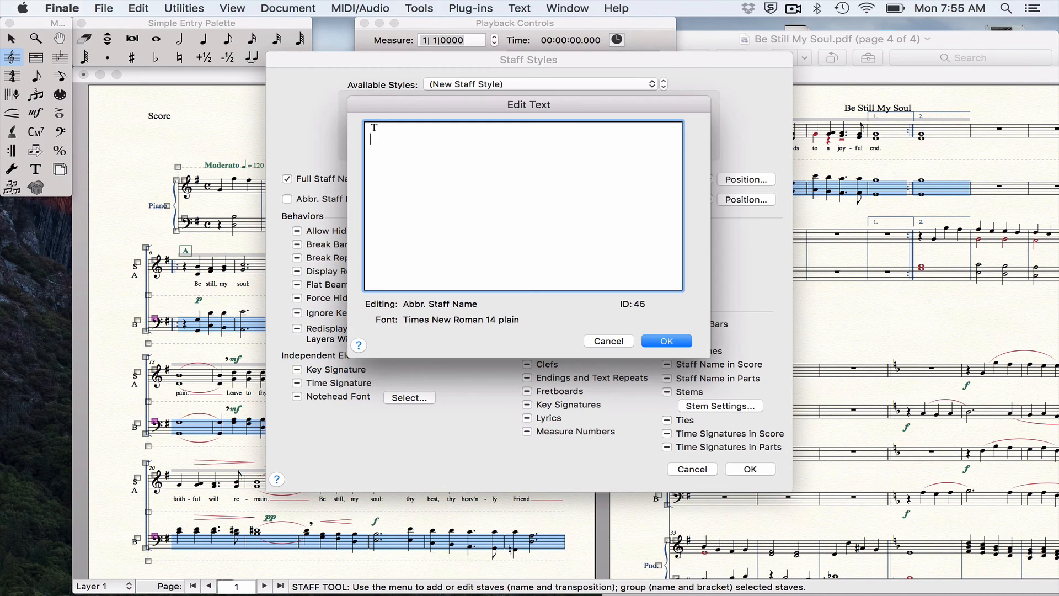
text(B)
click(660, 338)
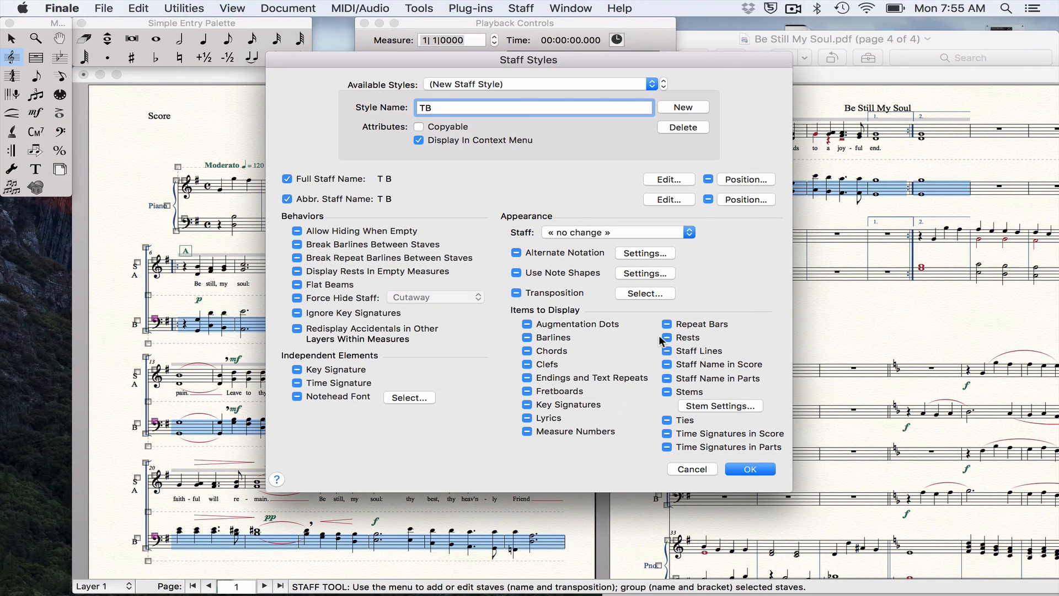
Step: Save the TB staff style and apply it to the selected bass staff measures
click(752, 470)
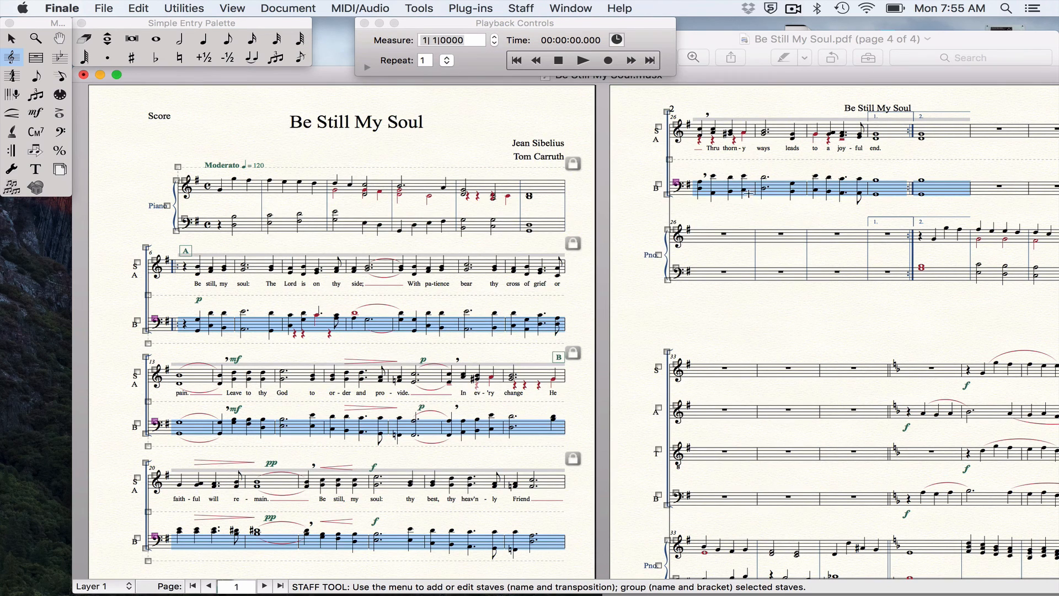
right_click(747, 186)
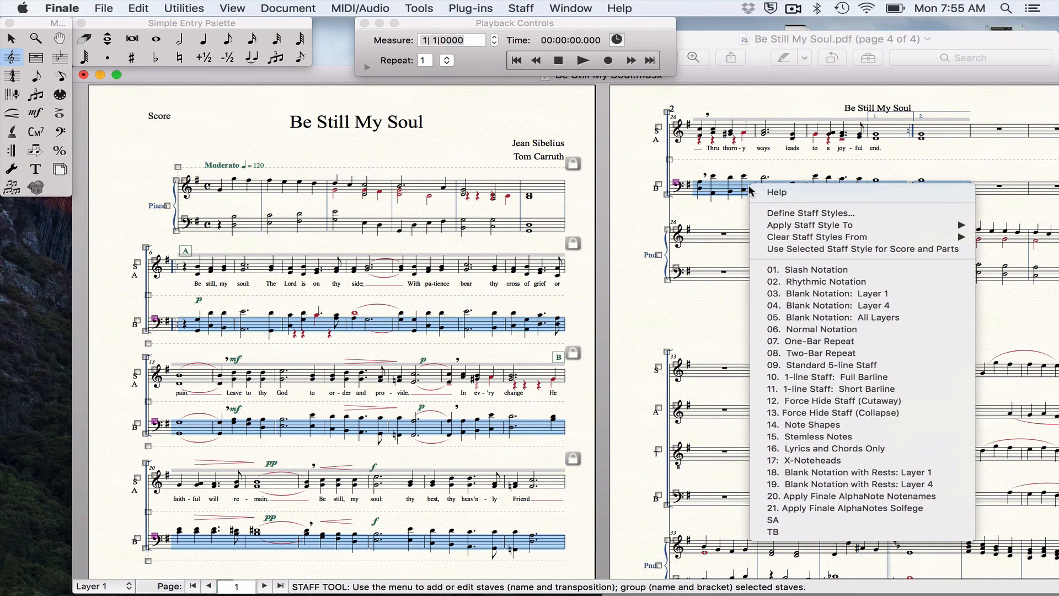
click(773, 532)
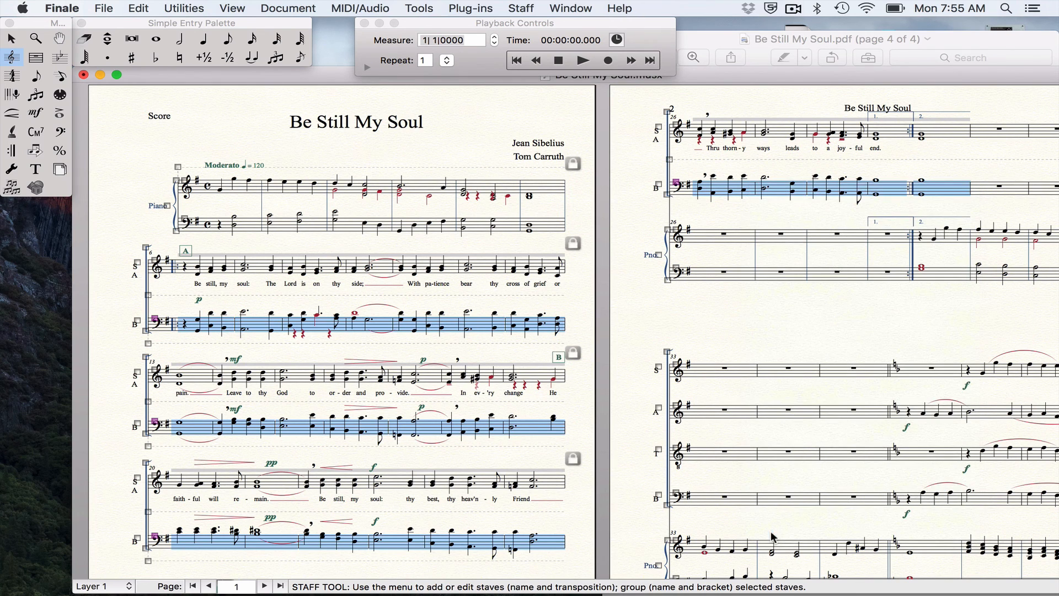